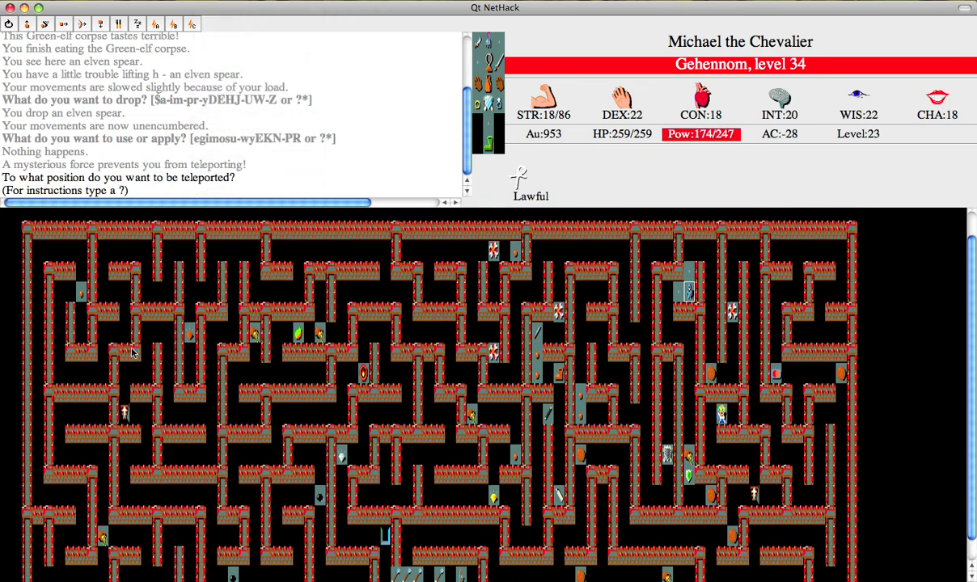
# Step: Invoke the Mitre of Holiness for power and rise to Gehennom level 33
pyautogui.click(126, 411)
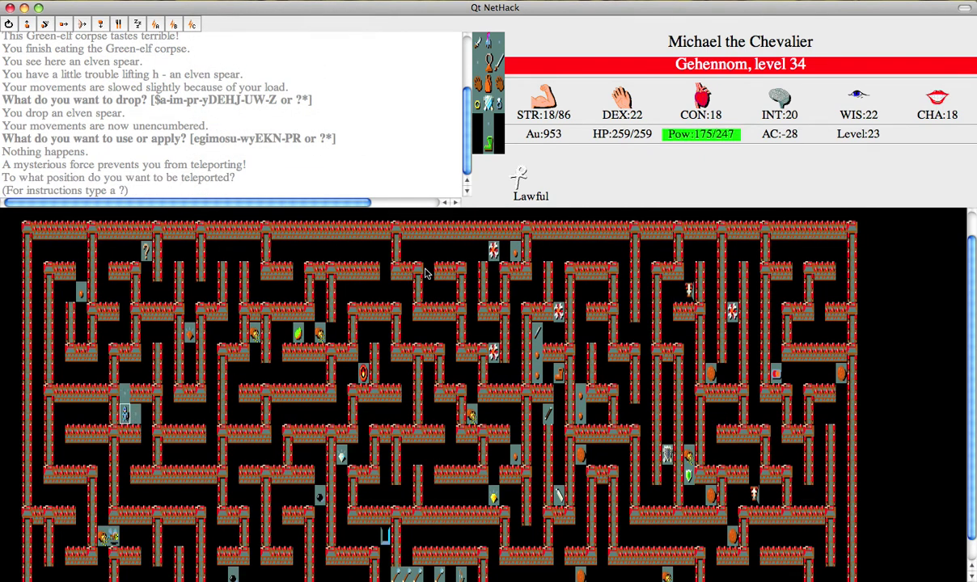
pyautogui.press('#')
pyautogui.write('inE')
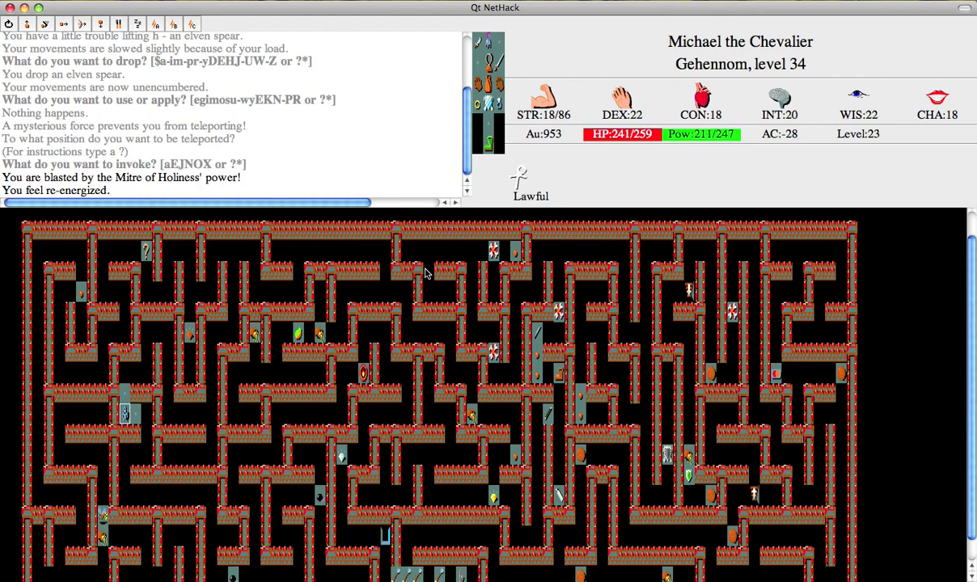
pyautogui.press('less')
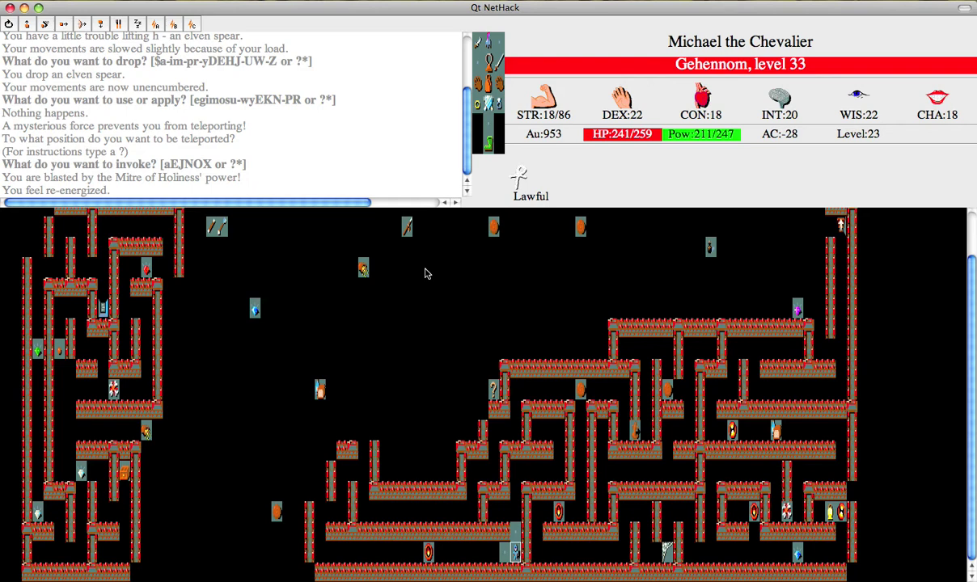
# Step: Walk the Knight left, up, right and down-right through the level 33 maze
pyautogui.press('h')
pyautogui.press('h')
pyautogui.press('h')
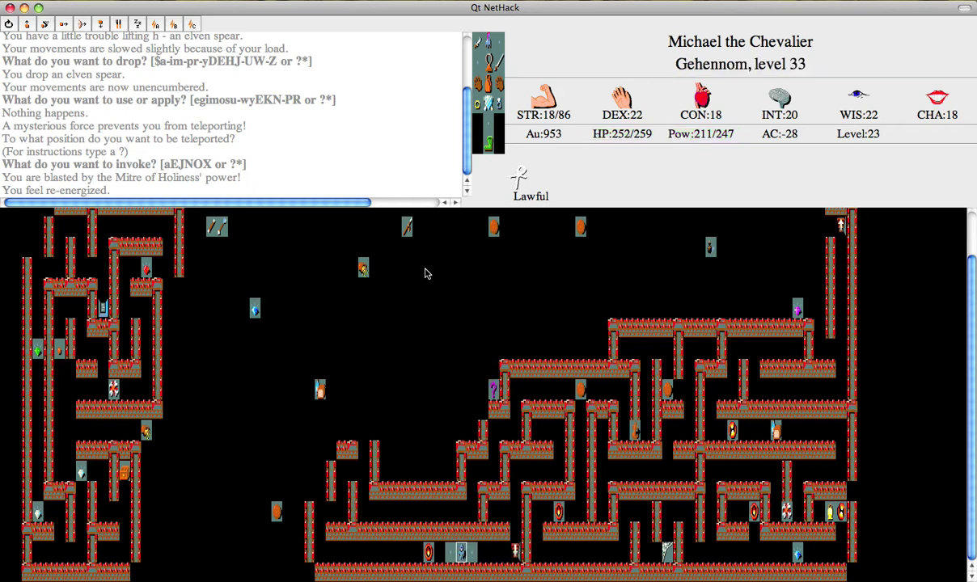
pyautogui.press('h')
pyautogui.press('y')
pyautogui.press('h')
pyautogui.press('h')
pyautogui.press('h')
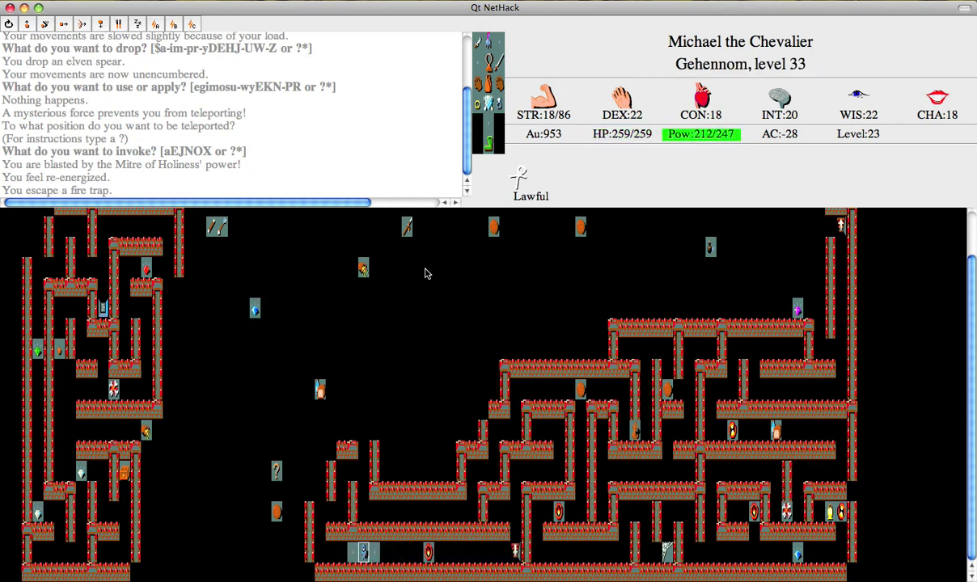
pyautogui.press('h')
pyautogui.press('h')
pyautogui.press('k')
pyautogui.press('u')
pyautogui.press('l')
pyautogui.press('l')
pyautogui.press('l')
pyautogui.press('l')
pyautogui.press('l')
pyautogui.press('l')
pyautogui.press('l')
pyautogui.press('l')
pyautogui.press('n')
pyautogui.press('k')
pyautogui.press('u')
pyautogui.press('u')
pyautogui.press('u')
pyautogui.press('k')
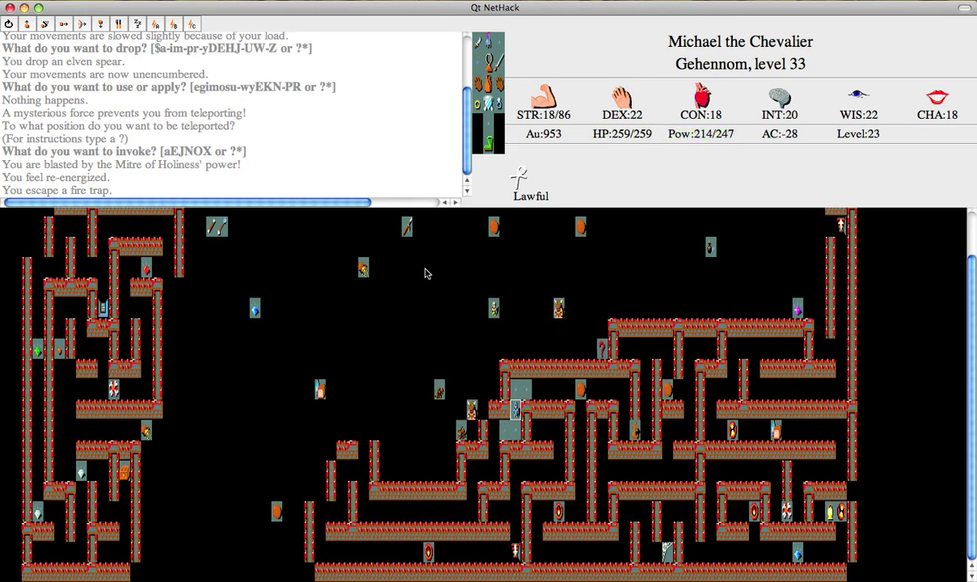
pyautogui.press('n')
pyautogui.press('n')
pyautogui.press('n')
pyautogui.press('n')
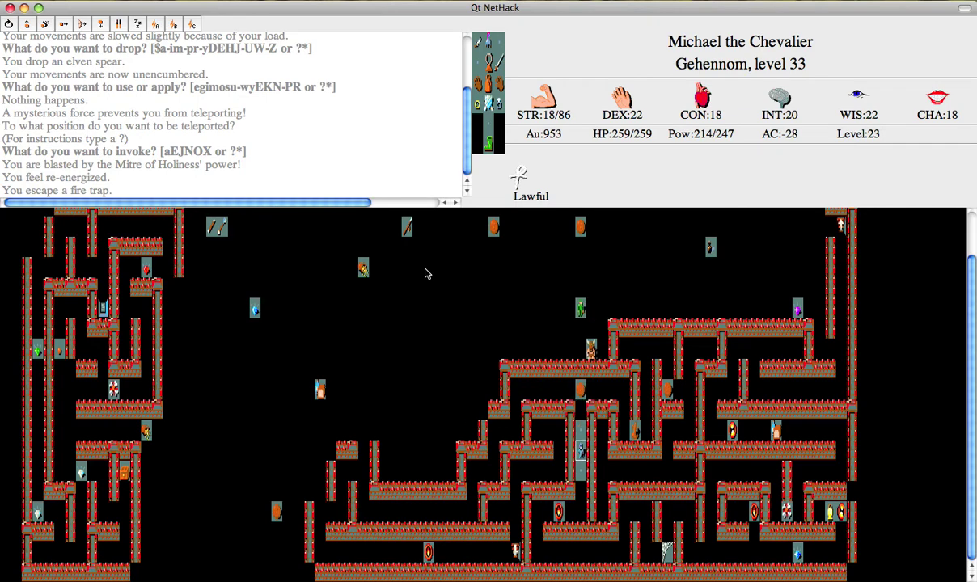
pyautogui.press('n')
# Step: Teleport to a chosen spot and go up to Gehennom level 32
pyautogui.hotkey('ctrl', 't')
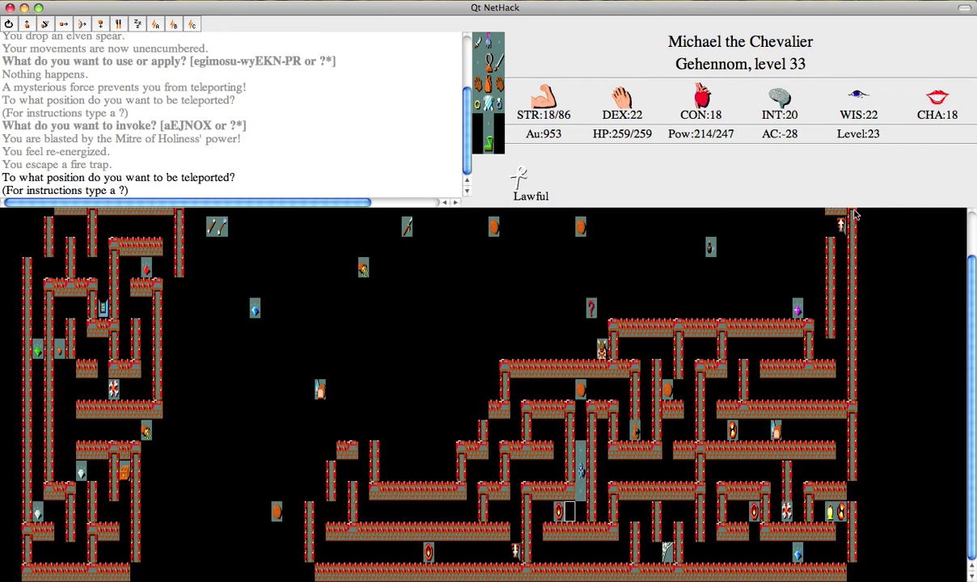
pyautogui.click(842, 227)
pyautogui.press('<')
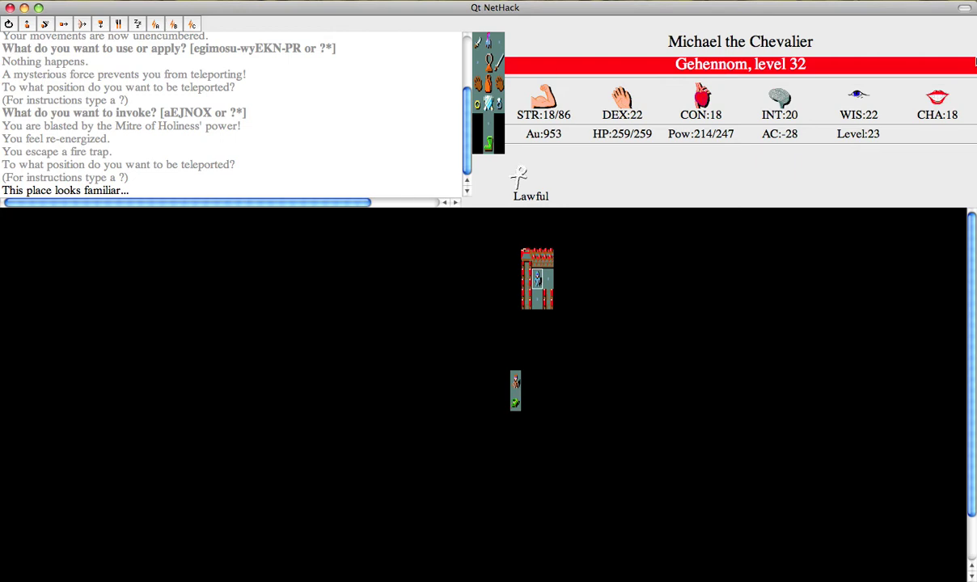
# Step: Cast magic mapping twice to reveal the maze, then teleport to a picked spot
pyautogui.press('Z')
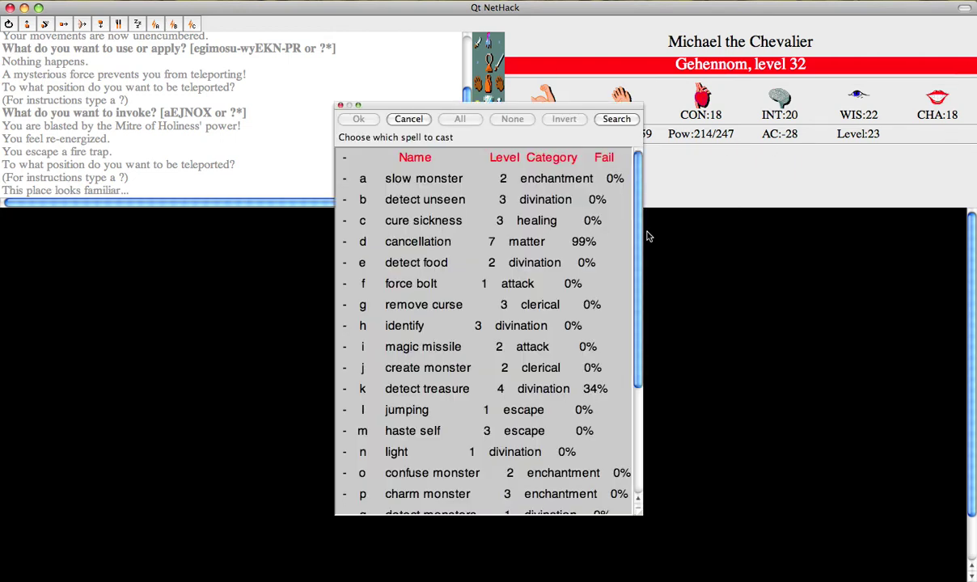
pyautogui.scroll(-3, 619, 444)
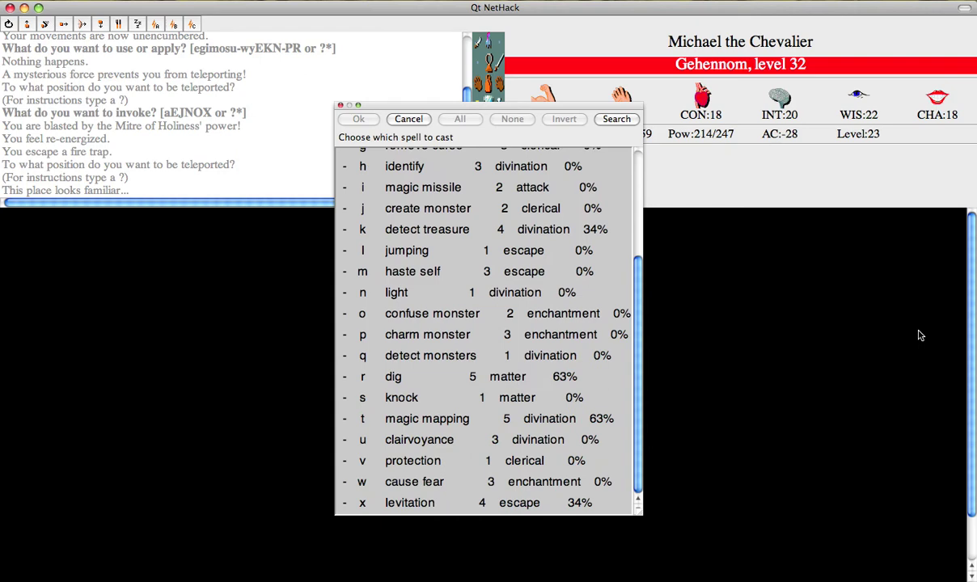
pyautogui.press('t')
pyautogui.press('Z')
pyautogui.press('t')
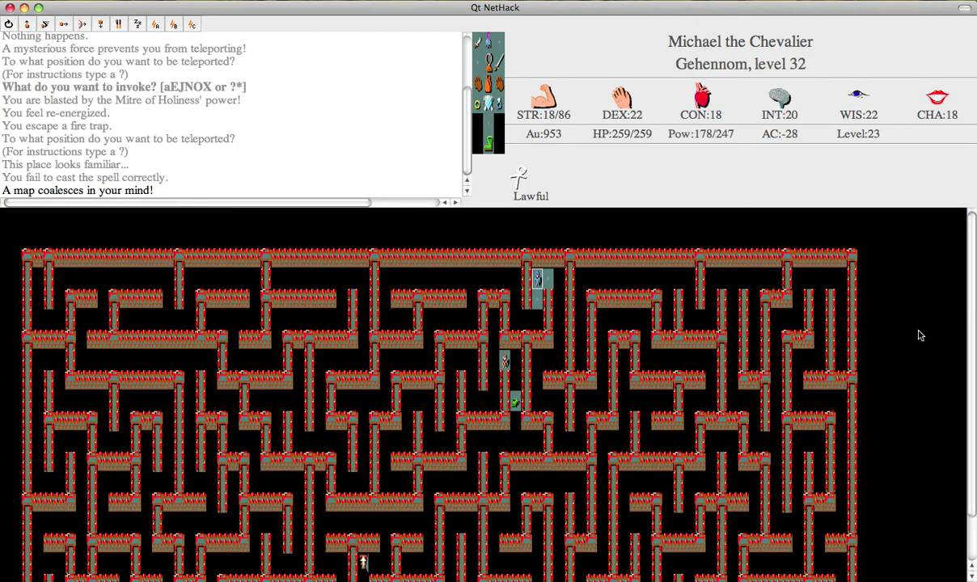
pyautogui.scroll(-3, 975, 300)
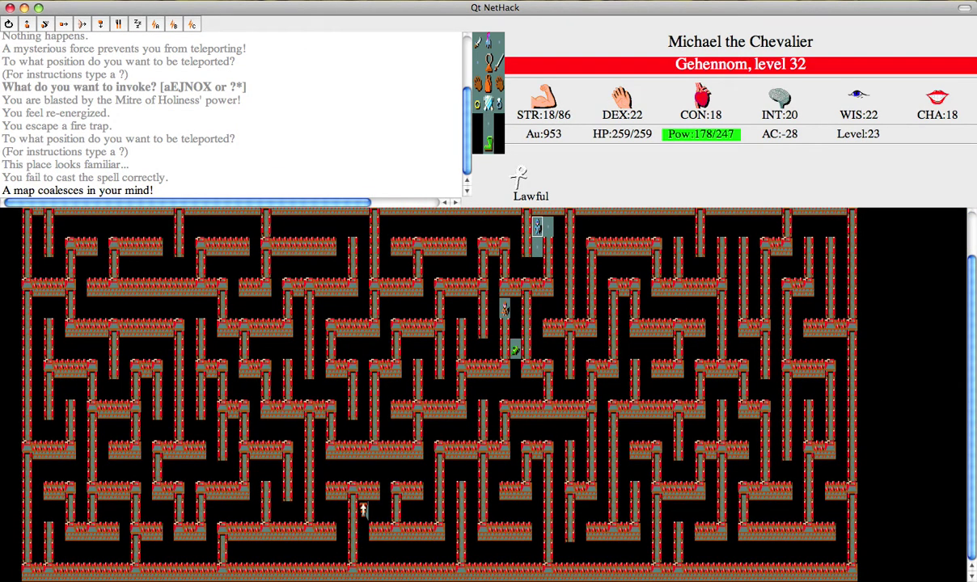
pyautogui.click(242, 135)
pyautogui.click(360, 561)
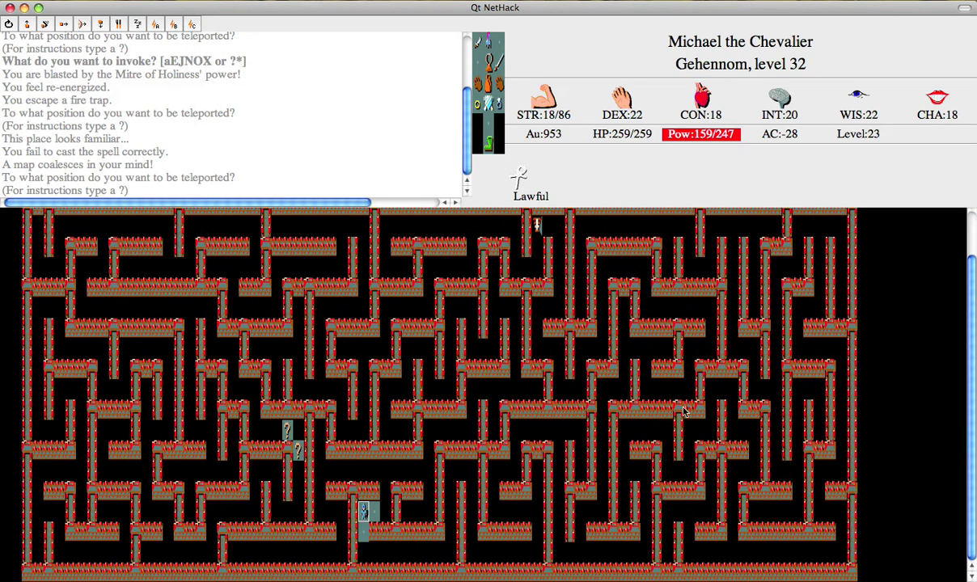
# Step: Arrive on Gehennom level 31 and kill the long worm and an unseen monster
pyautogui.press('less')
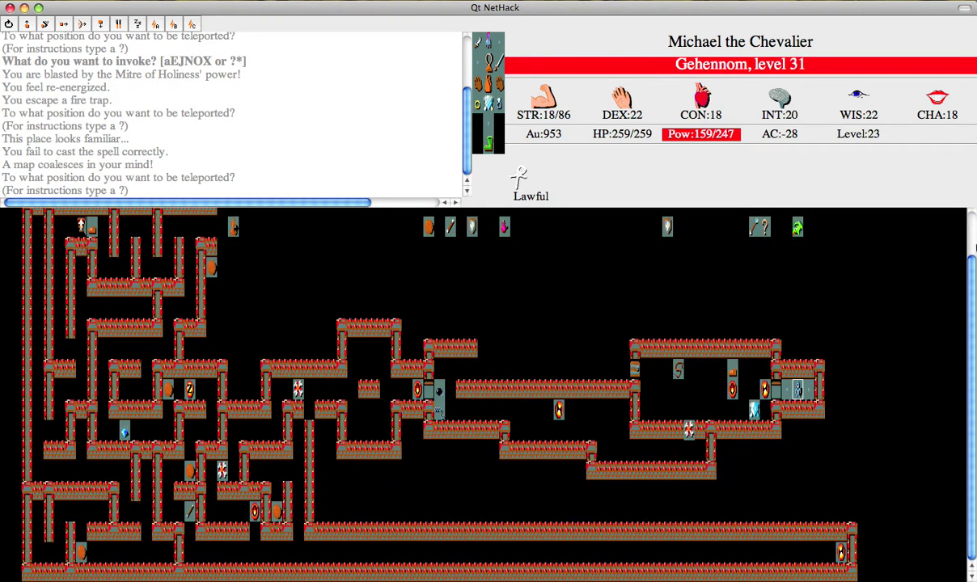
pyautogui.press('s')
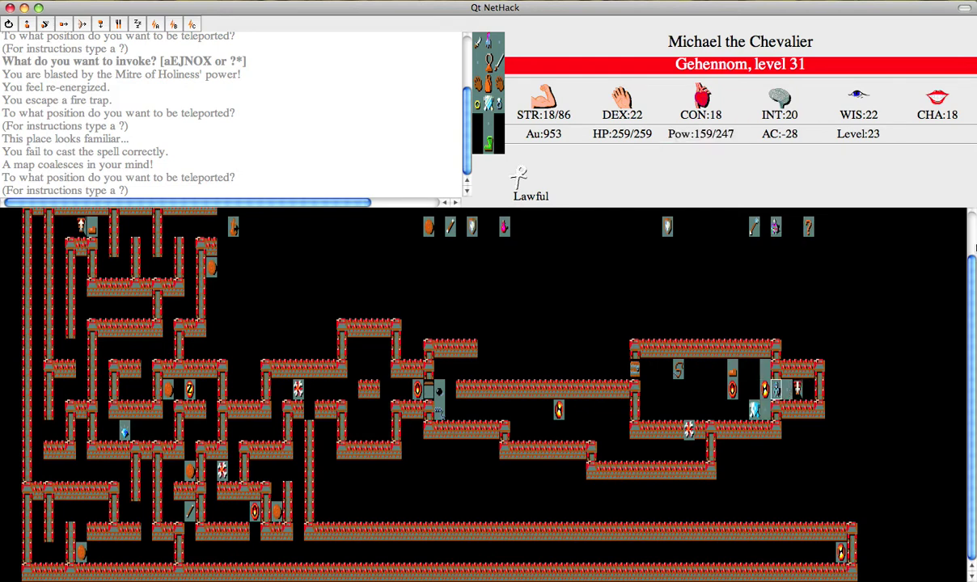
pyautogui.press('s')
pyautogui.press('h')
pyautogui.press('h')
pyautogui.press('h')
pyautogui.press('h')
pyautogui.press('h')
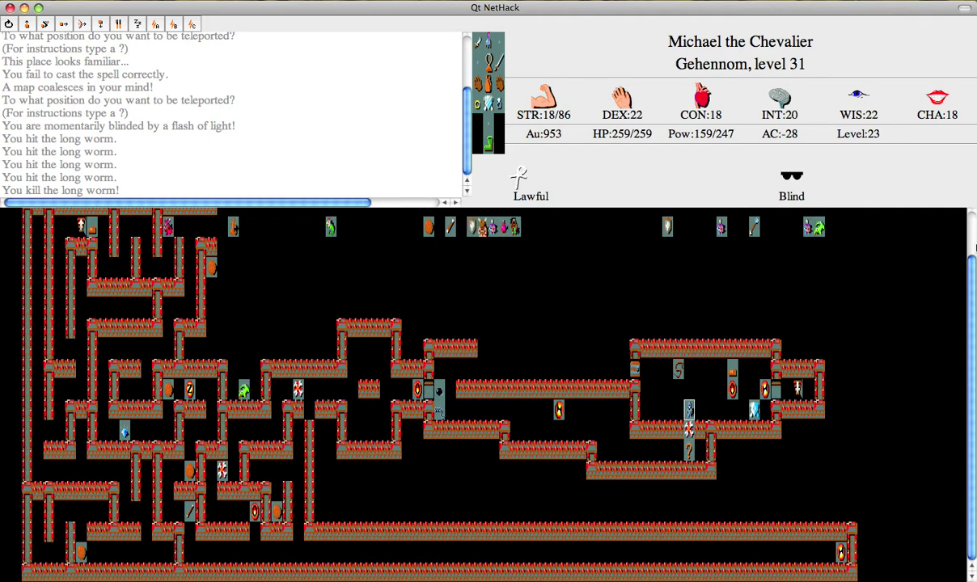
pyautogui.press('h')
pyautogui.press('h')
pyautogui.press('j')
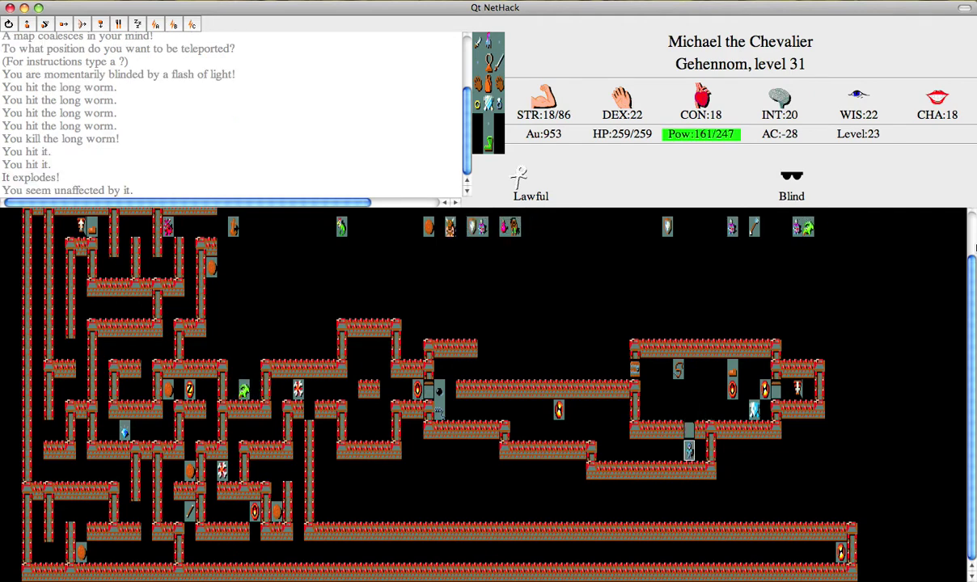
# Step: Apply the unicorn horn twice to restore sight, then run west along the corridor
pyautogui.press('a')
pyautogui.press('u')
pyautogui.press('a')
pyautogui.press('u')
pyautogui.press('H')
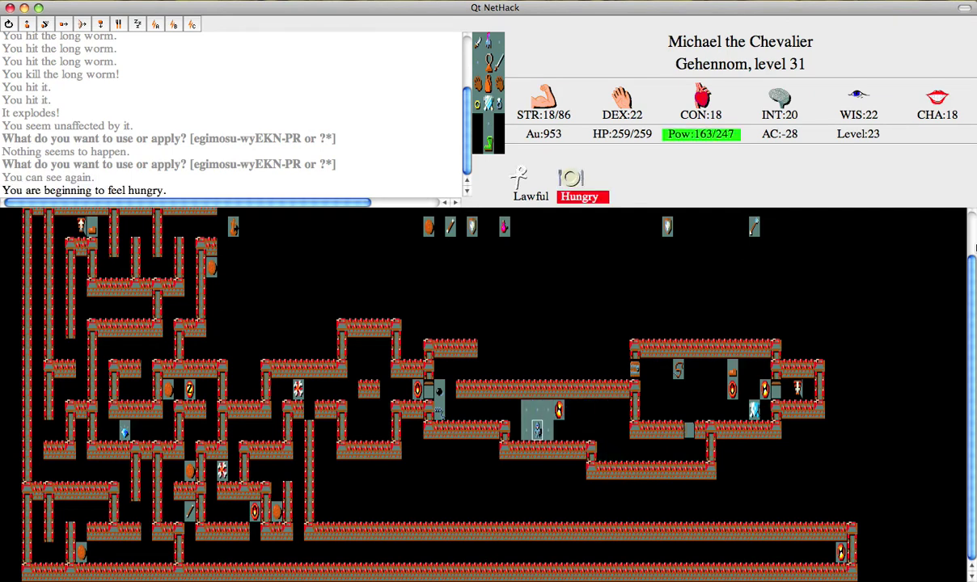
# Step: Eat a food ration to end the Knight's hunger
pyautogui.press('e')
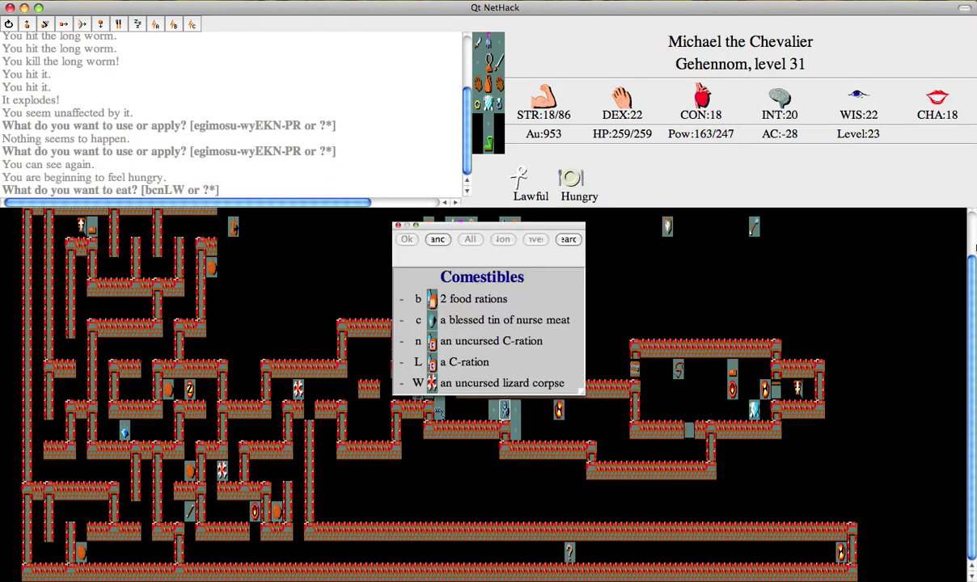
pyautogui.press('b')
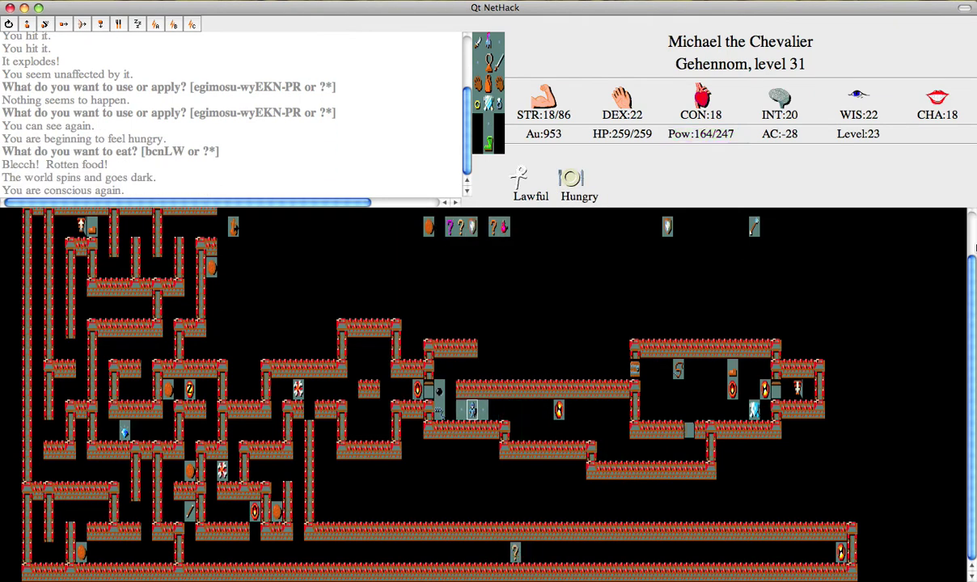
pyautogui.press('e')
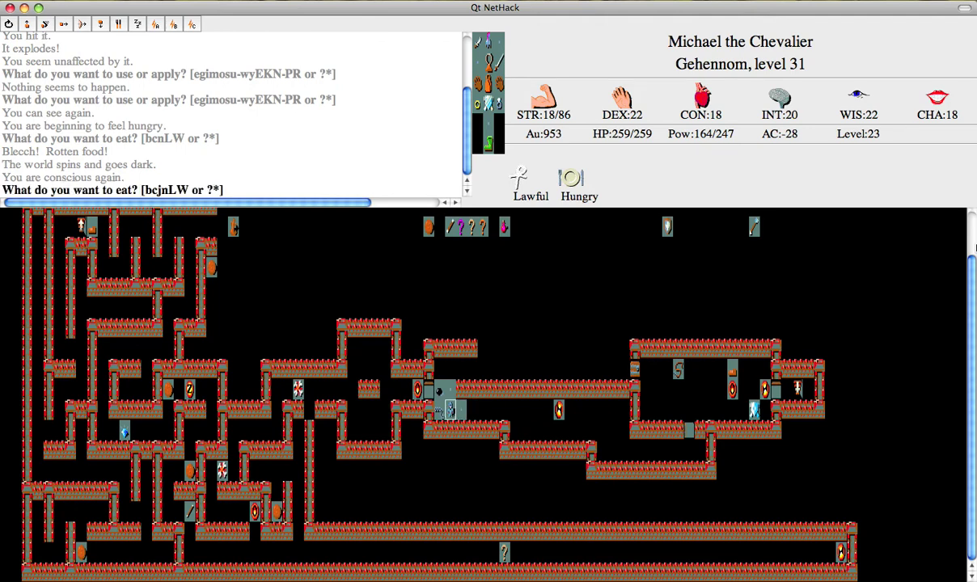
pyautogui.press('c')
# Step: Run west past the fire trap and kill the jabberwock
pyautogui.press('y')
pyautogui.press('h')
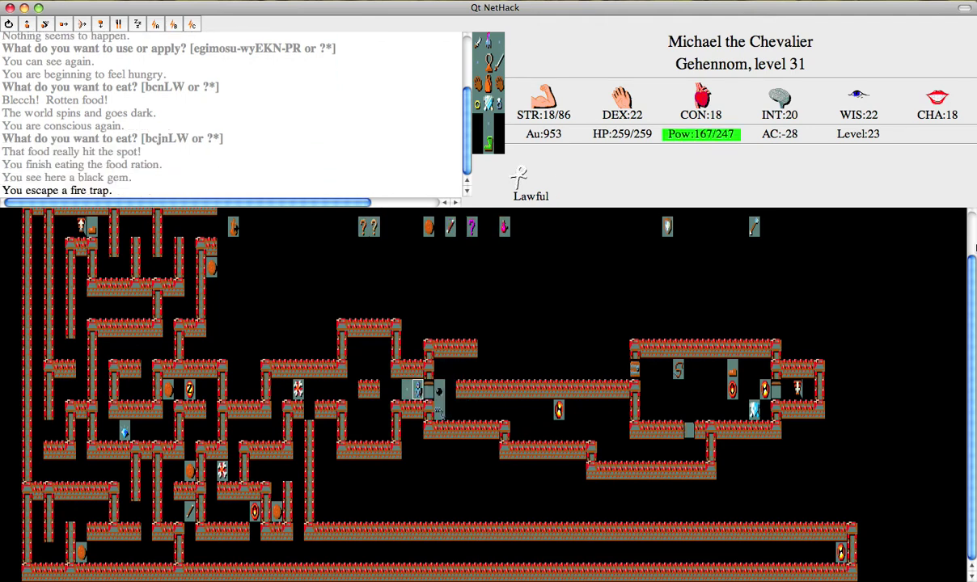
pyautogui.hotkey('shift', 'h')
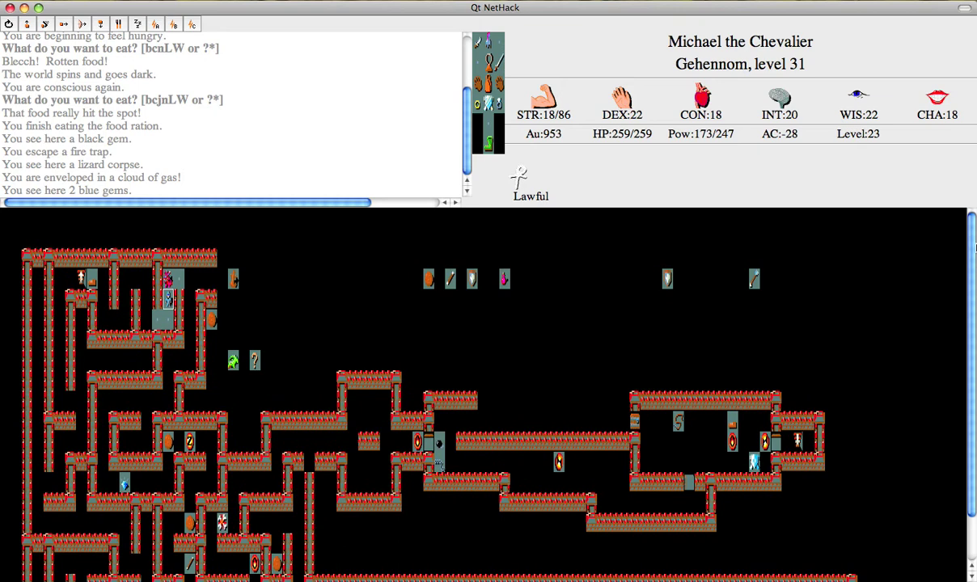
pyautogui.press('l')
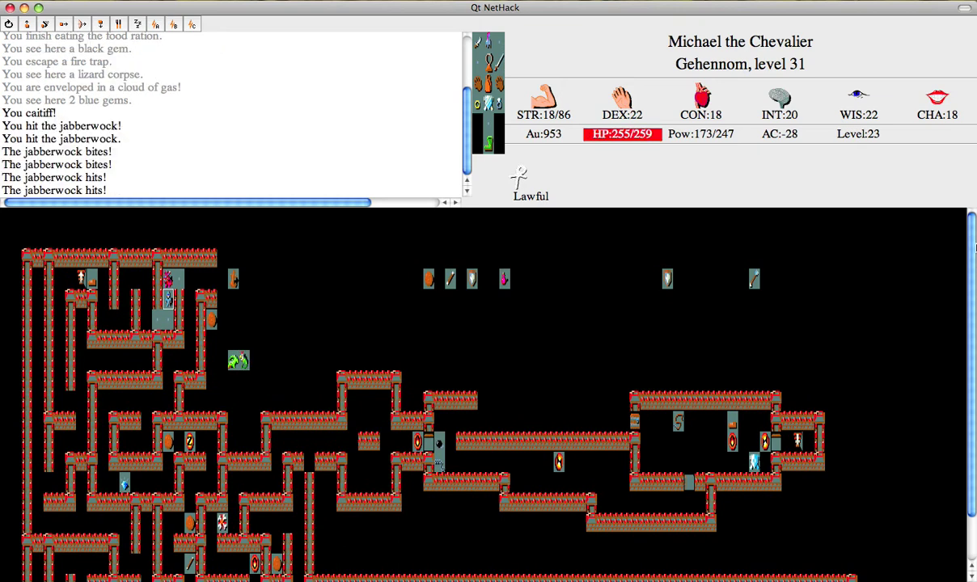
pyautogui.press('l')
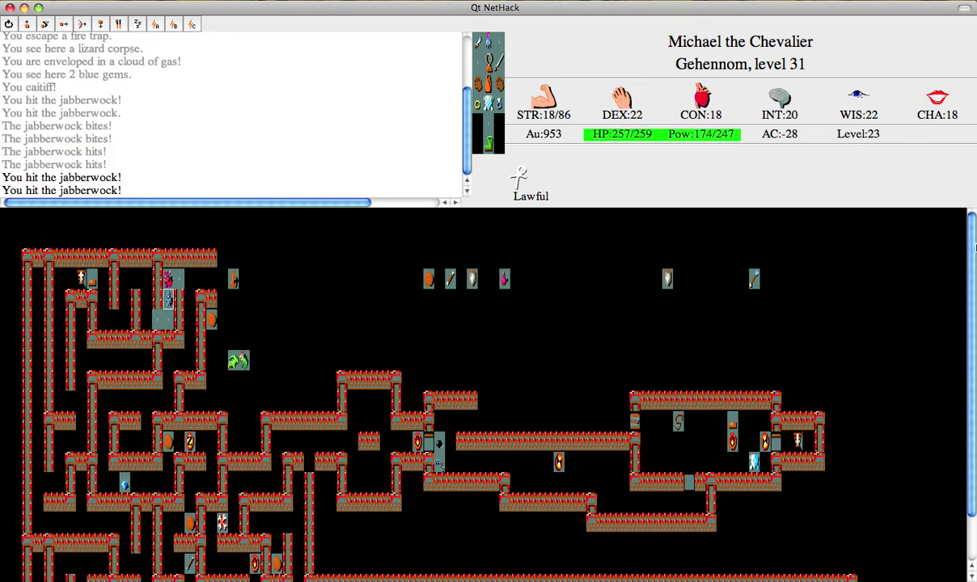
pyautogui.press('l')
# Step: Walk past the jabberwock corpse onto the object pile and climb to level 30
pyautogui.press('b')
pyautogui.press('h')
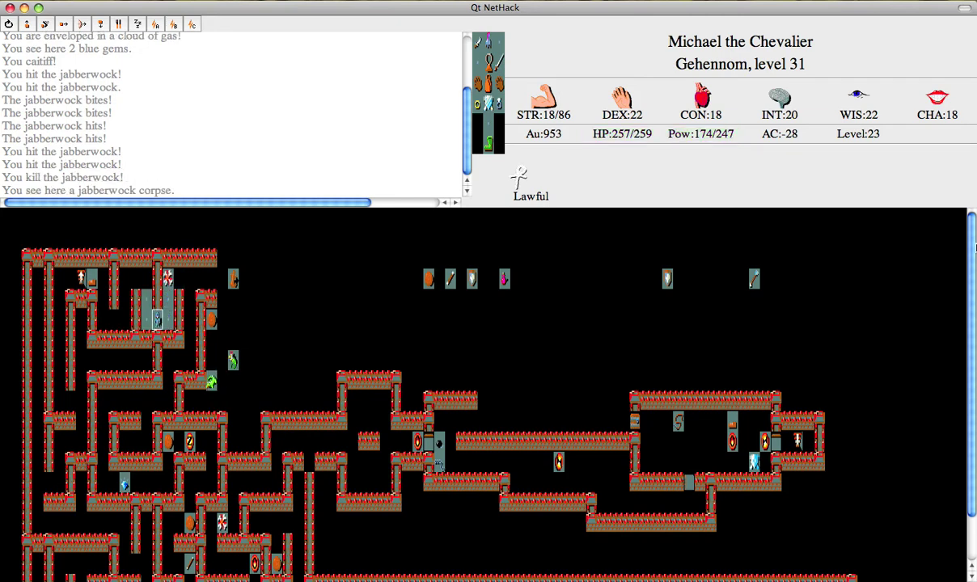
pyautogui.press('h')
pyautogui.press('y')
pyautogui.press('y')
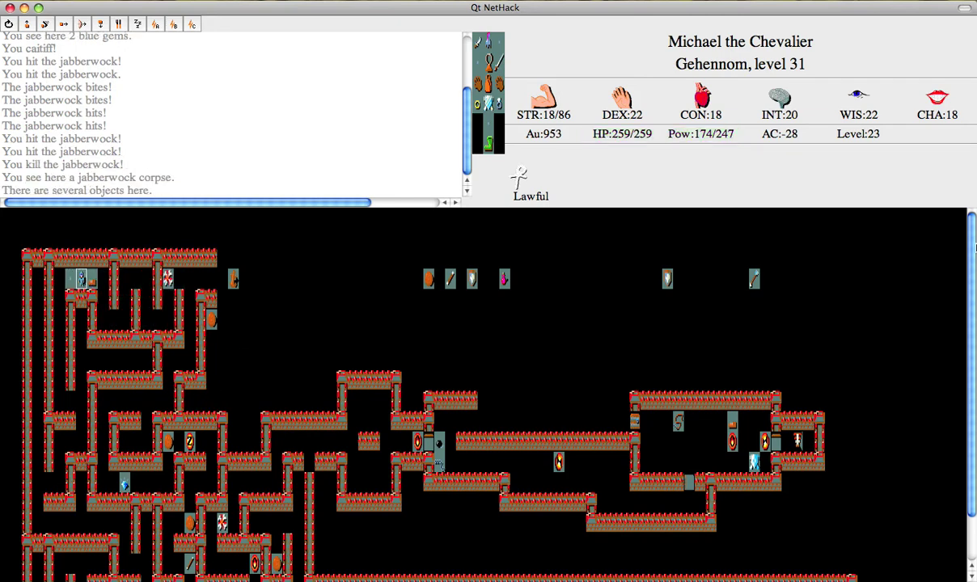
pyautogui.press('less')
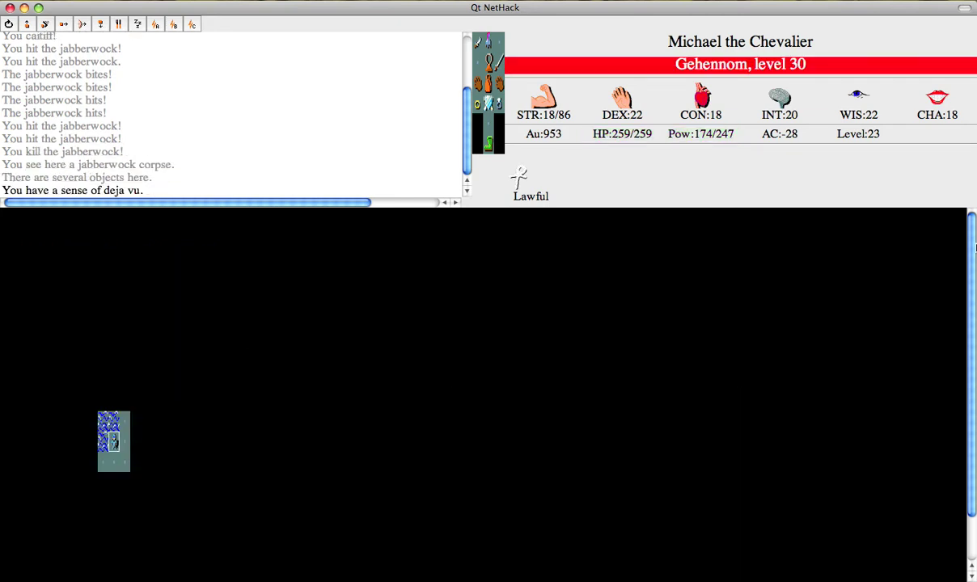
# Step: Cast magic mapping repeatedly until it reveals Gehennom level 30
pyautogui.press('Z')
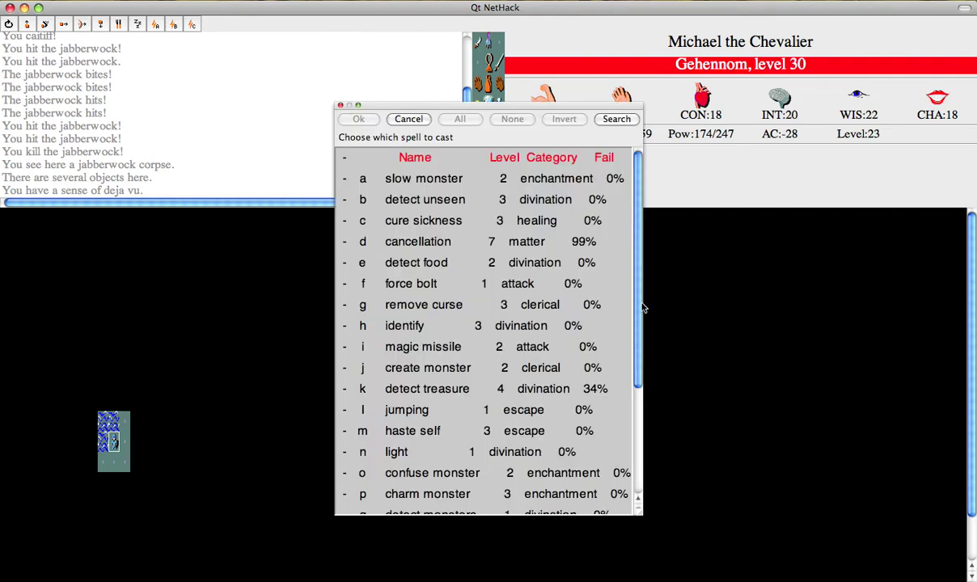
pyautogui.scroll(-1, 607, 291)
pyautogui.scroll(-4, 607, 292)
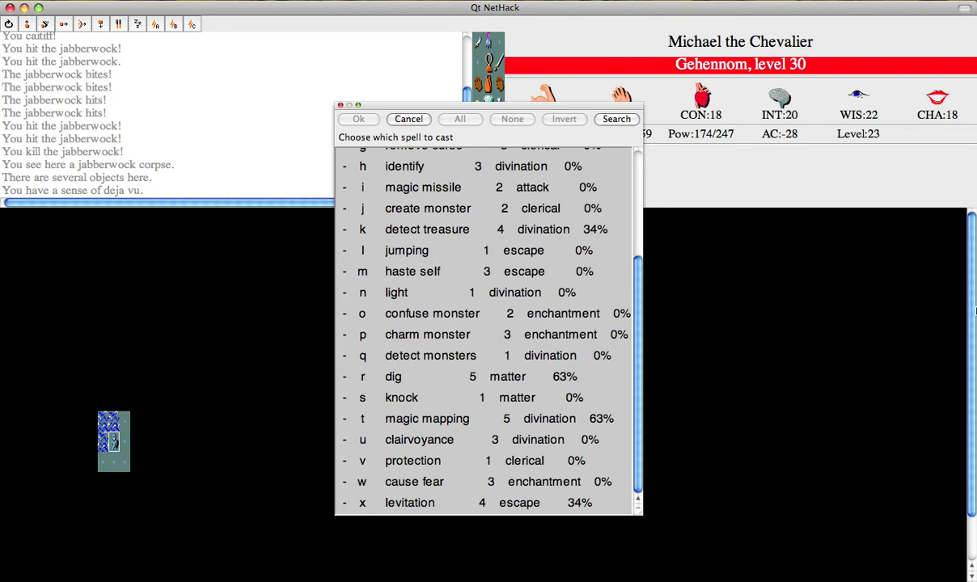
pyautogui.press('t')
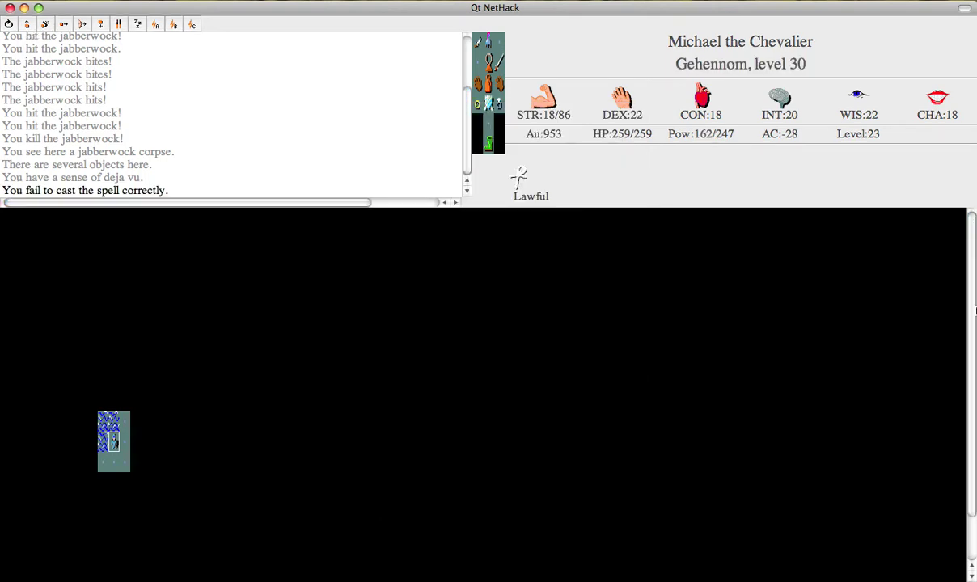
pyautogui.press('Z')
pyautogui.press('t')
pyautogui.press('Z')
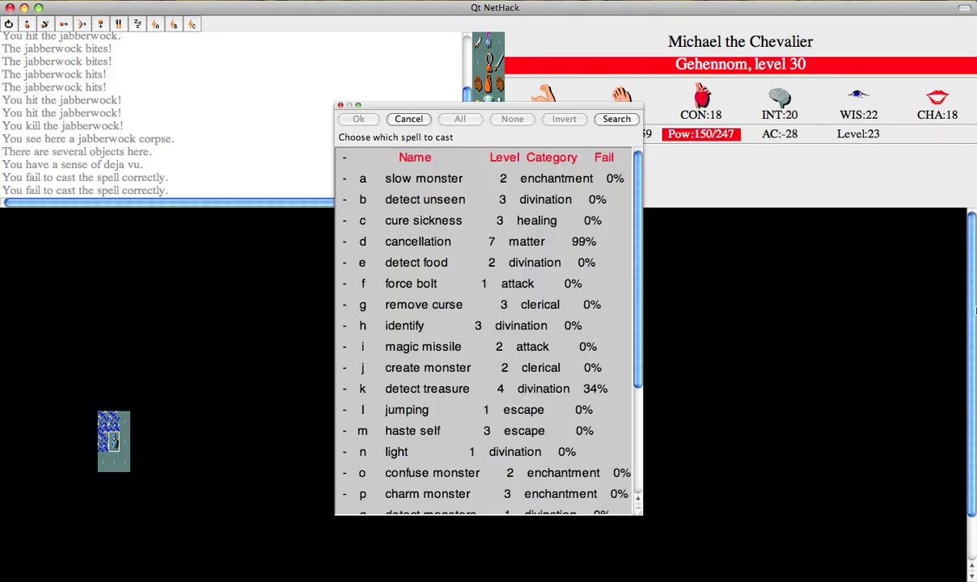
pyautogui.press('t')
pyautogui.press('Z')
pyautogui.press('t')
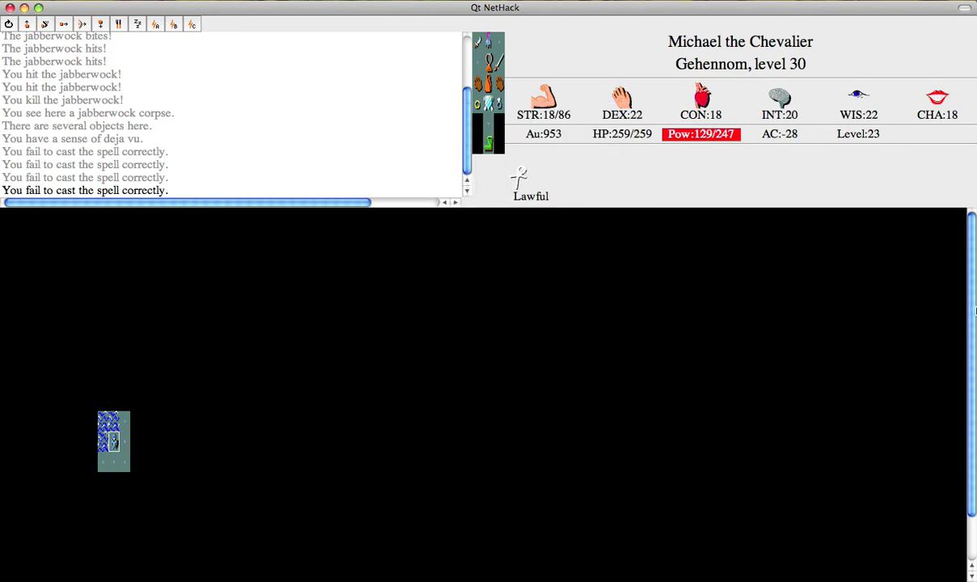
pyautogui.press('Z')
pyautogui.press('t')
pyautogui.press('Z')
pyautogui.press('t')
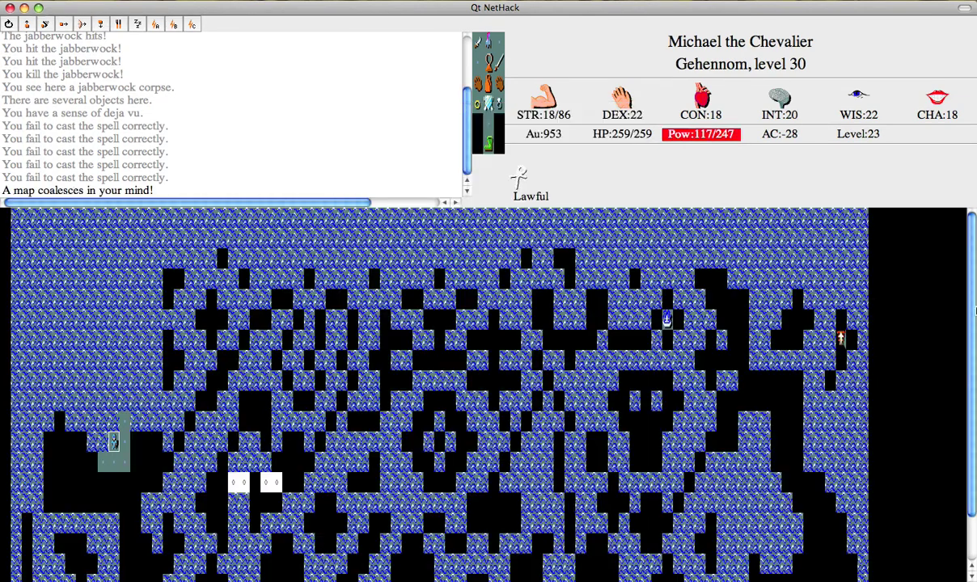
# Step: Cast detect treasure to reveal the level's objects
pyautogui.press('Z')
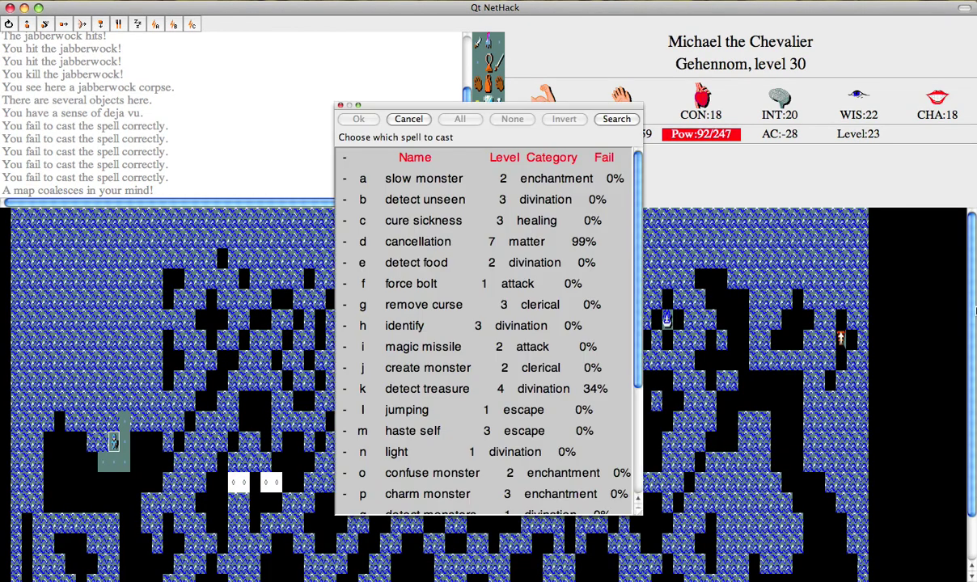
pyautogui.press('k')
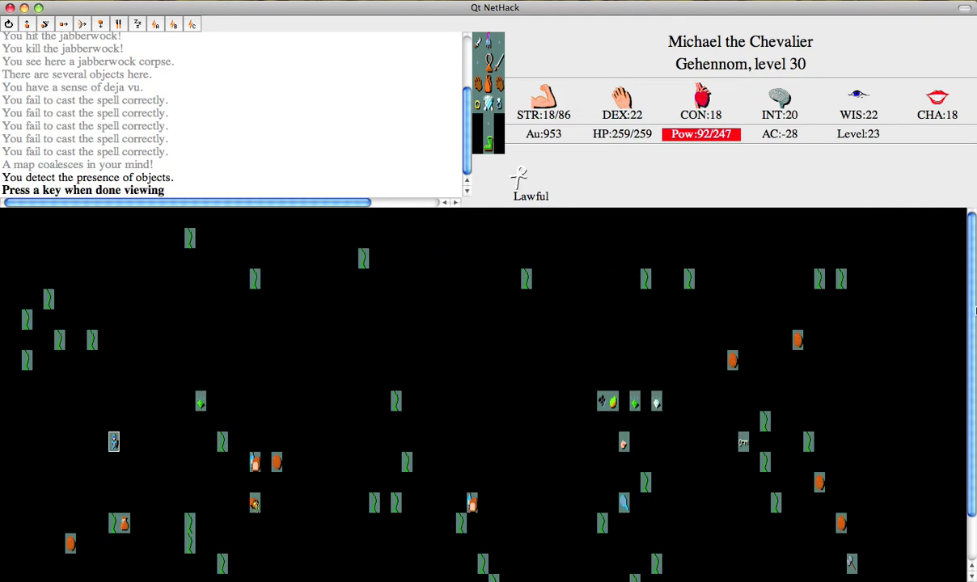
pyautogui.scroll(-2, 485, 397)
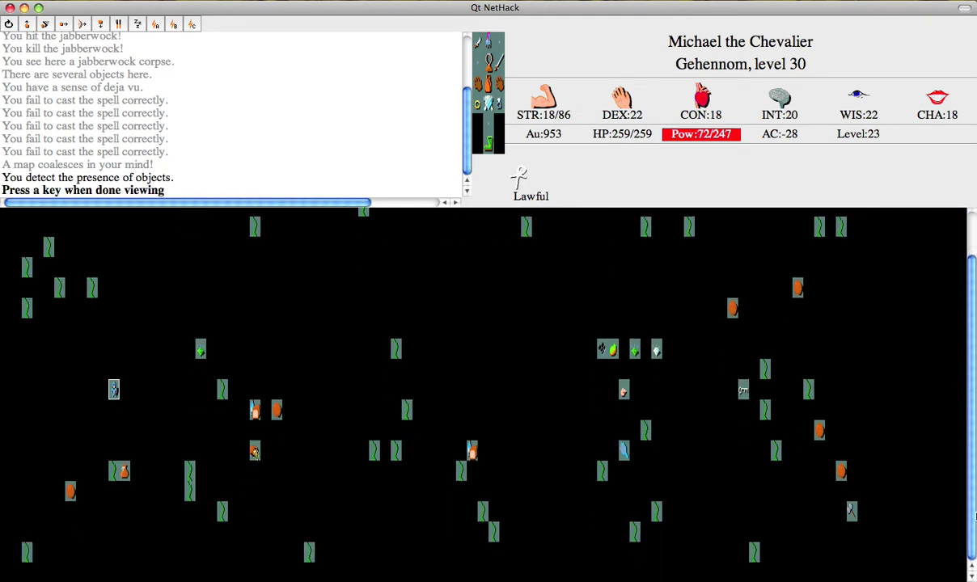
pyautogui.press('Escape')
pyautogui.write('#i')
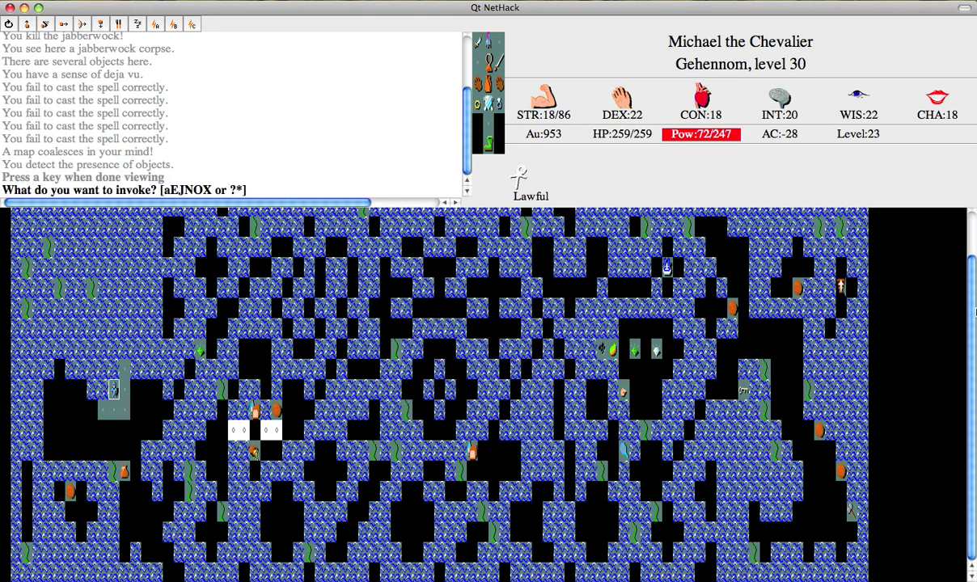
pyautogui.write('E')
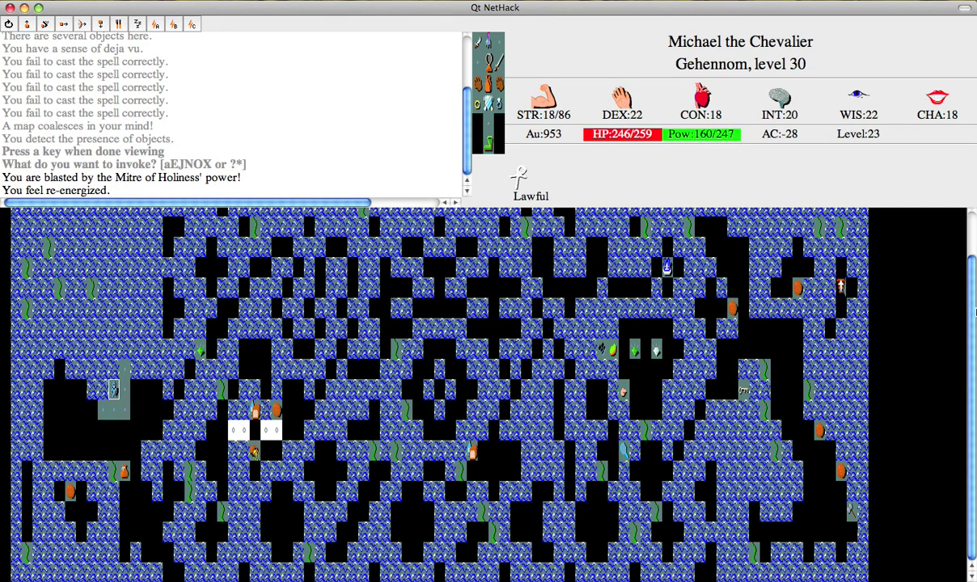
# Step: Walk onto the green gem and light the brass lantern
pyautogui.press('l')
pyautogui.press('l')
pyautogui.press('l')
pyautogui.press('l')
pyautogui.press('l')
pyautogui.press('l')
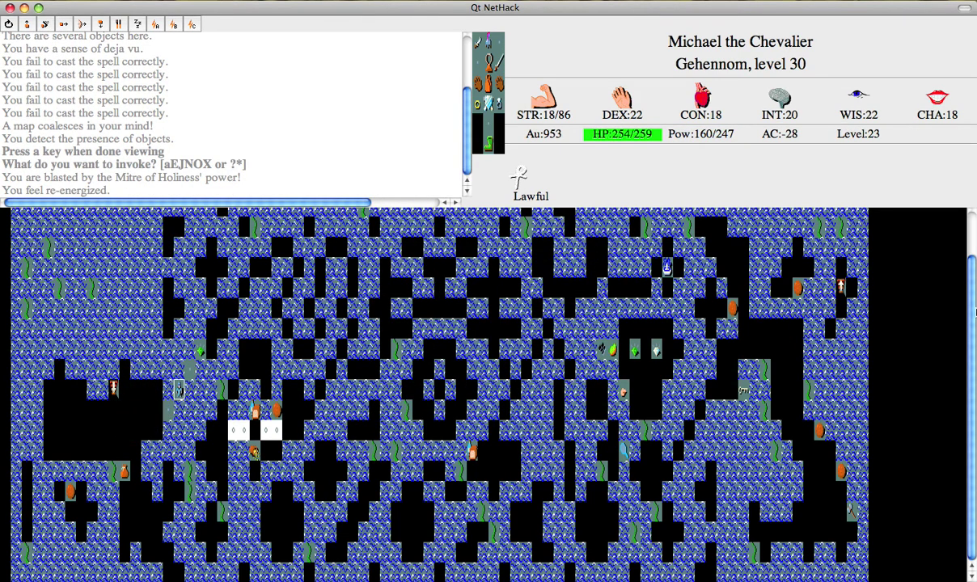
pyautogui.press('u')
pyautogui.press('u')
pyautogui.press('u')
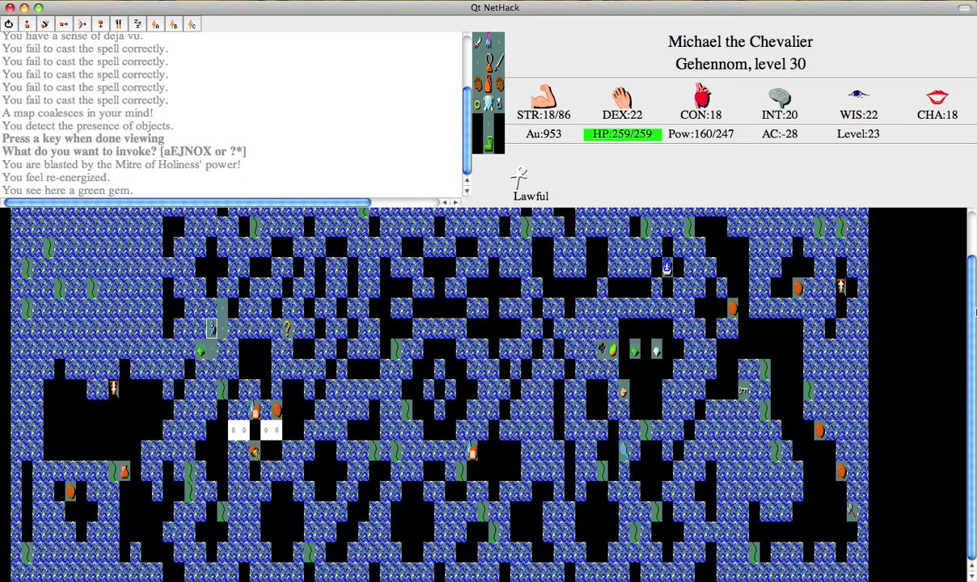
pyautogui.press('u')
pyautogui.press('a')
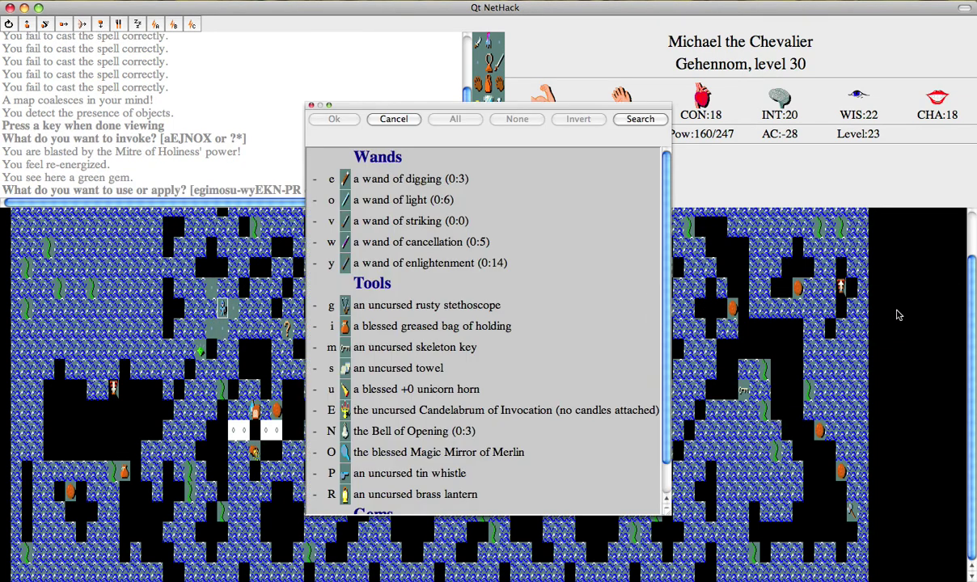
pyautogui.press('R')
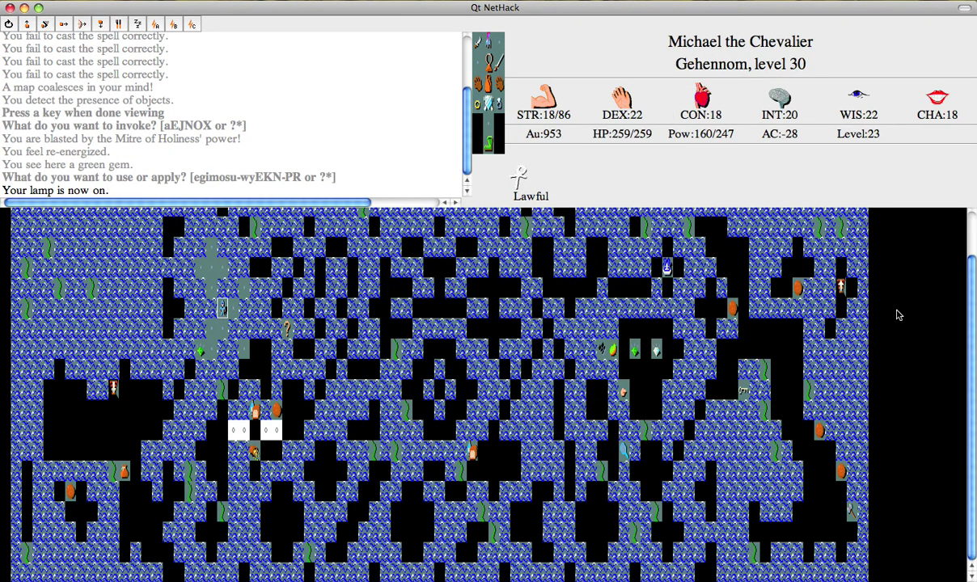
# Step: Walk down the passage and kill the blue jelly
pyautogui.press('u')
pyautogui.press('u')
pyautogui.press('u')
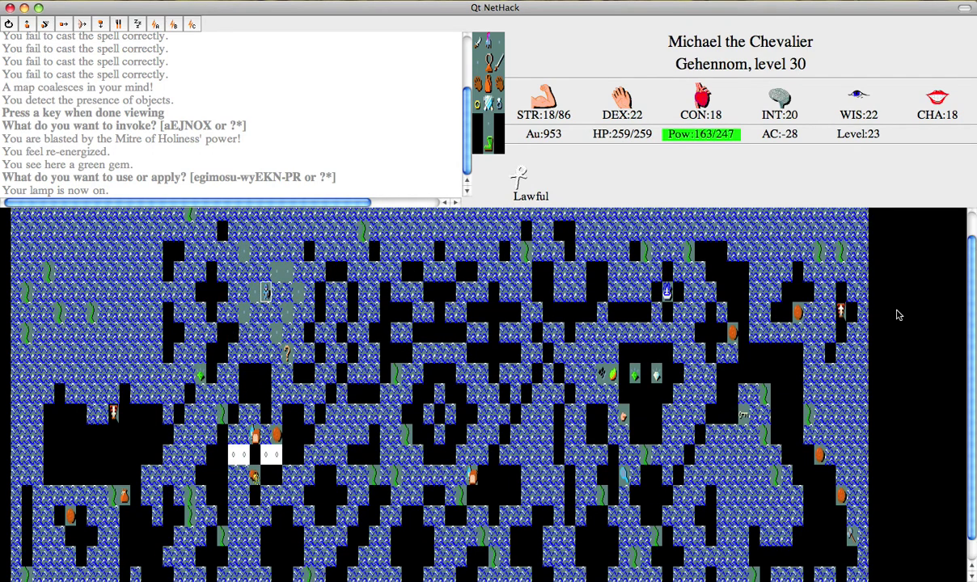
pyautogui.press('n')
pyautogui.press('n')
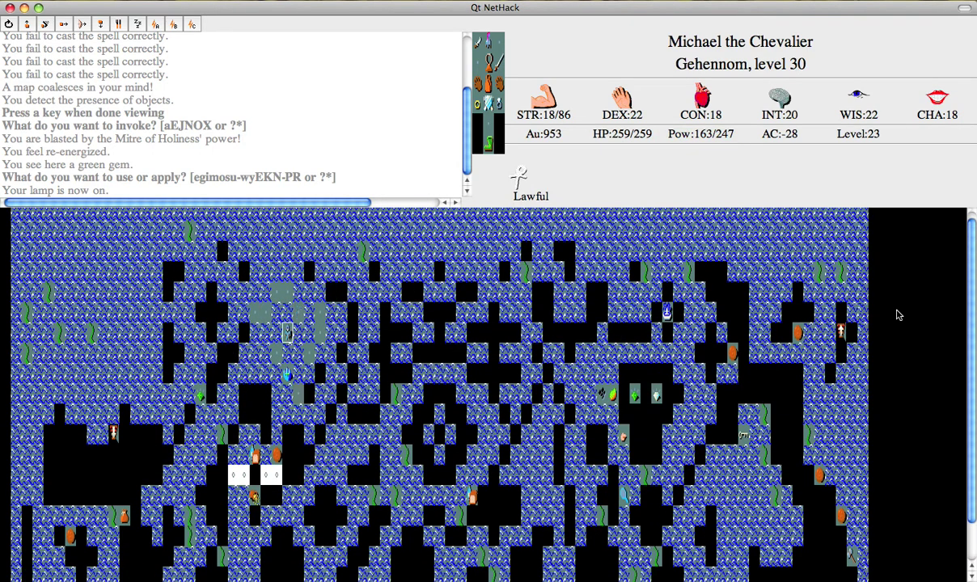
pyautogui.press('j')
pyautogui.press('j')
pyautogui.press('j')
pyautogui.press('j')
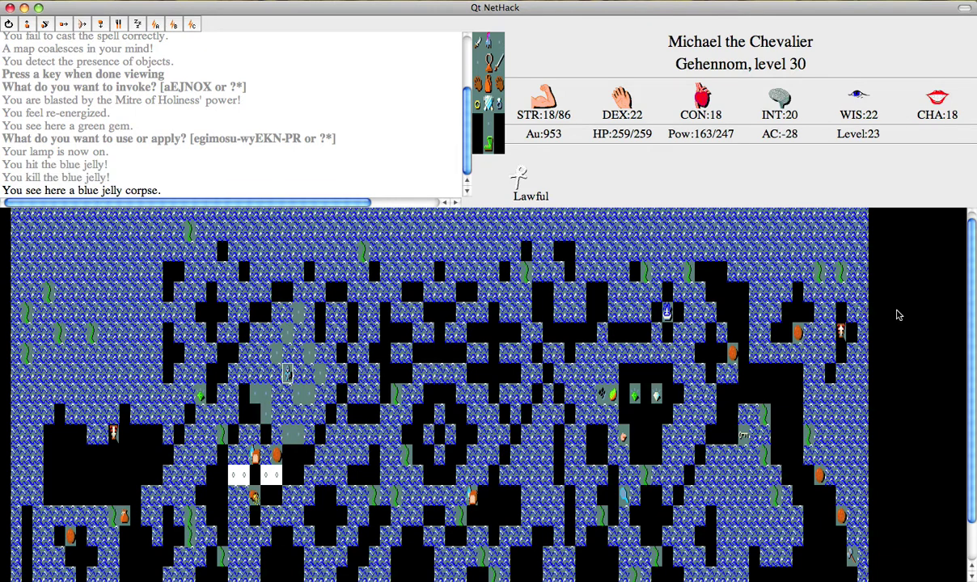
pyautogui.press('n')
pyautogui.press('u')
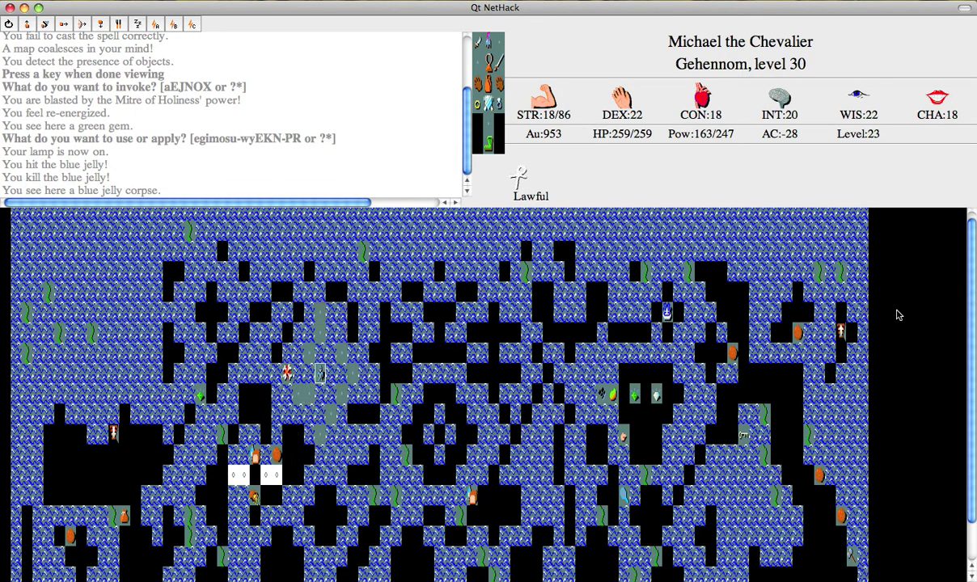
# Step: Cast levitation and float toward the fighting monsters
pyautogui.press('Z')
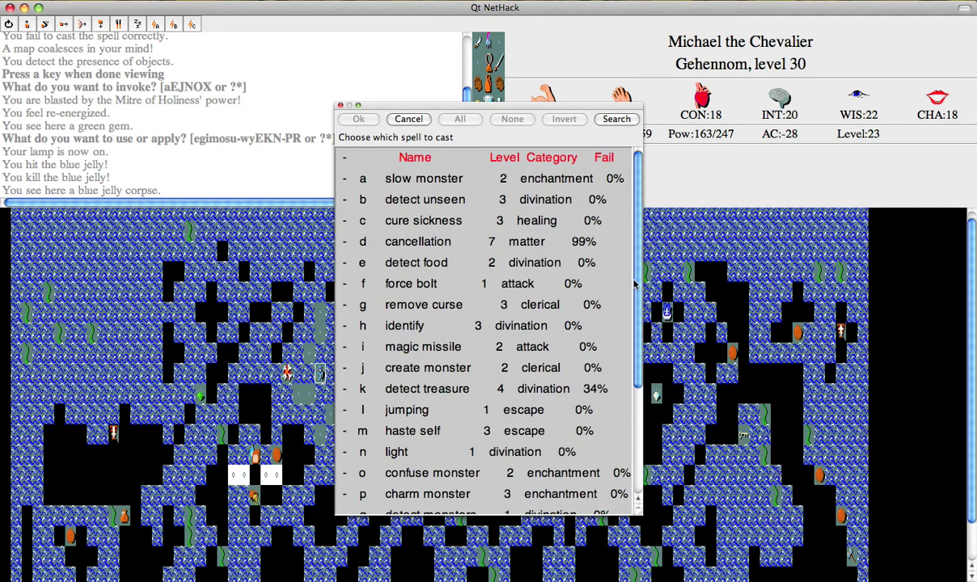
pyautogui.scroll(-3, 638, 462)
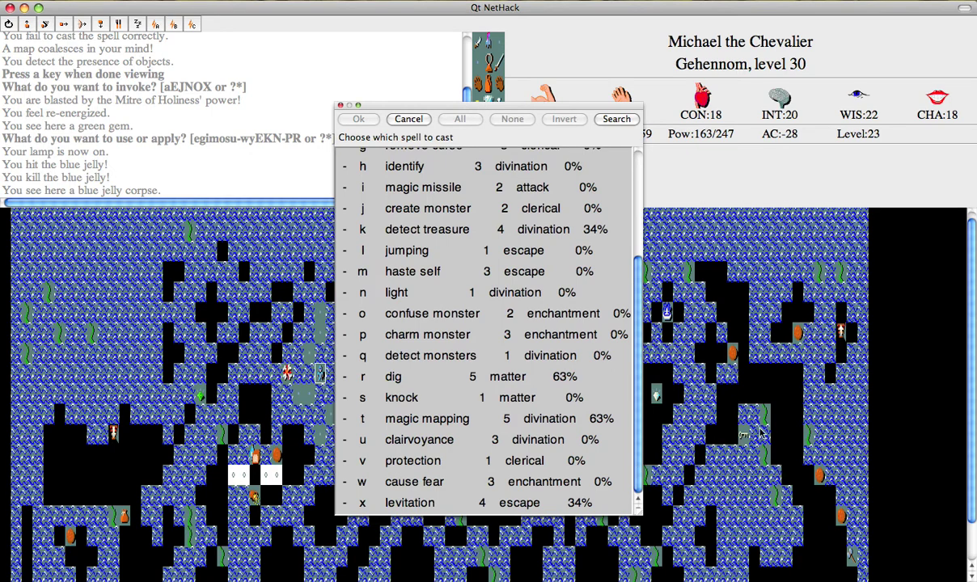
pyautogui.press('x')
pyautogui.press('n')
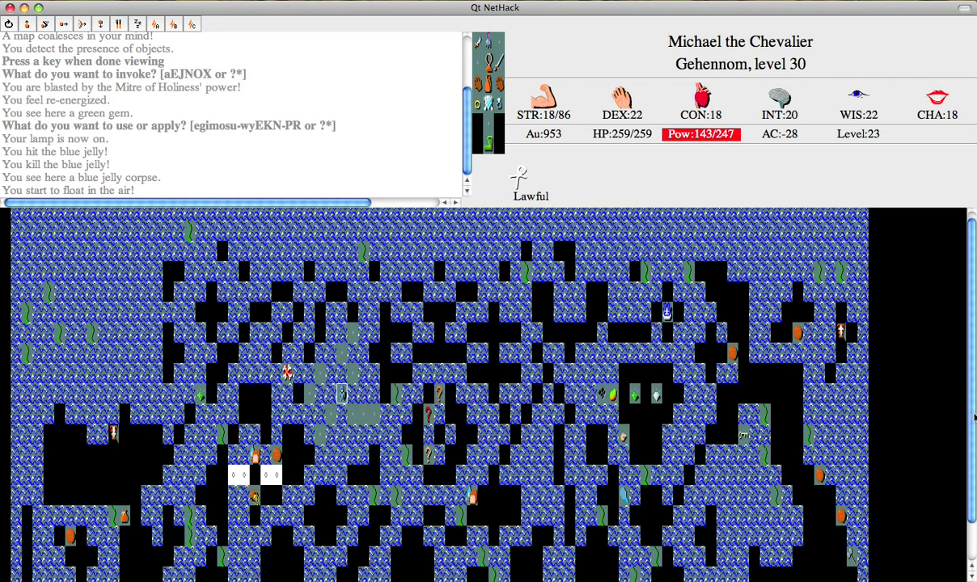
pyautogui.moveTo(974, 417); pyautogui.dragTo(974, 455)
pyautogui.press('n')
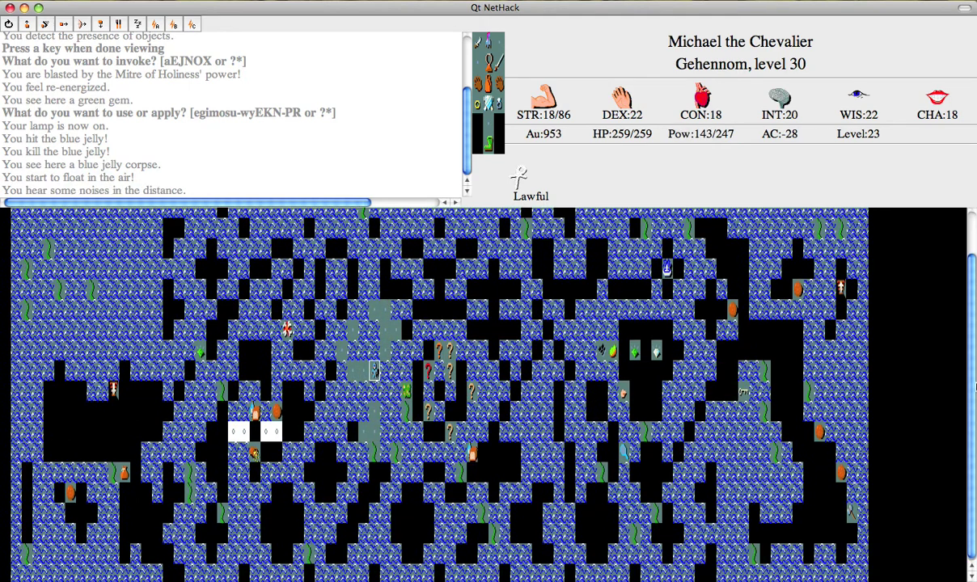
pyautogui.press('u')
pyautogui.press('u')
pyautogui.press('u')
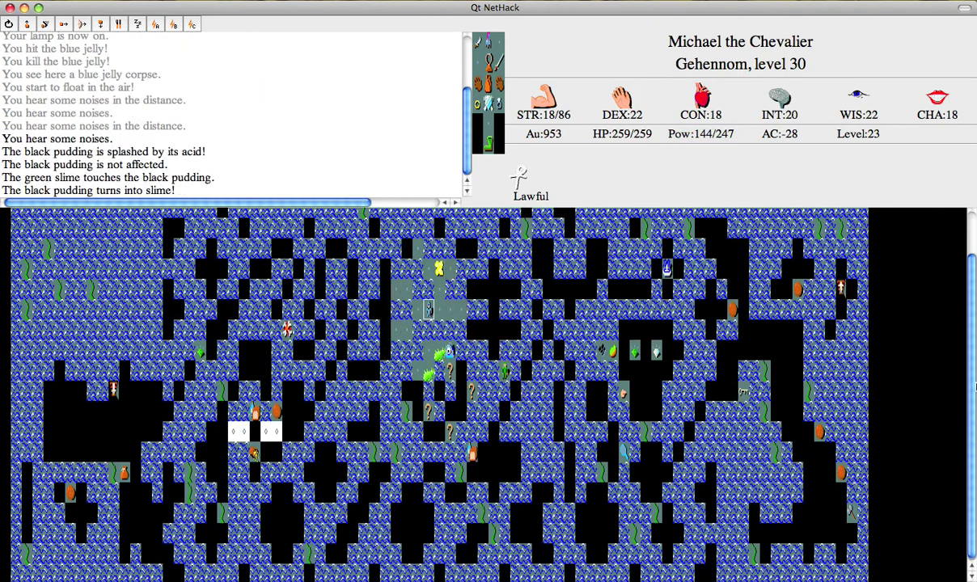
# Step: Fight and kill the lieutenant
pyautogui.press('l')
pyautogui.press('l')
pyautogui.press('n')
pyautogui.press('l')
pyautogui.press('l')
pyautogui.press('l')
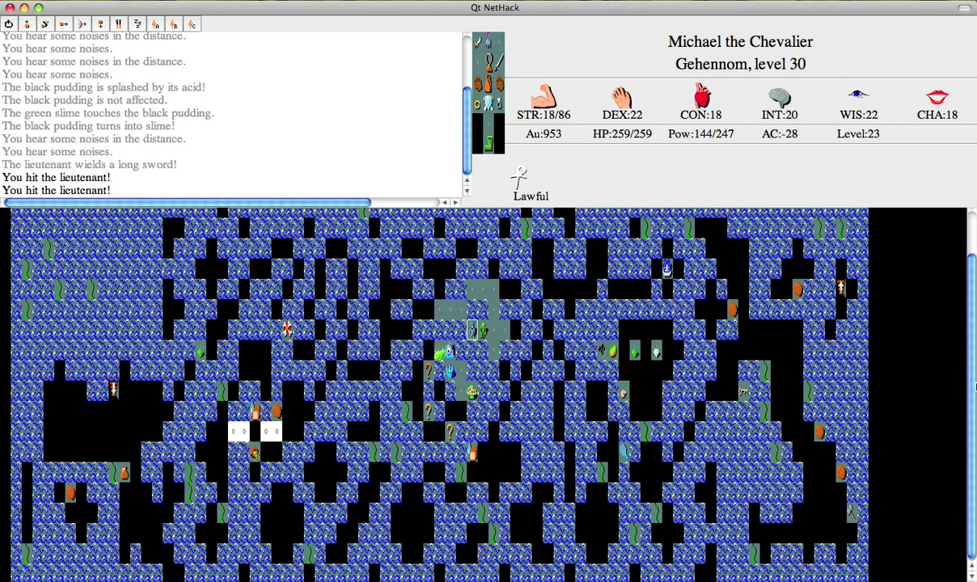
pyautogui.press('l')
pyautogui.press('l')
pyautogui.press('l')
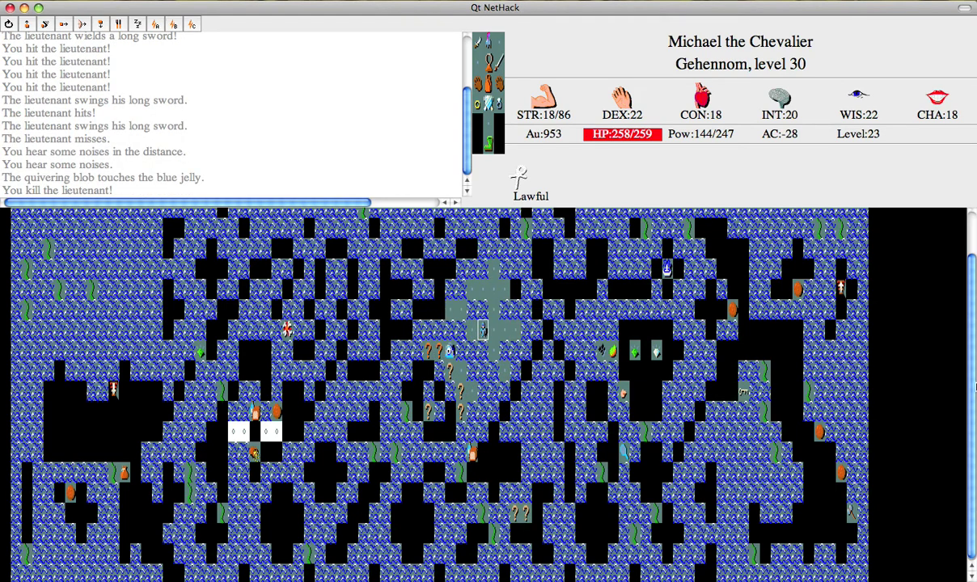
# Step: Step onto the lieutenant's dropped items and dismiss the item list
pyautogui.press('j')
pyautogui.press('b')
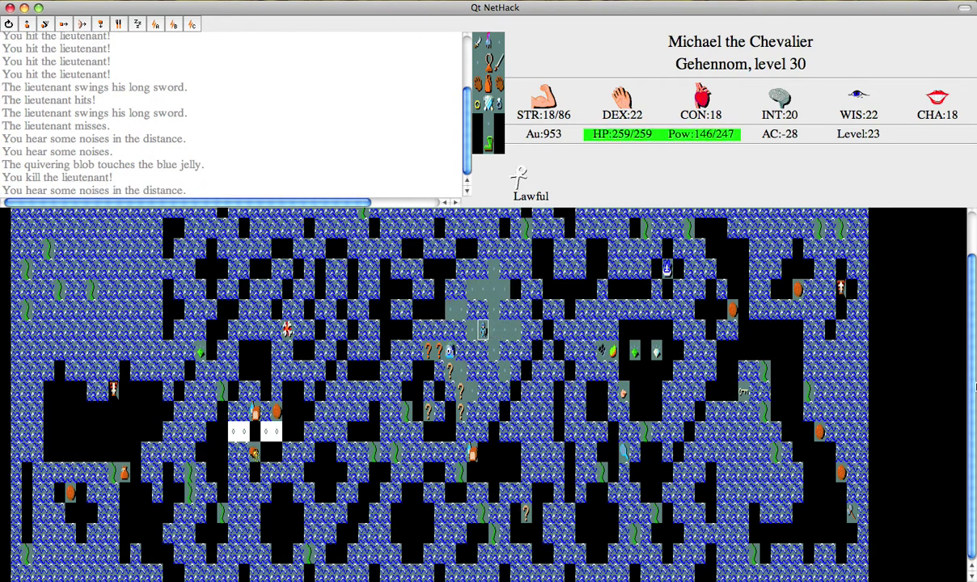
pyautogui.press('b')
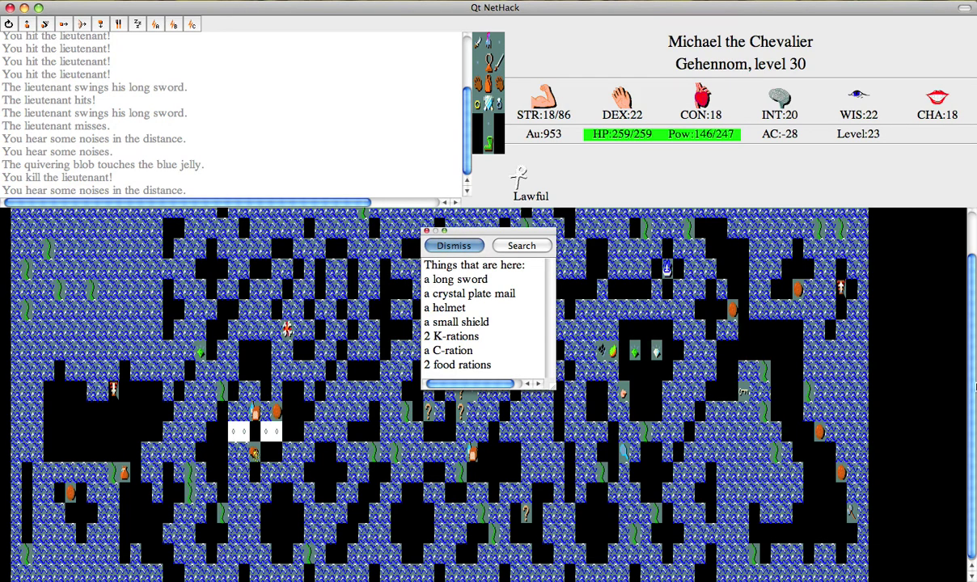
pyautogui.press('Return')
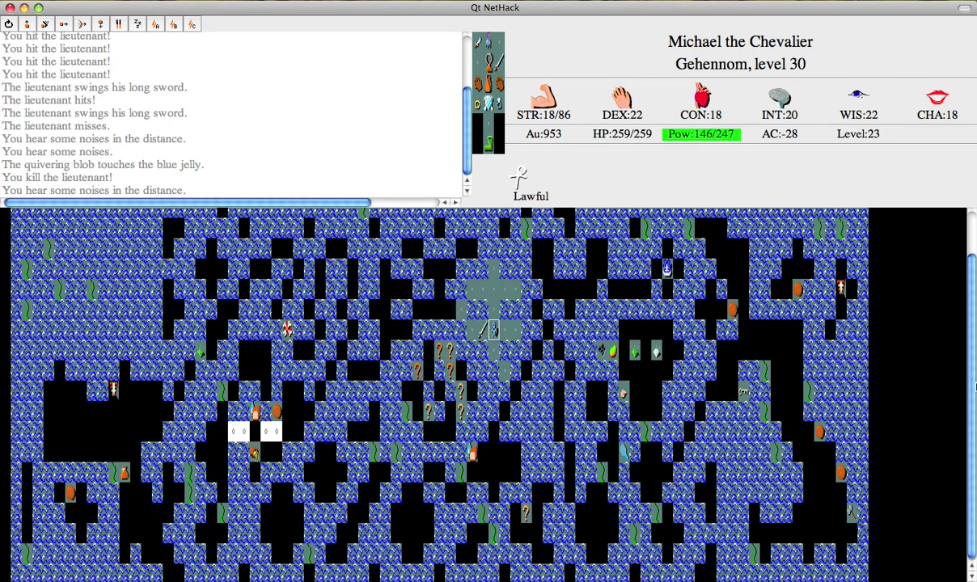
# Step: Walk northeast past the ogre king and climb to Gehennom level 29
pyautogui.press('k')
pyautogui.press('l')
pyautogui.press('l')
pyautogui.press('l')
pyautogui.press('l')
pyautogui.press('l')
pyautogui.press('n')
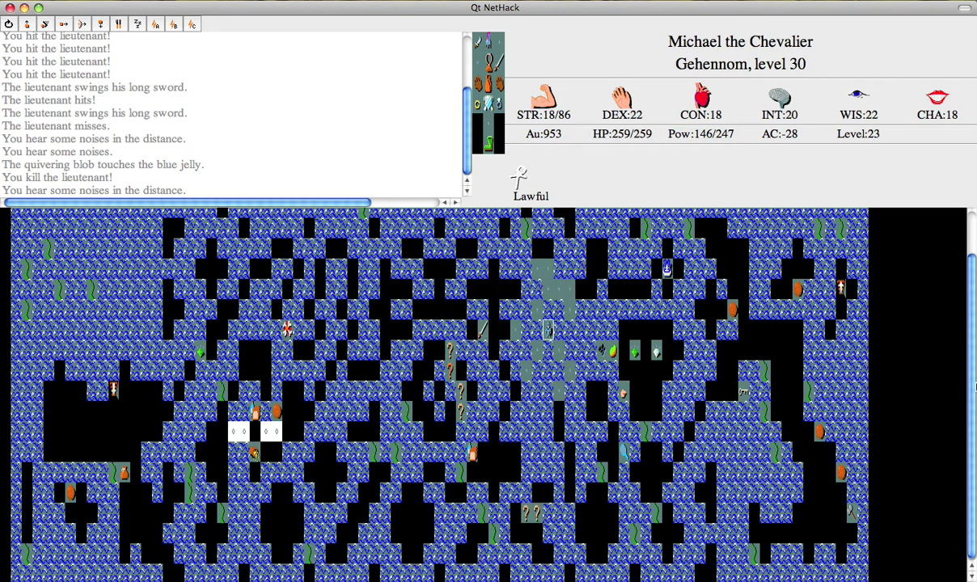
pyautogui.press('n')
pyautogui.press('n')
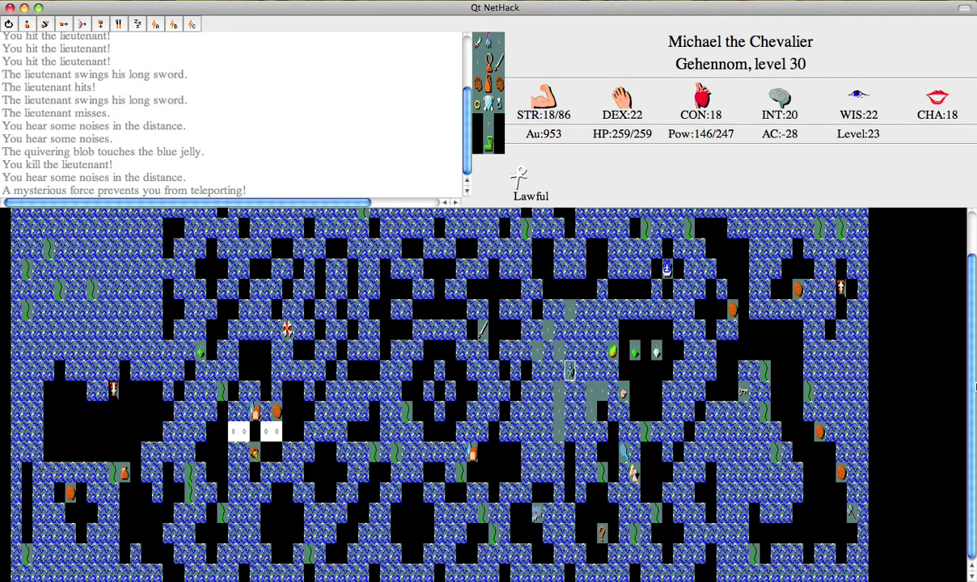
pyautogui.press('n')
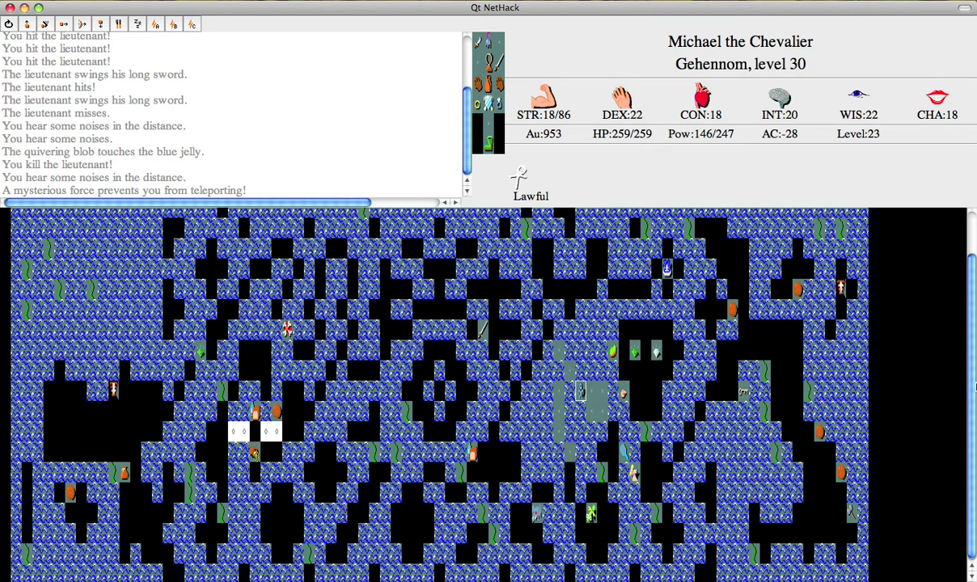
pyautogui.press('l')
pyautogui.press('l')
pyautogui.press('u')
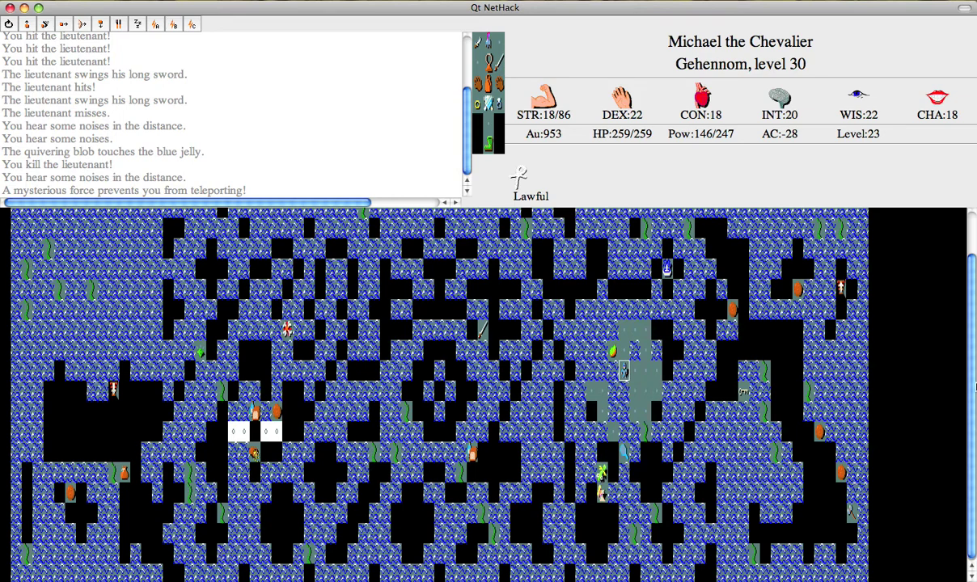
pyautogui.press('l')
pyautogui.press('l')
pyautogui.press('l')
pyautogui.press('l')
pyautogui.press('l')
pyautogui.press('l')
pyautogui.press('l')
pyautogui.press('l')
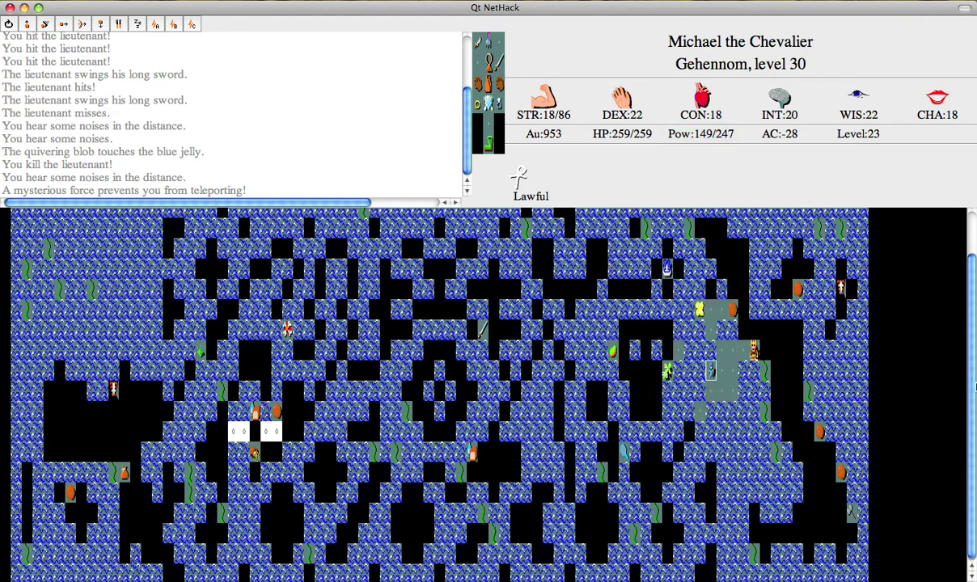
pyautogui.press('u')
pyautogui.press('u')
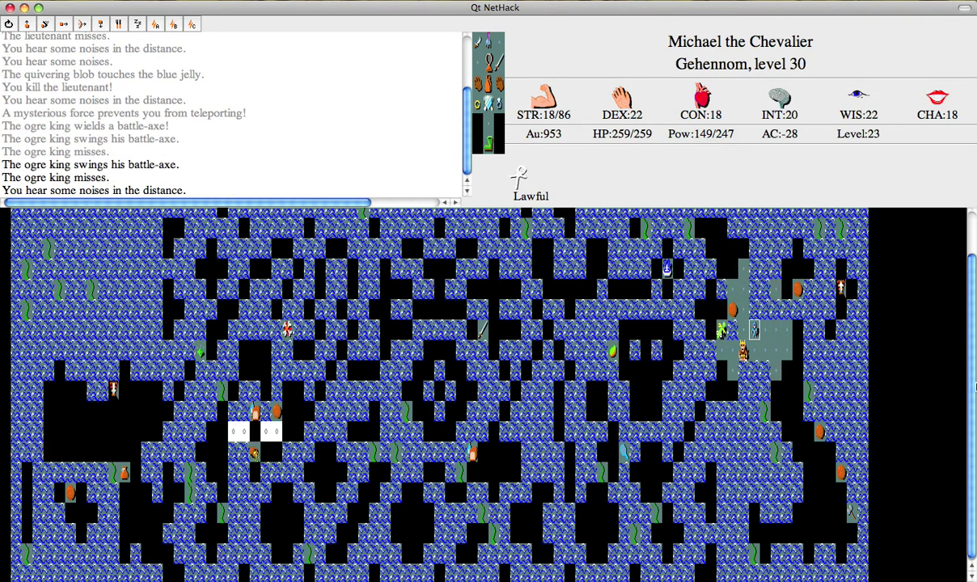
pyautogui.press('l')
pyautogui.press('l')
pyautogui.press('l')
pyautogui.press('l')
pyautogui.press('l')
pyautogui.press('l')
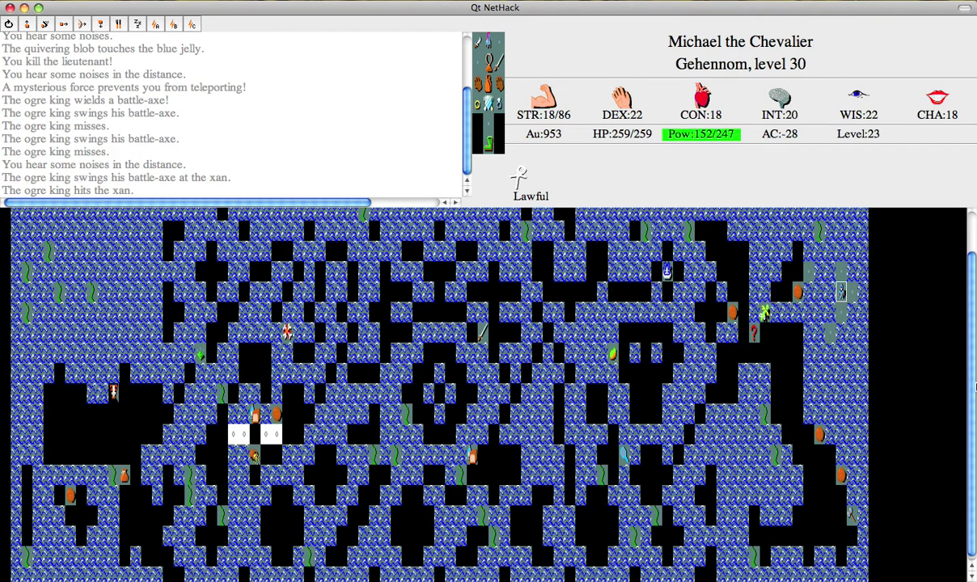
pyautogui.press('<')
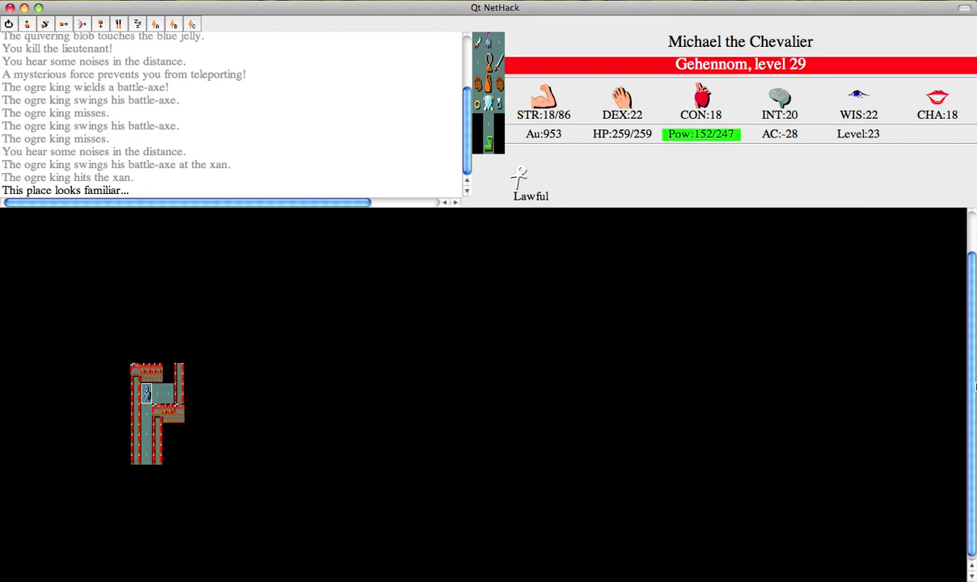
# Step: Cast the mapping spell on level 29, then teleport across the maze via Magic > Teleport
pyautogui.press('Z')
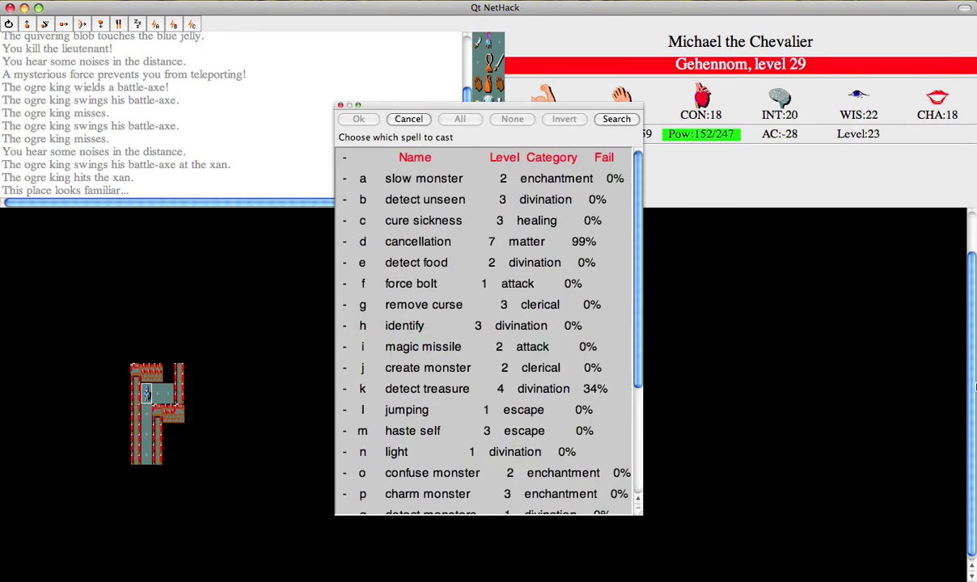
pyautogui.press('r')
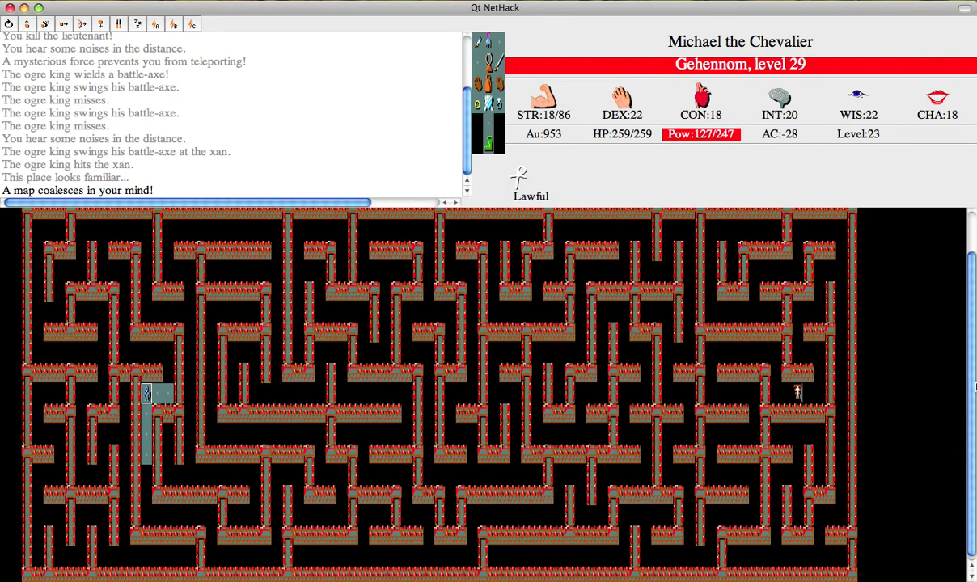
pyautogui.click(235, 0)
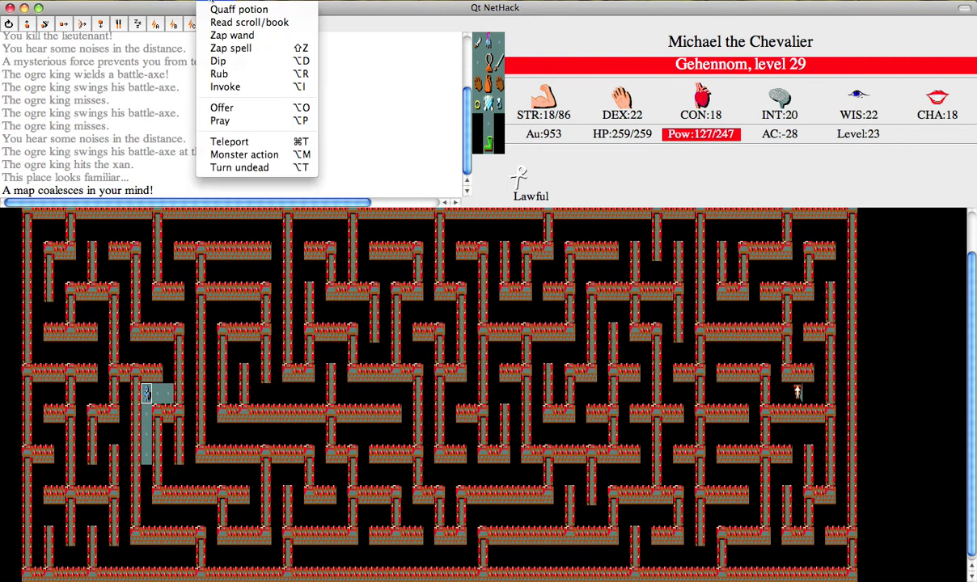
pyautogui.click(245, 143)
pyautogui.click(798, 394)
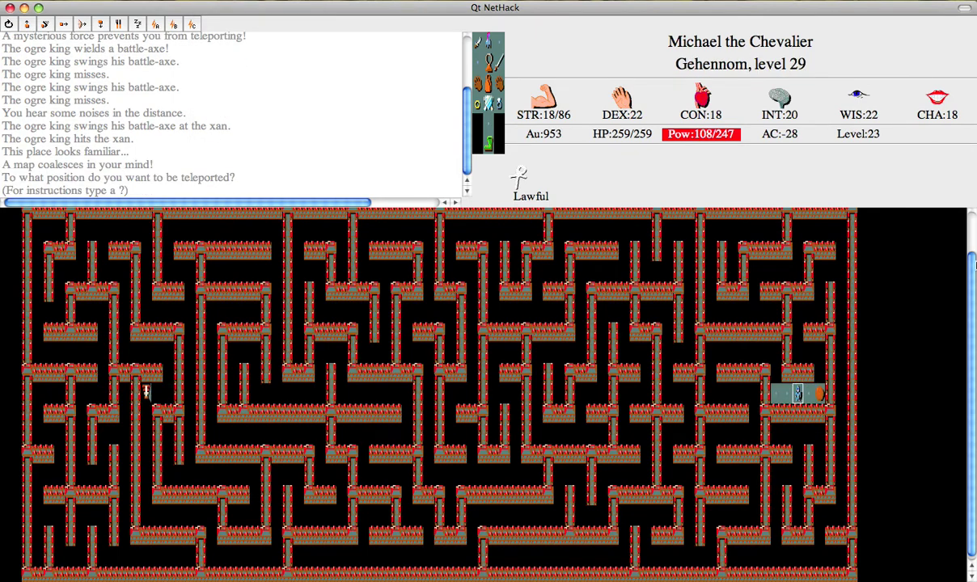
# Step: Climb to level 28, teleport, and go up to Gehennom level 27
pyautogui.press('.')
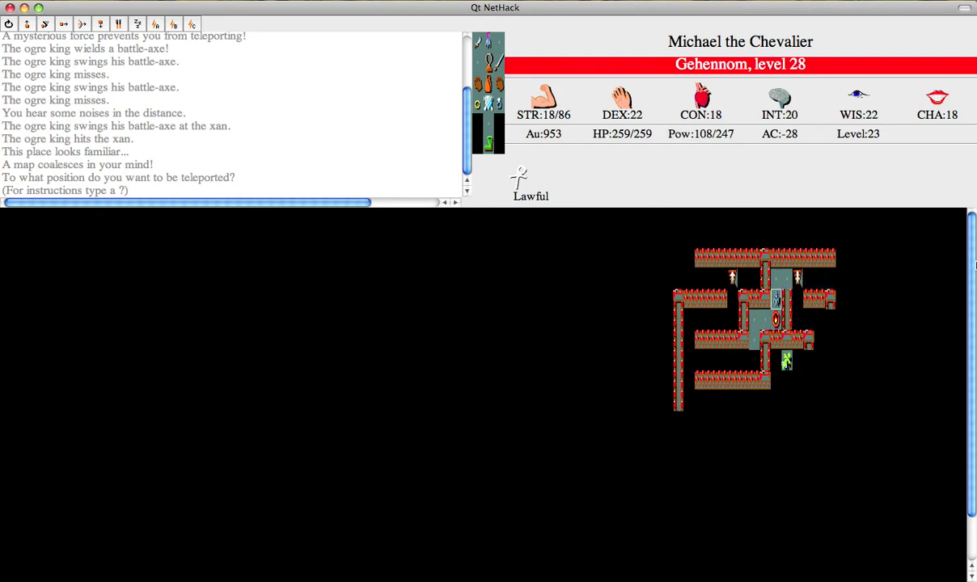
pyautogui.press('.')
pyautogui.hotkey('ctrl', 't')
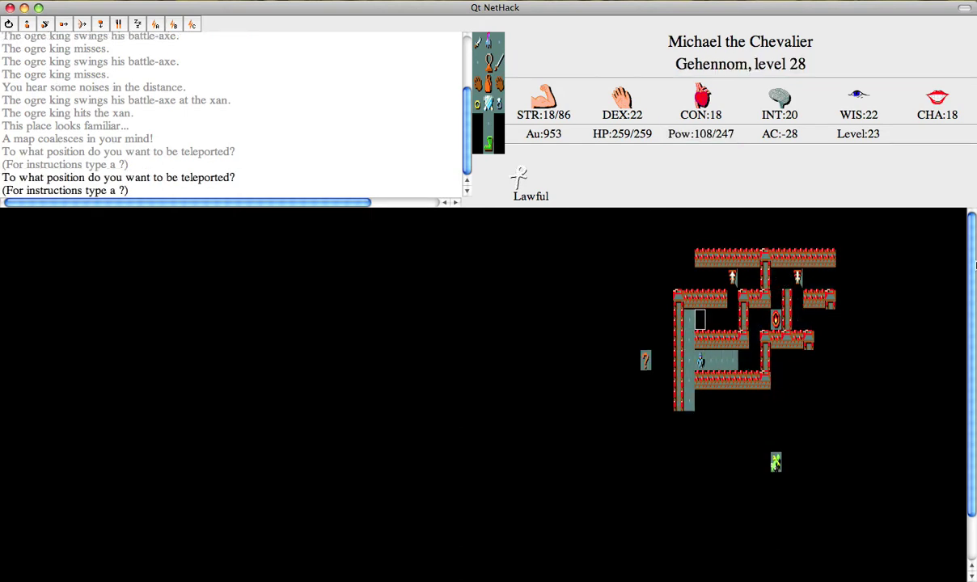
pyautogui.press('less')
pyautogui.press('.')
pyautogui.press('less')
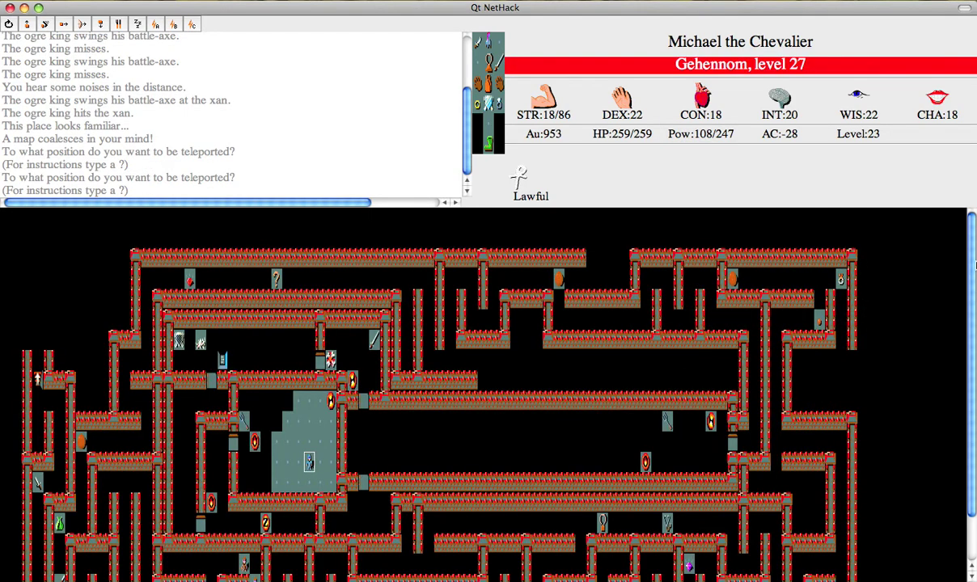
# Step: Run left, down-left, up and right through the corridors into the room
pyautogui.press('H')
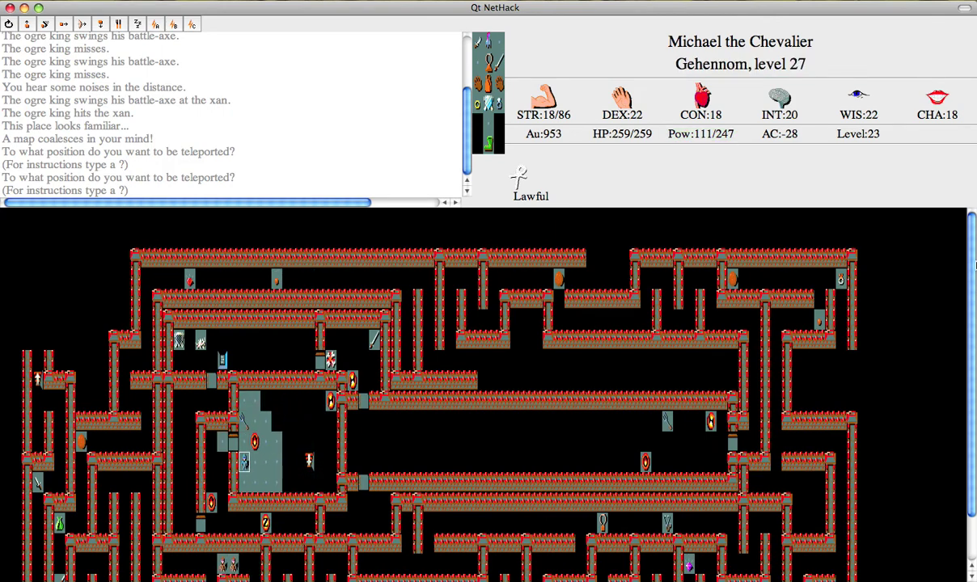
pyautogui.press('B')
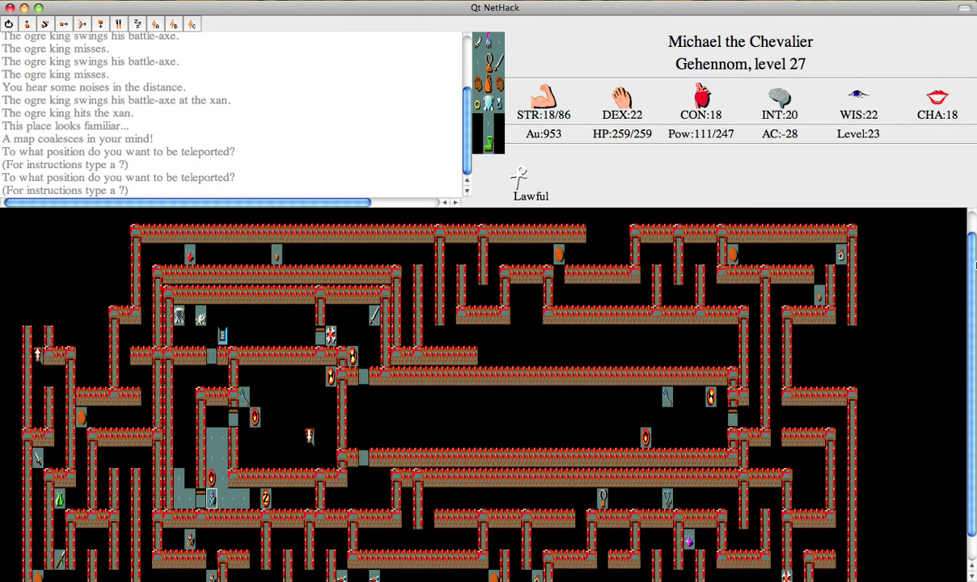
pyautogui.press('K')
pyautogui.press('L')
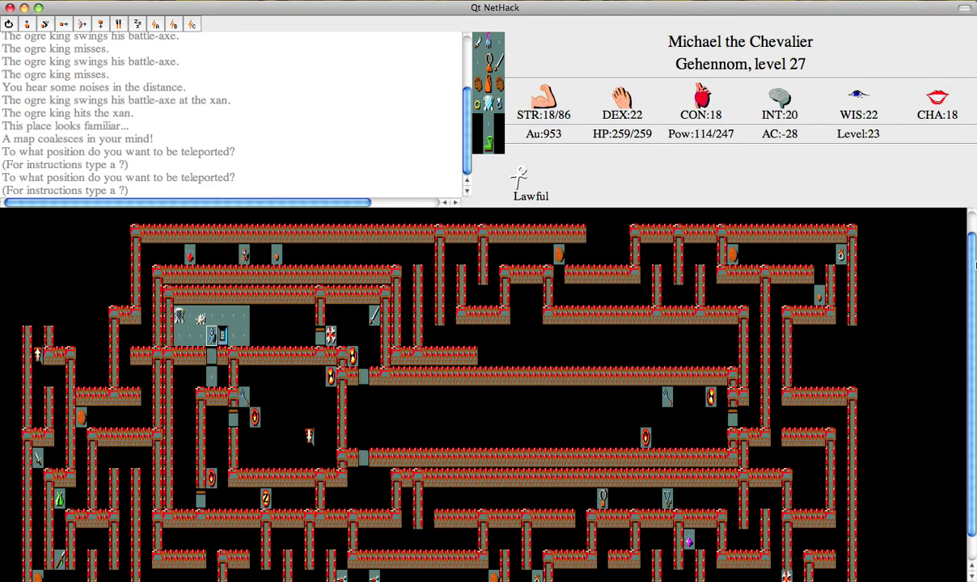
pyautogui.press('L')
pyautogui.press('n')
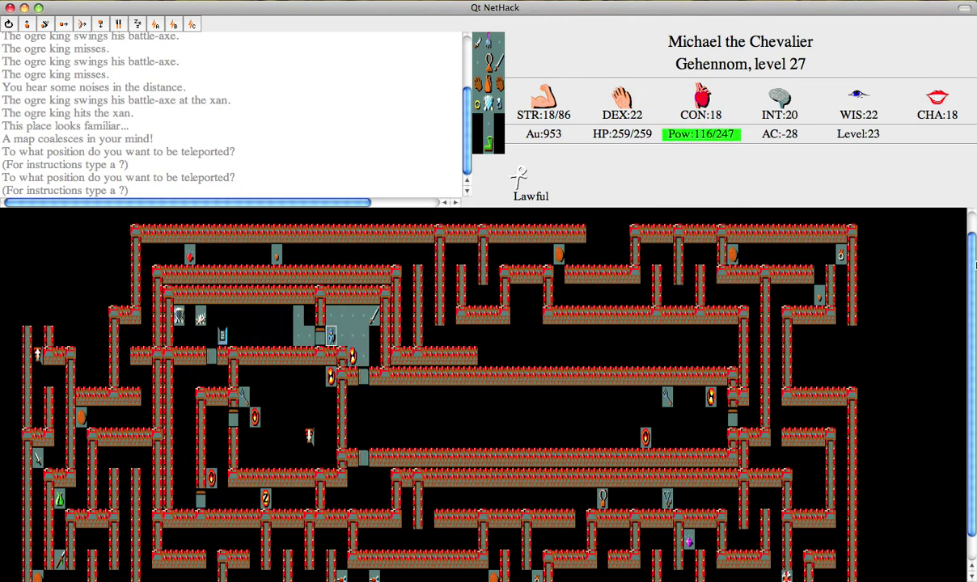
# Step: Teleport into the central room and head east, uncovering a magic trap
pyautogui.press('j')
pyautogui.press('j')
pyautogui.press('j')
pyautogui.press('.')
pyautogui.press('l')
pyautogui.press('l')
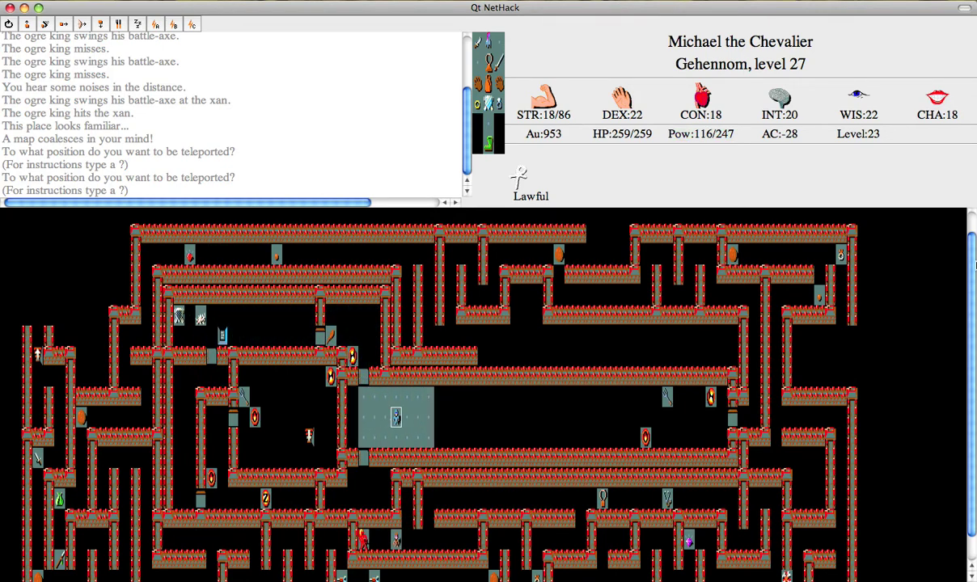
pyautogui.press('l')
pyautogui.press('l')
pyautogui.press('l')
pyautogui.press('l')
pyautogui.press('l')
pyautogui.press('l')
pyautogui.press('l')
pyautogui.press('l')
pyautogui.press('l')
pyautogui.press('l')
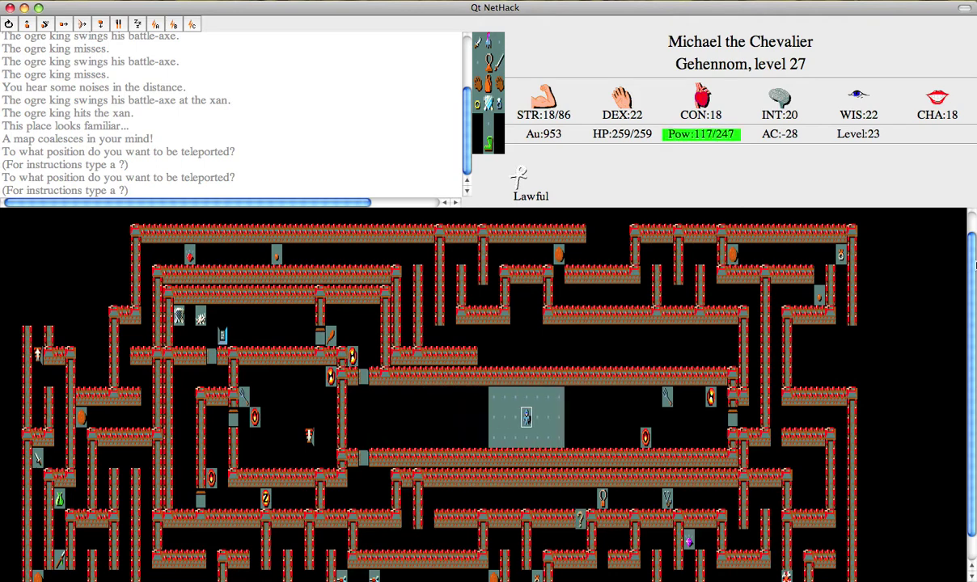
pyautogui.press('l')
pyautogui.press('l')
pyautogui.press('l')
pyautogui.press('l')
pyautogui.press('l')
pyautogui.press('l')
pyautogui.press('l')
pyautogui.press('l')
pyautogui.press('l')
pyautogui.press('l')
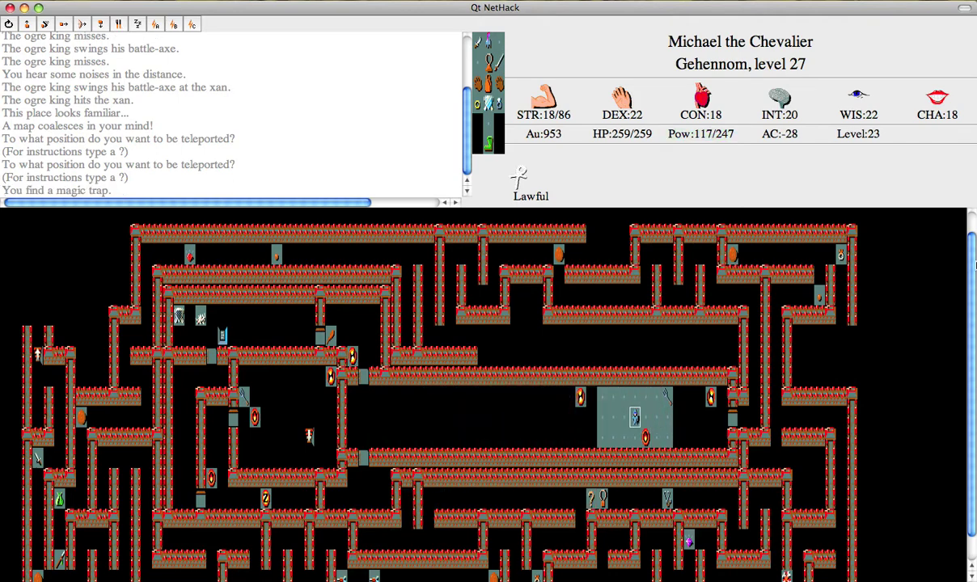
pyautogui.press('l')
pyautogui.press('l')
pyautogui.press('l')
pyautogui.press('l')
pyautogui.press('l')
pyautogui.press('l')
pyautogui.press('l')
pyautogui.press('l')
pyautogui.press('l')
pyautogui.press('l')
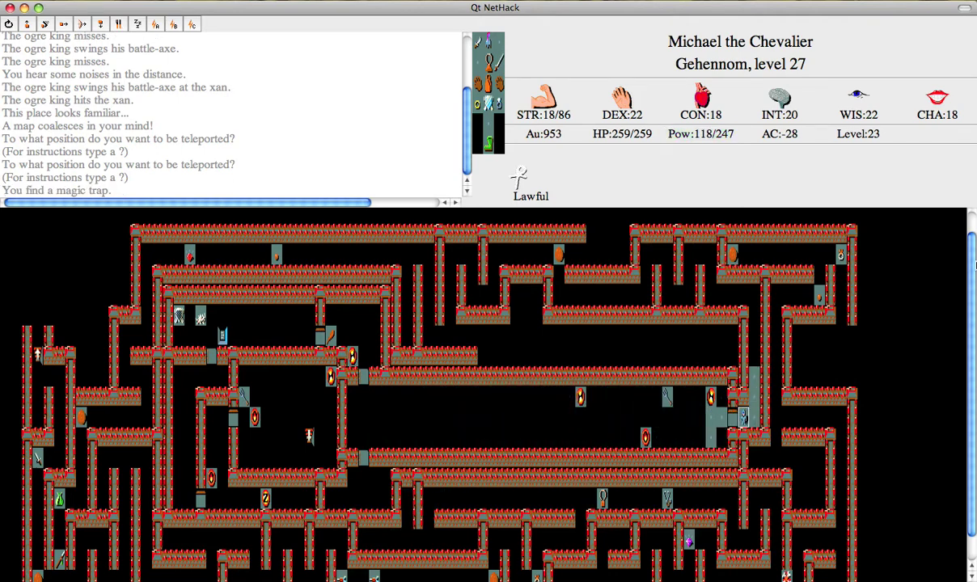
# Step: Head north, check the Knight's inventory, then run west through the level 27 maze
pyautogui.press('y')
pyautogui.press('k')
pyautogui.press('k')
pyautogui.press('k')
pyautogui.press('k')
pyautogui.press('k')
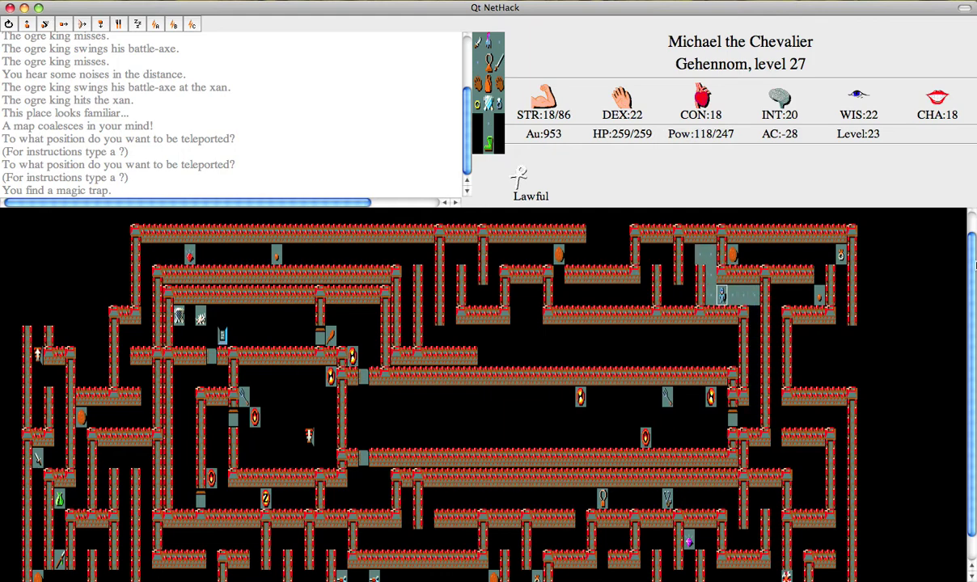
pyautogui.press('h')
pyautogui.press('h')
pyautogui.press('i')
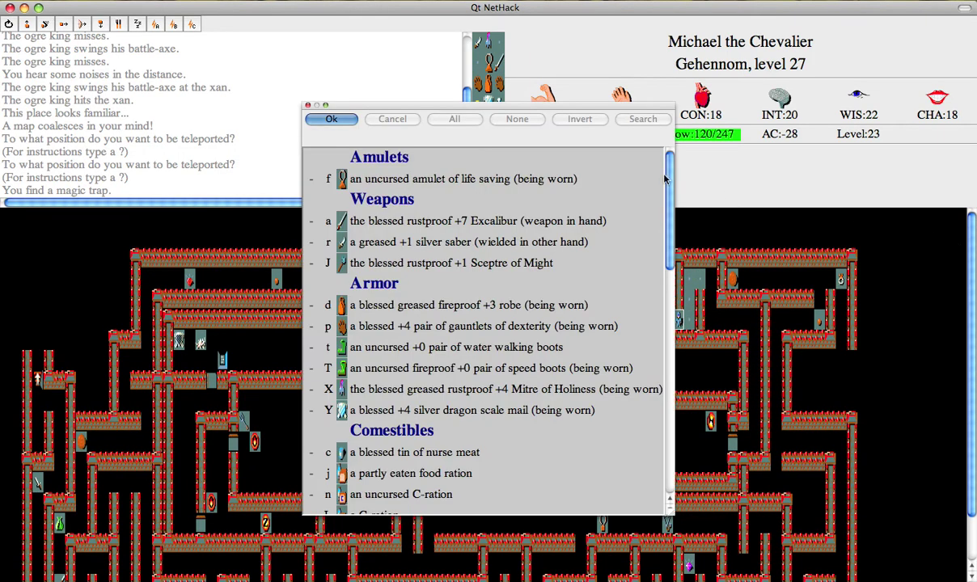
pyautogui.scroll(-10, 665, 323)
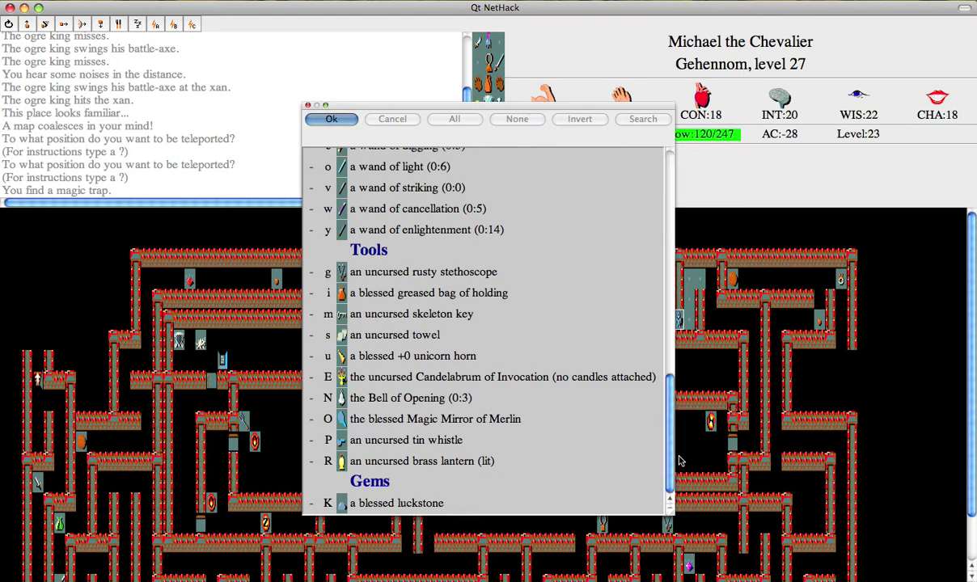
pyautogui.press('Escape')
pyautogui.press('H')
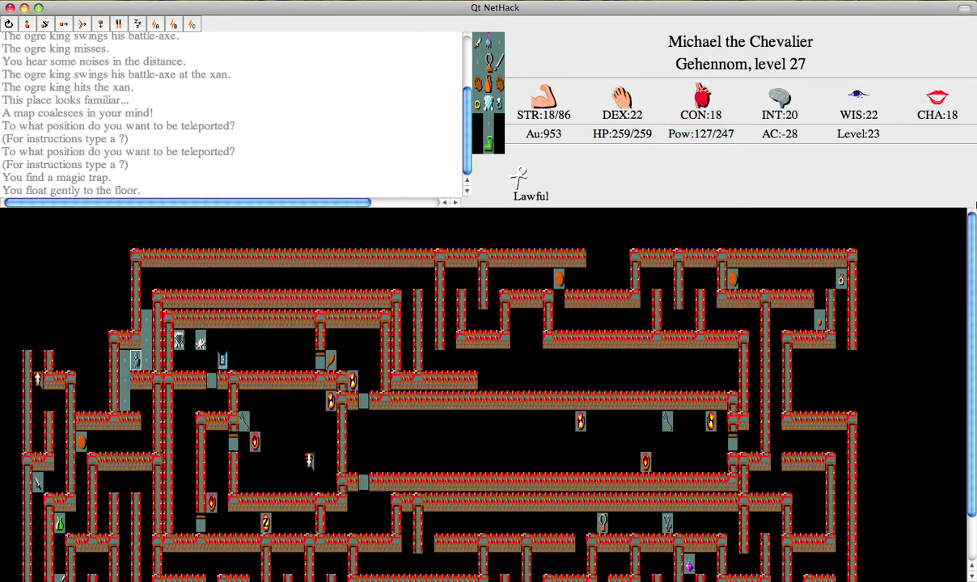
# Step: Kill and eat the Woodland-elf, then pick up the scroll of create monster and silver ring
pyautogui.press('j')
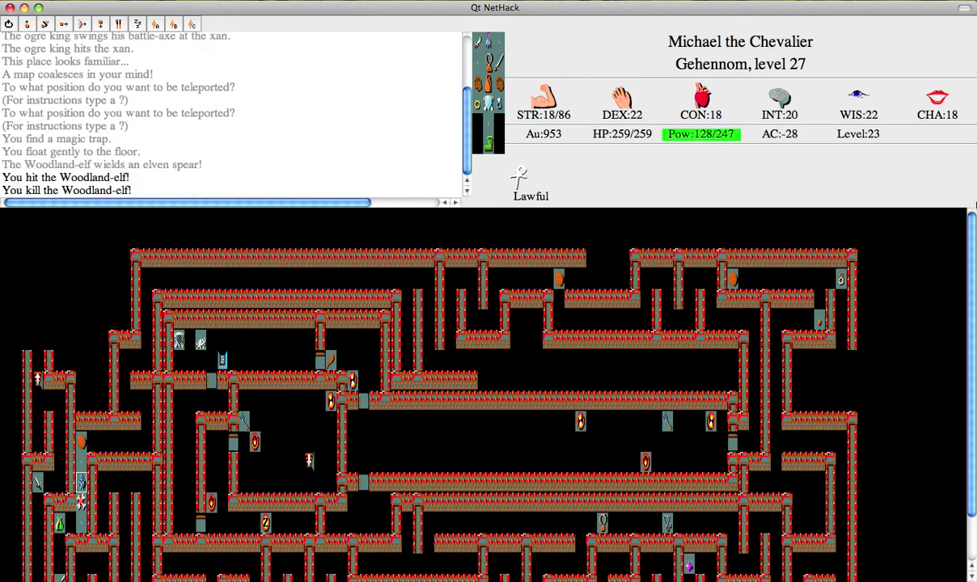
pyautogui.press('e')
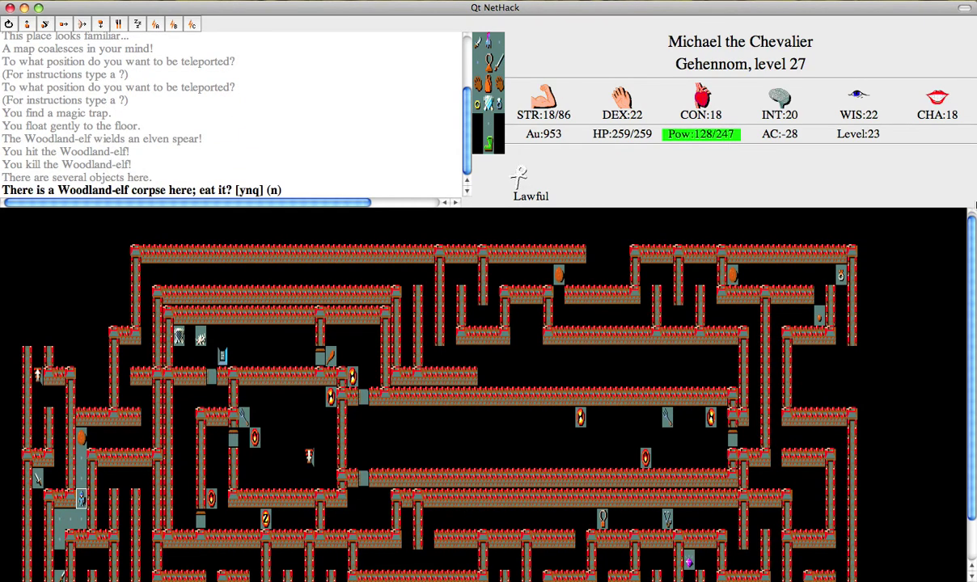
pyautogui.press('y')
pyautogui.press(',')
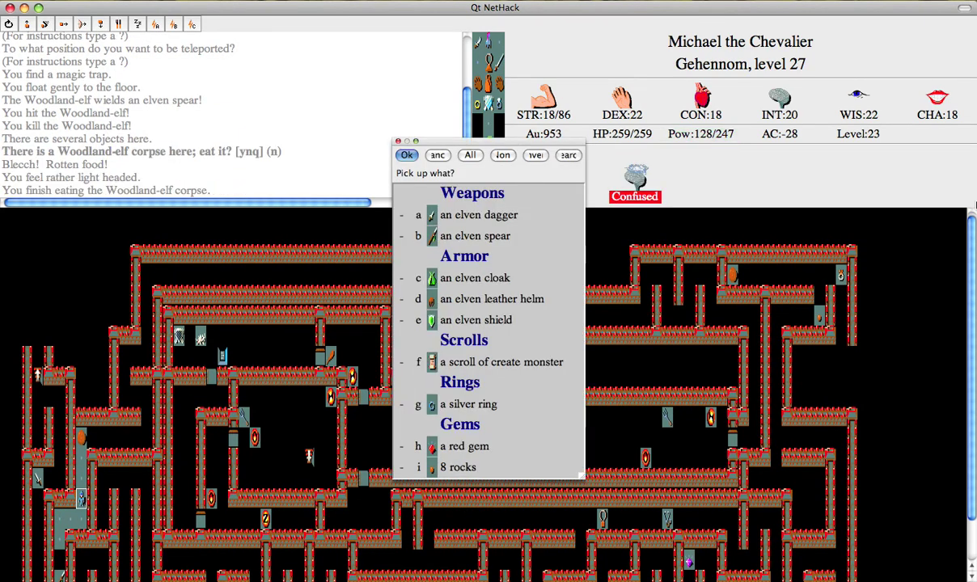
pyautogui.press('f')
pyautogui.press('g')
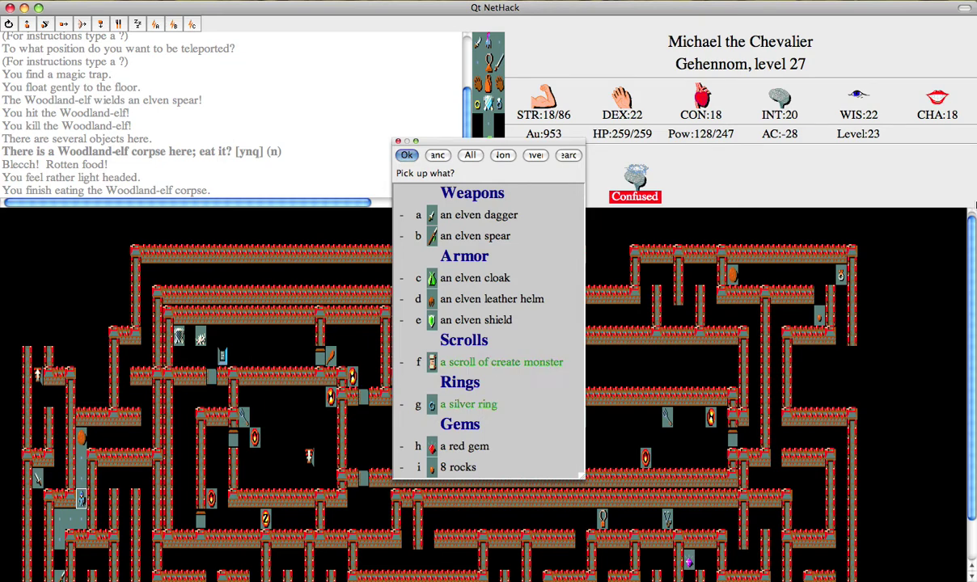
pyautogui.press('Return')
# Step: Cure the confusion and cast identify on the silver ring, scroll and C-ration
pyautogui.press('a')
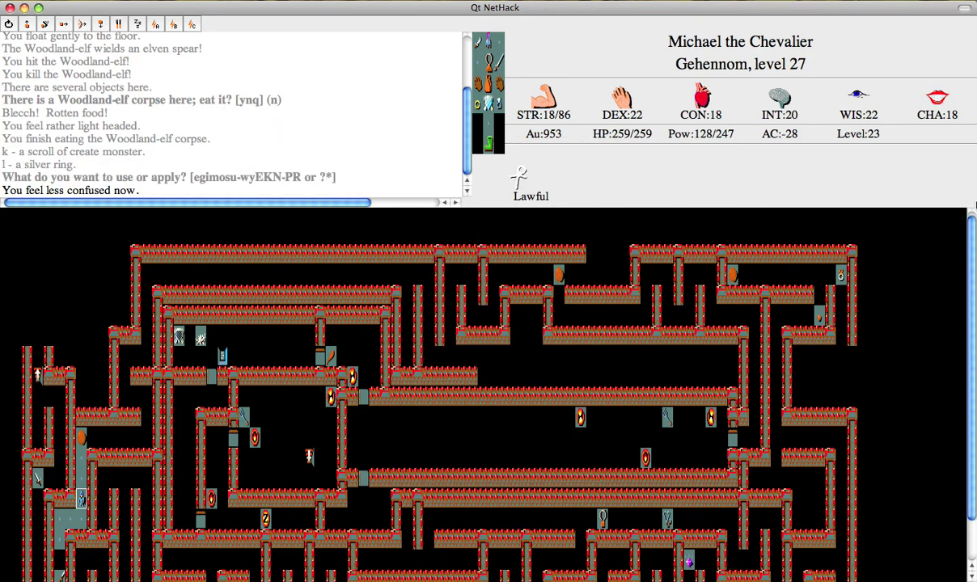
pyautogui.press('Z')
pyautogui.press('h')
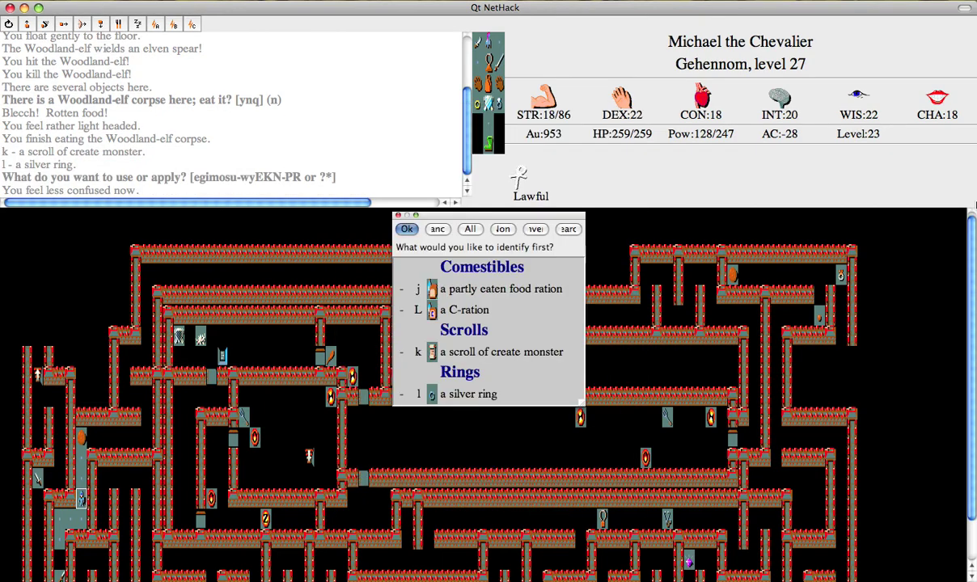
pyautogui.press('l')
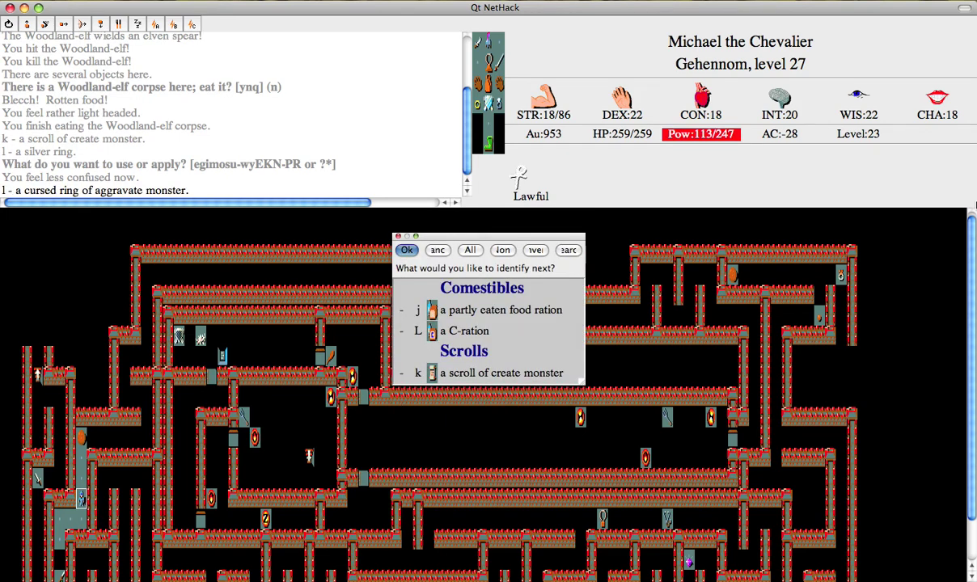
pyautogui.press('k')
pyautogui.press('L')
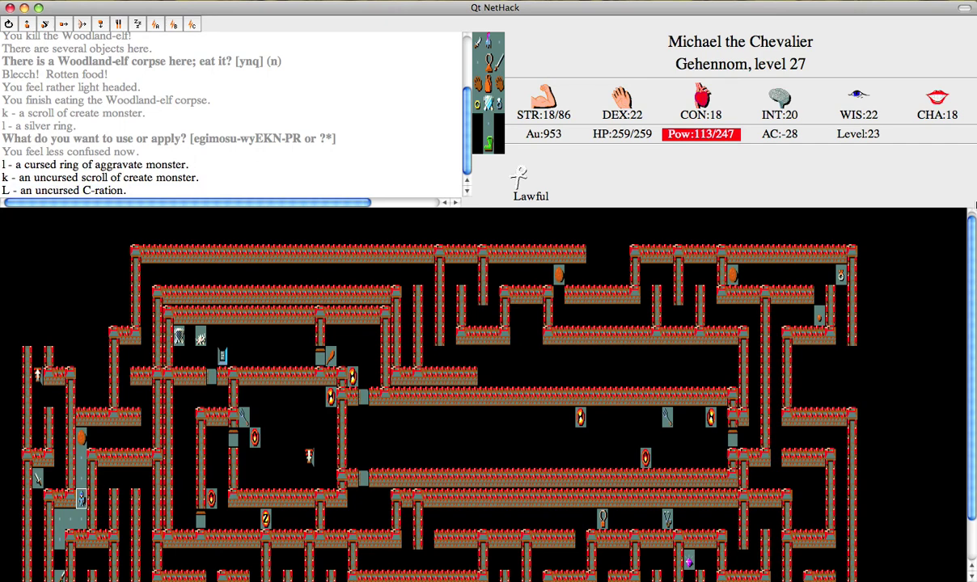
# Step: Drop the cursed ring of aggravate monster and climb the stairs to level 26
pyautogui.press('d')
pyautogui.press('l')
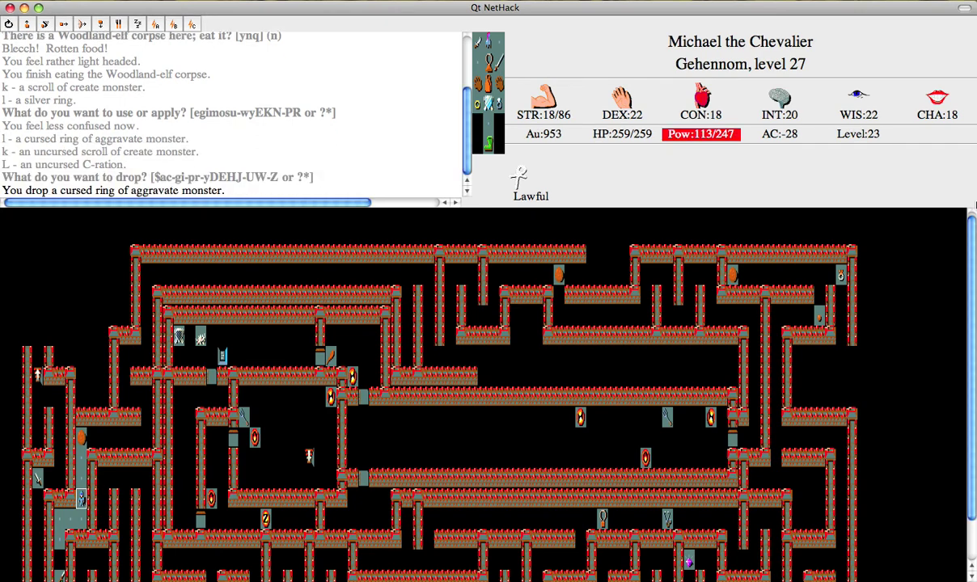
pyautogui.press('h')
pyautogui.press('y')
pyautogui.press('k')
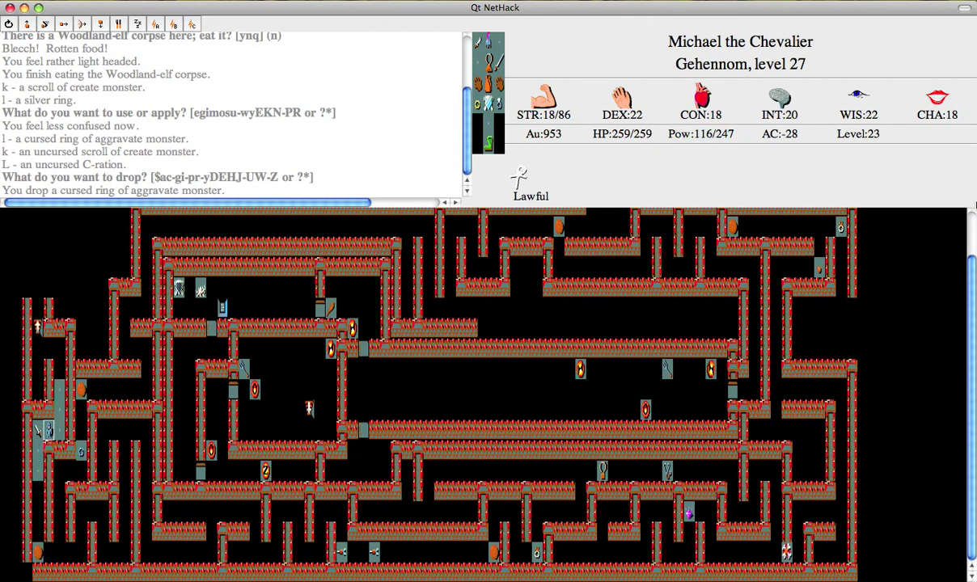
pyautogui.press('k')
pyautogui.press('k')
pyautogui.press('less')
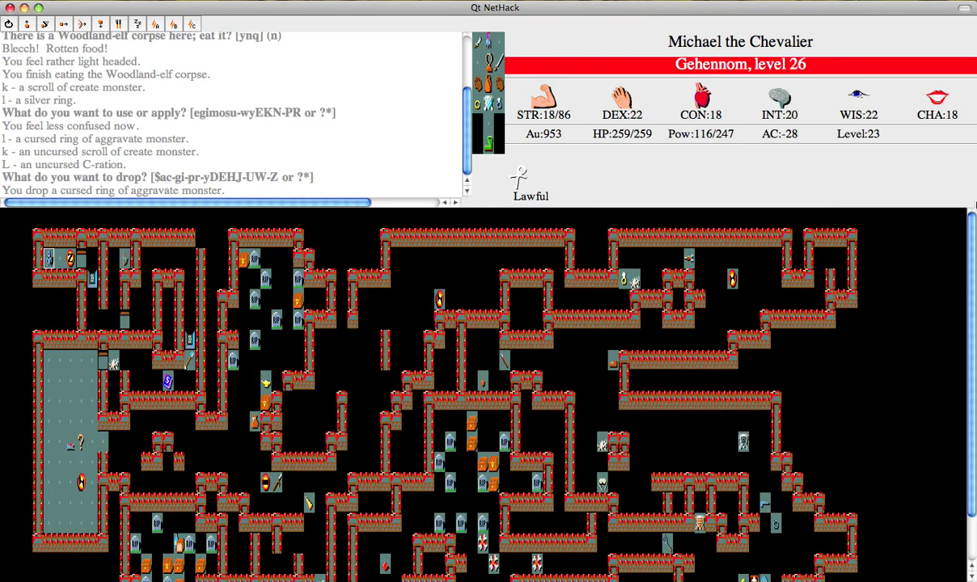
# Step: Walk right and down through the top-left rooms of level 26
pyautogui.press('l')
pyautogui.press('l')
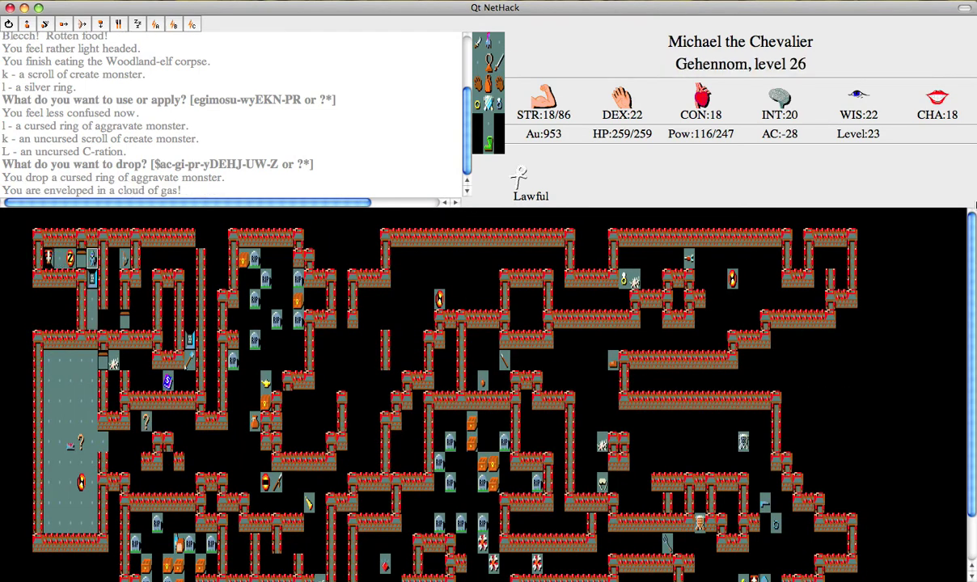
pyautogui.press('n')
pyautogui.press('j')
pyautogui.press('l')
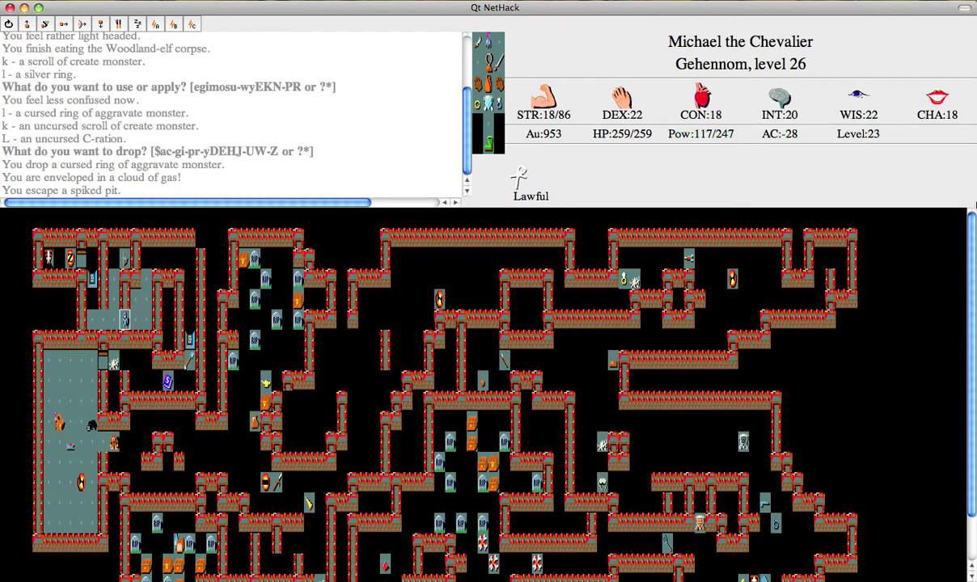
pyautogui.press('l')
pyautogui.press('k')
# Step: Invoke the Sceptre of Might with the #invoke extended command
pyautogui.press('#')
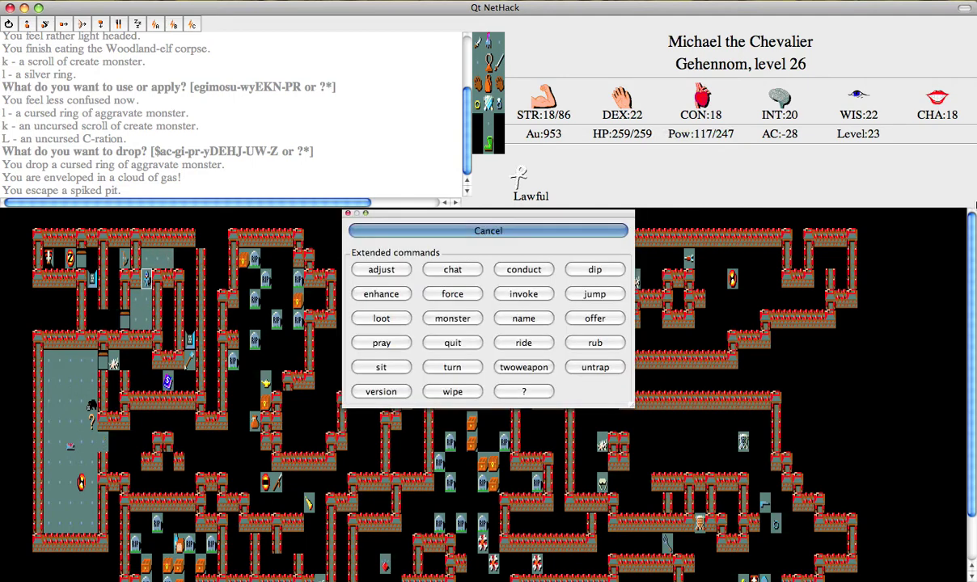
pyautogui.press('i')
pyautogui.press('?')
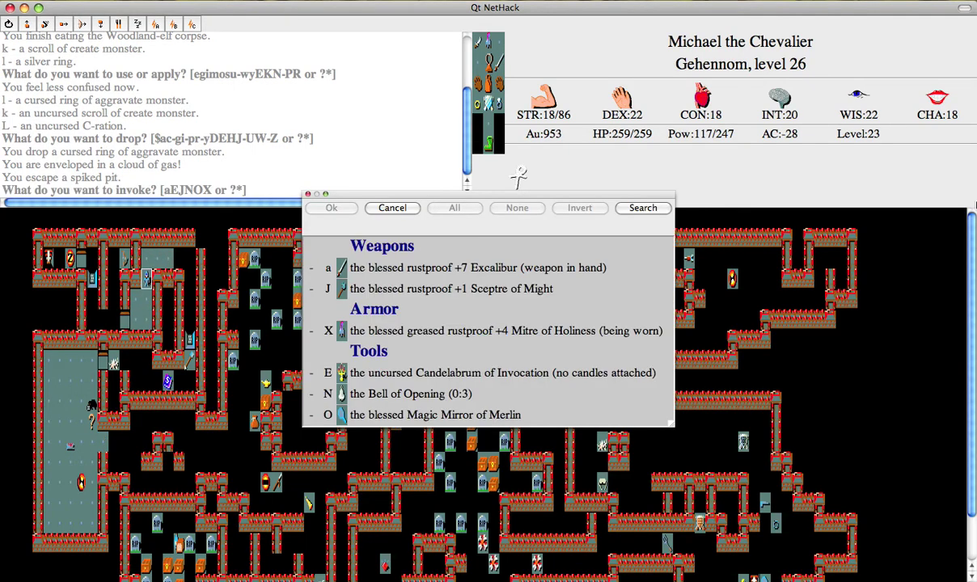
pyautogui.press('J')
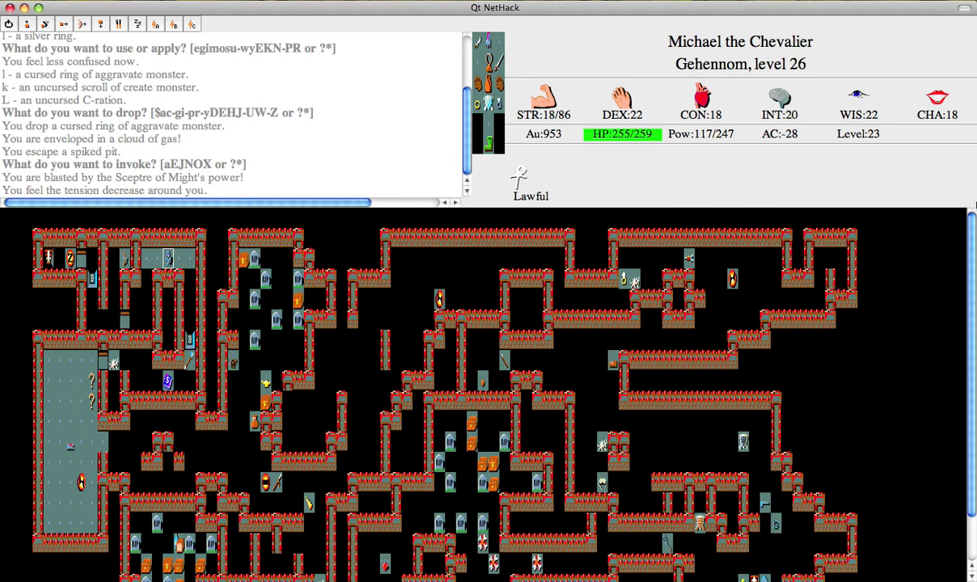
# Step: Move down past the spellbook, kill the ape, and enter the temple
pyautogui.press('j')
pyautogui.press('j')
pyautogui.press('j')
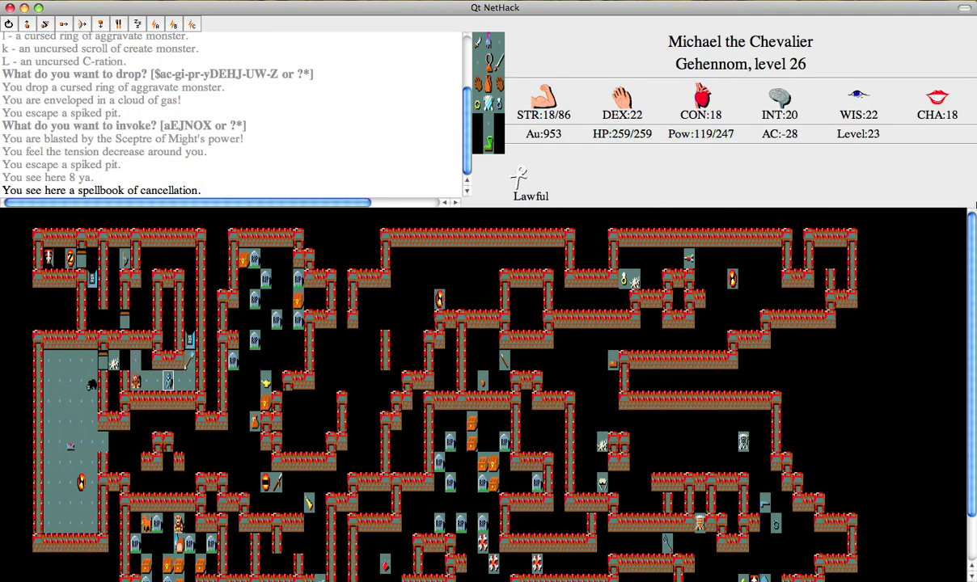
pyautogui.press('j')
pyautogui.press('h')
pyautogui.press('h')
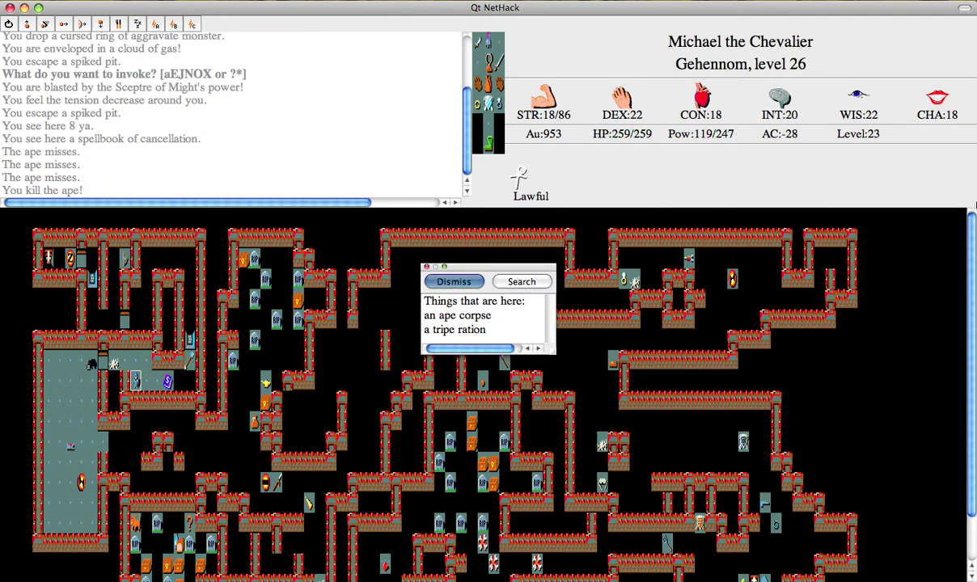
pyautogui.press('Return')
pyautogui.press('j')
pyautogui.press('j')
pyautogui.press('j')
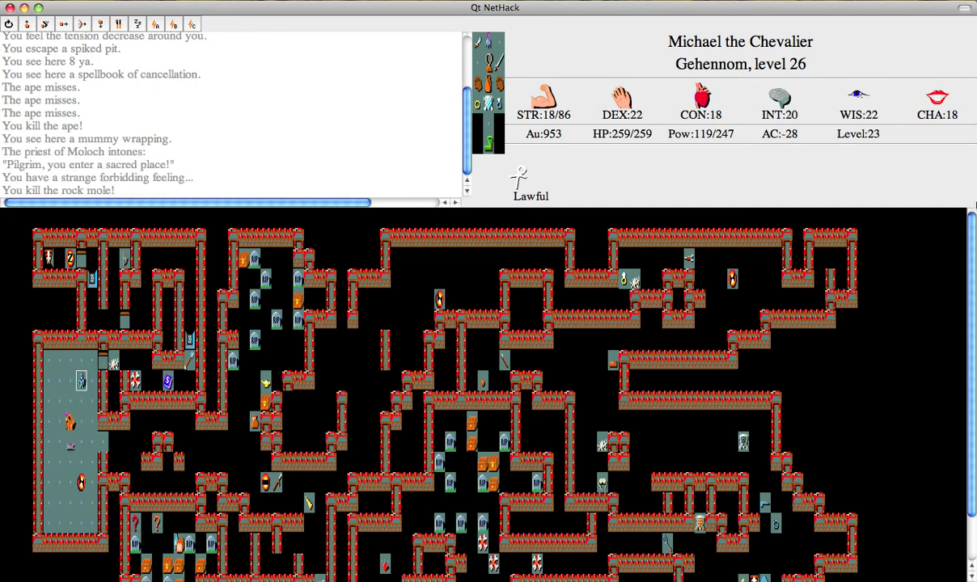
pyautogui.press('j')
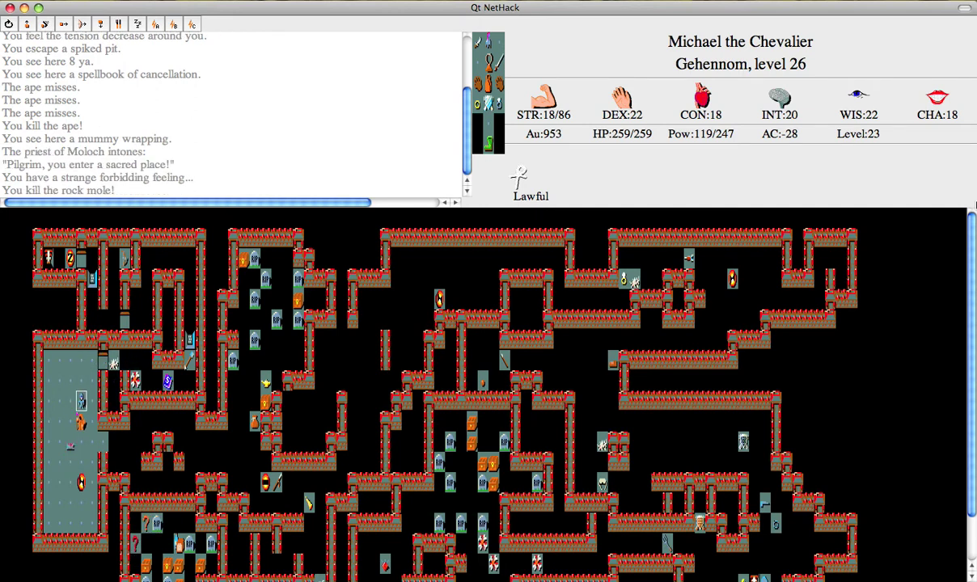
# Step: Apply the bag of holding and choose to take things out
pyautogui.press('a')
pyautogui.press('o')
pyautogui.press('a')
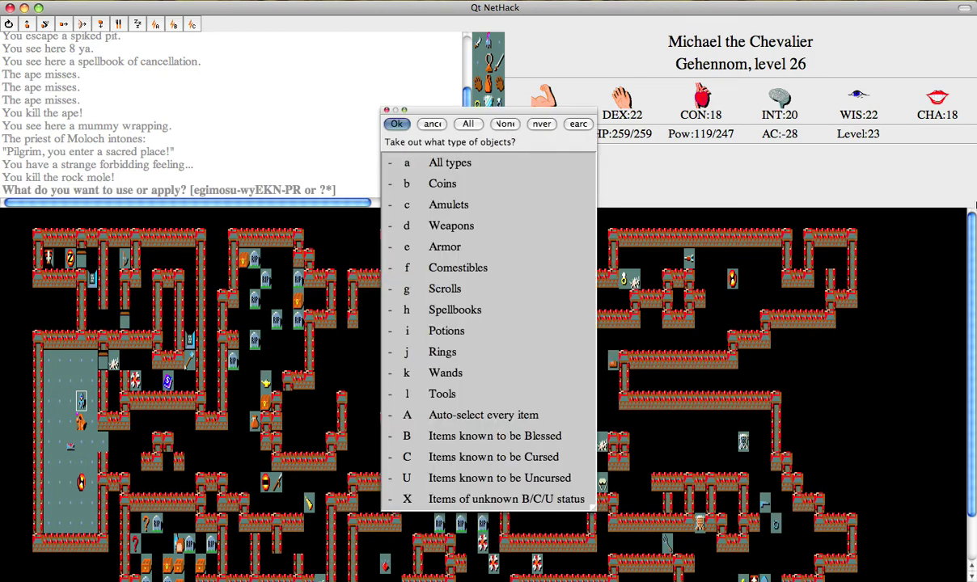
# Step: Remove the 23240 gold pieces from the bag of holding under the Coins category
pyautogui.press('b')
pyautogui.press('Return')
pyautogui.press('a')
pyautogui.press('Return')
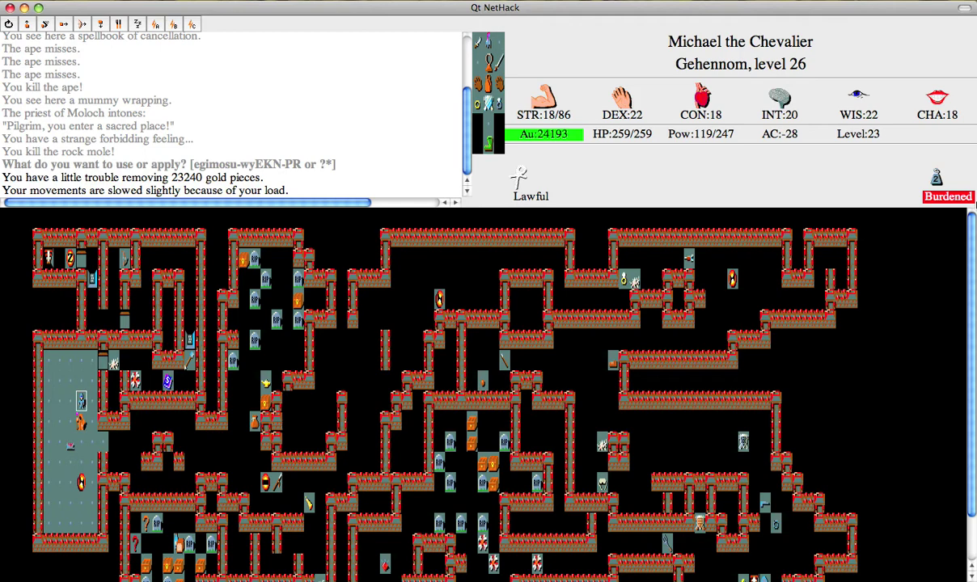
# Step: Chat with the priest of Moloch twice, offering him 9200 gold each time
pyautogui.press('b')
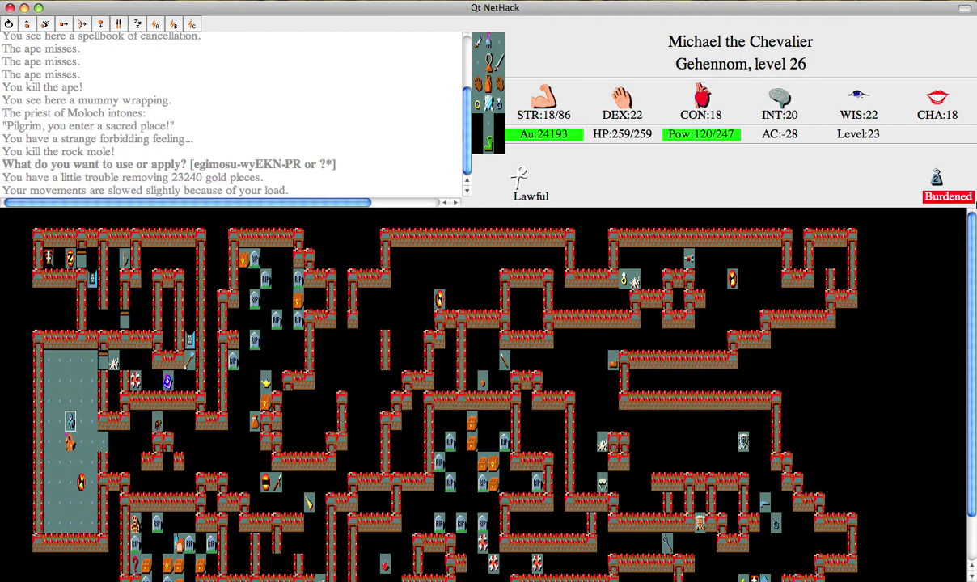
pyautogui.press('#')
pyautogui.write('chat')
pyautogui.press('Return')
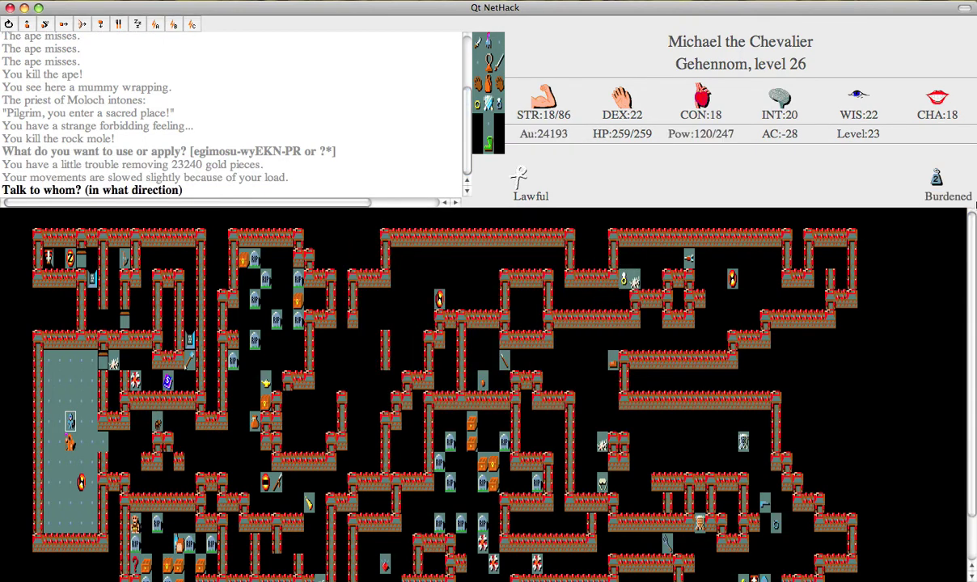
pyautogui.write('h9200')
pyautogui.press('Return')
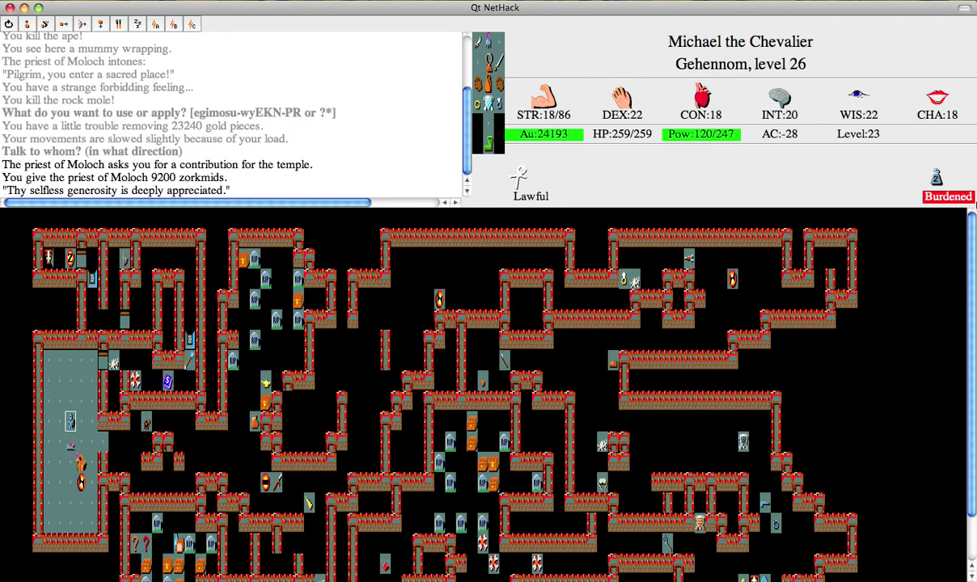
pyautogui.press('j')
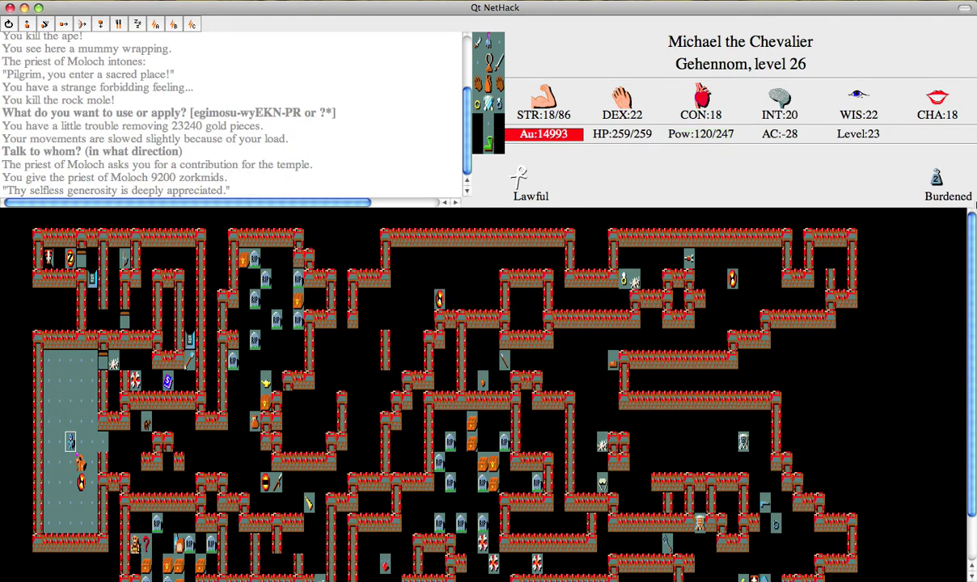
pyautogui.press('#')
pyautogui.write('chat')
pyautogui.press('Return')
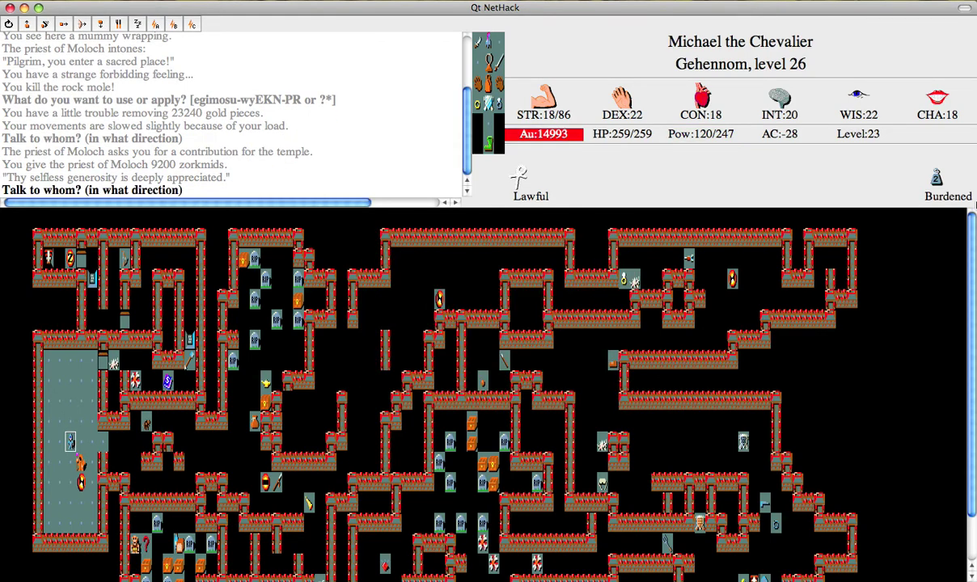
pyautogui.write('n9200')
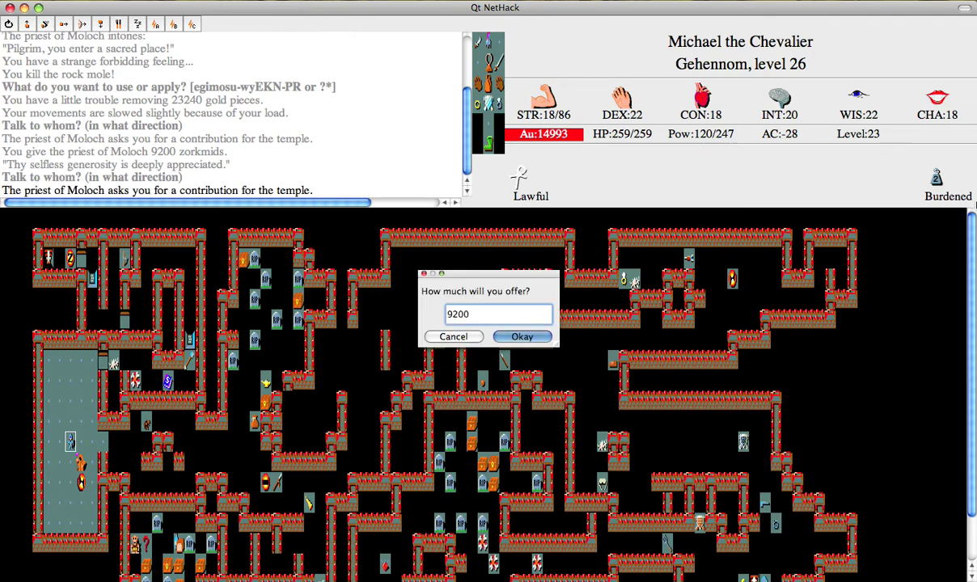
pyautogui.press('Return')
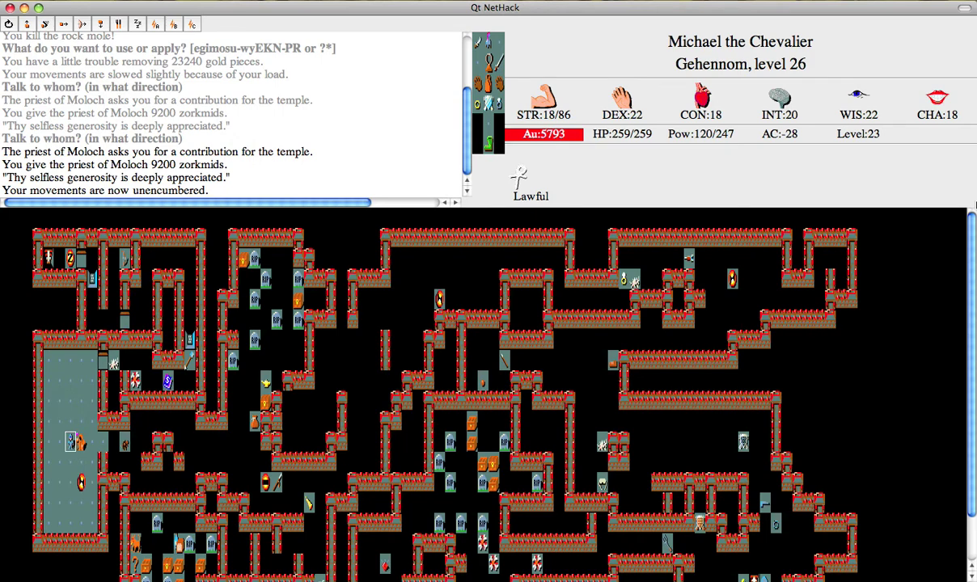
# Step: Kill the giant ant and put the 5793 gold pieces into the bag of holding
pyautogui.press('k')
pyautogui.press('k')
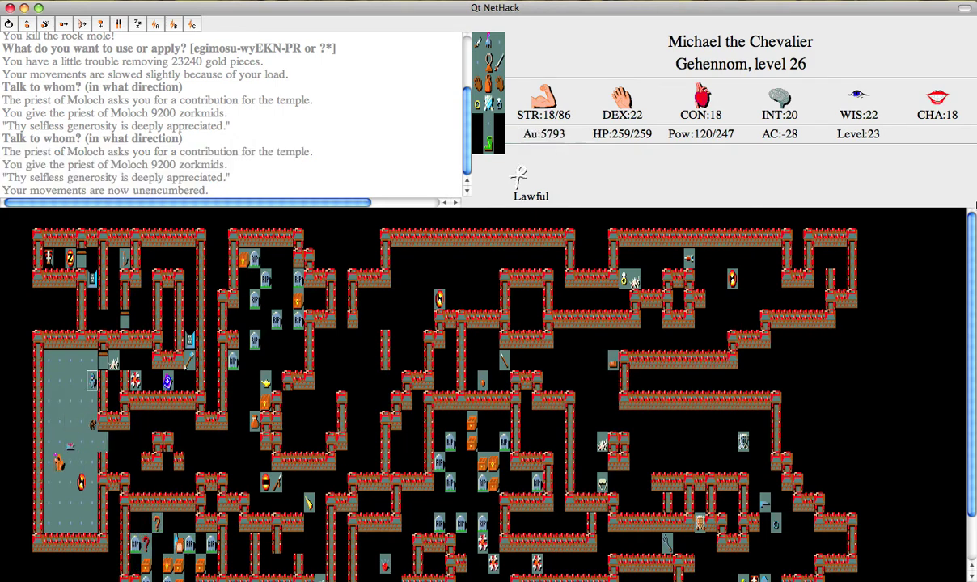
pyautogui.press('u')
pyautogui.press('a')
pyautogui.press('m')
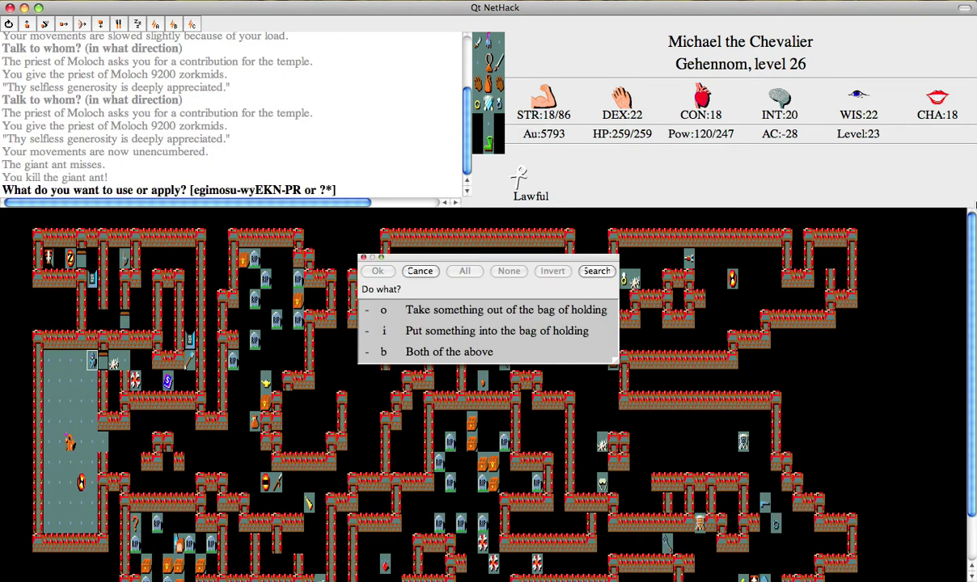
pyautogui.press('i')
pyautogui.press('b')
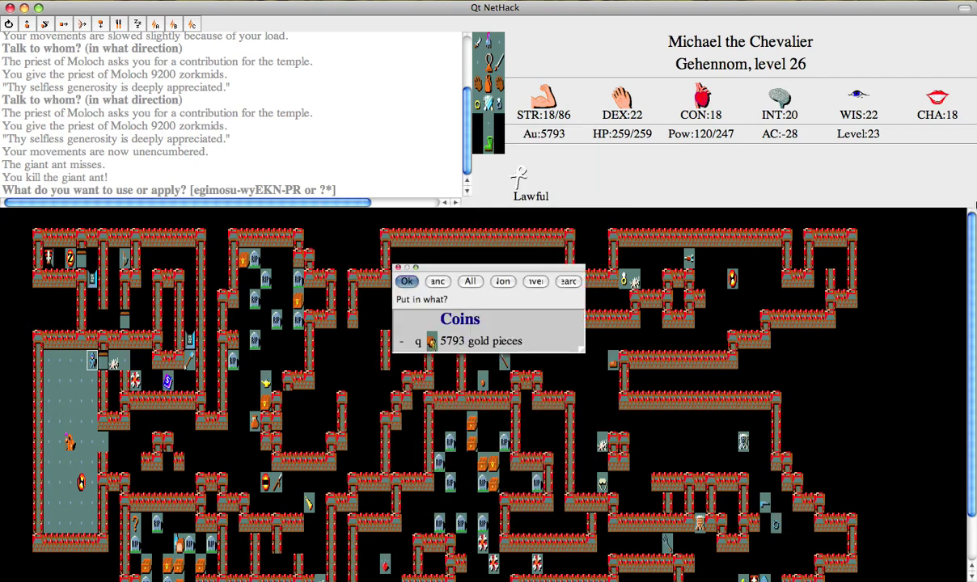
pyautogui.press('Return')
# Step: Walk out of the temple onto the spellbook and eat a food item
pyautogui.press('n')
pyautogui.press('l')
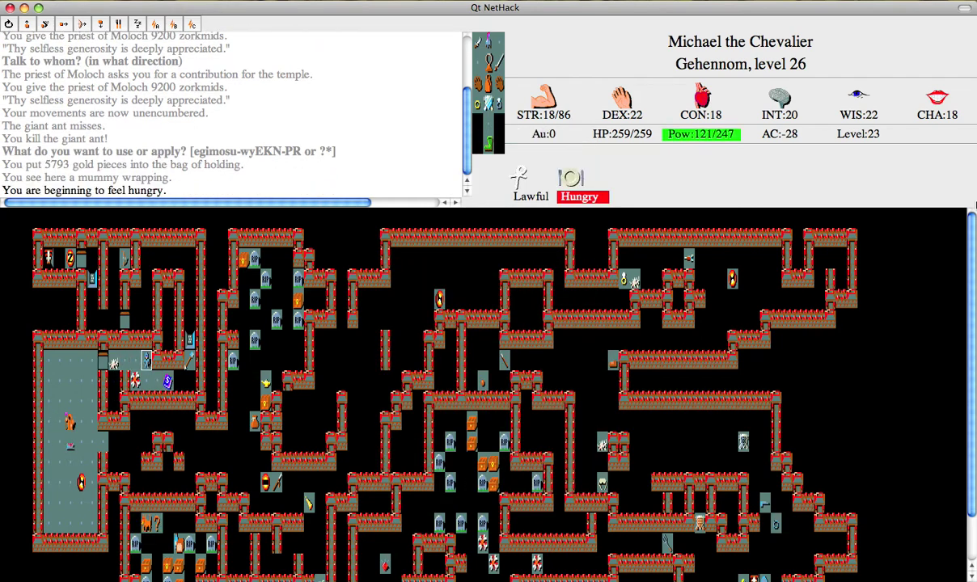
pyautogui.press('L')
pyautogui.press('e')
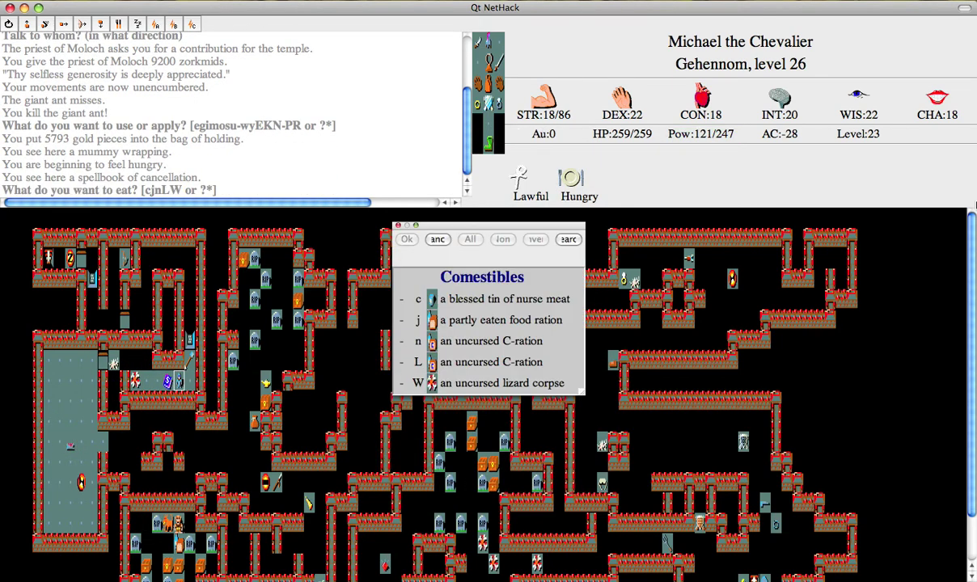
pyautogui.press('j')
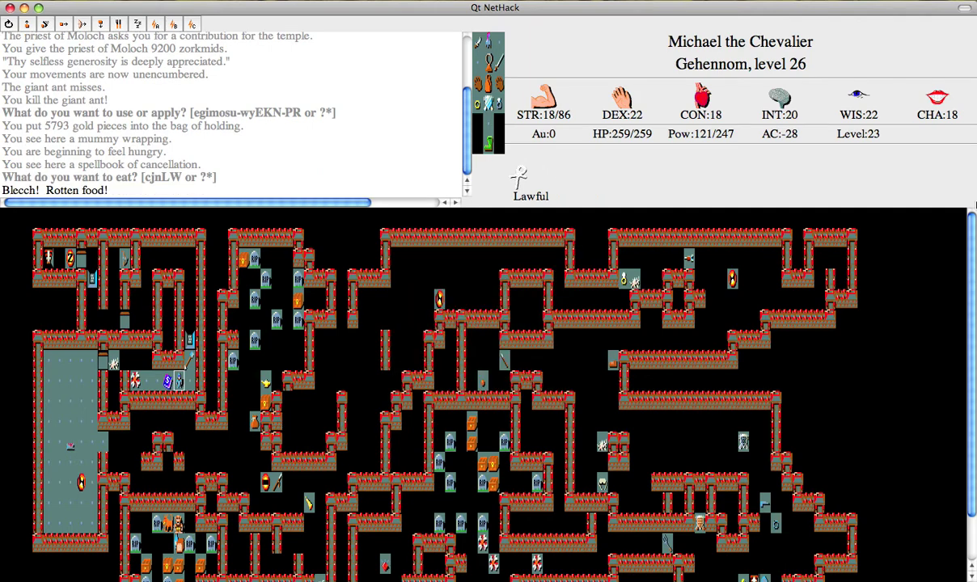
# Step: Follow the corridor up and left to the stairs and descend to Gehennom level 27
pyautogui.press('u')
pyautogui.press('u')
pyautogui.press('k')
pyautogui.press('k')
pyautogui.press('k')
pyautogui.press('k')
pyautogui.press('k')
pyautogui.press('k')
pyautogui.press('k')
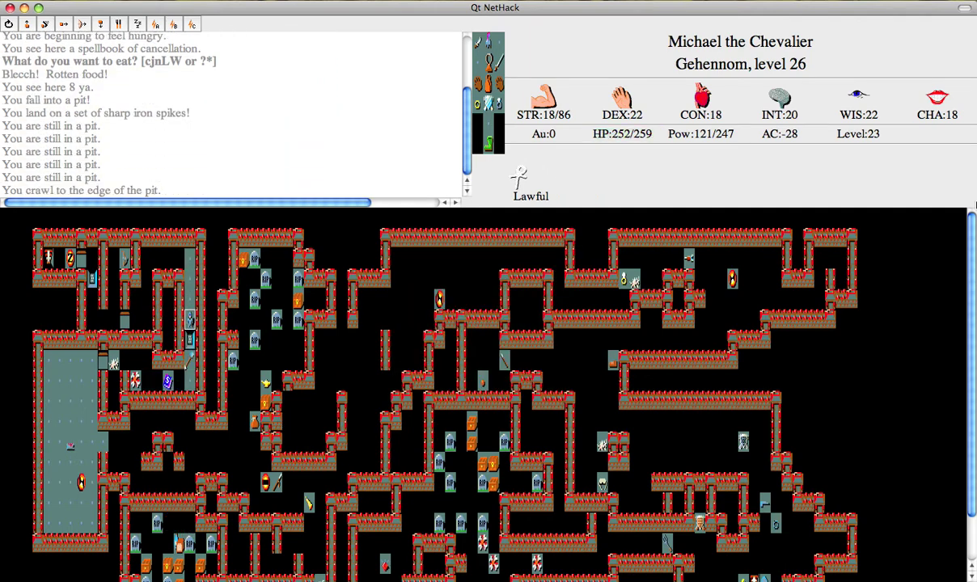
pyautogui.press('y')
pyautogui.press('h')
pyautogui.press('h')
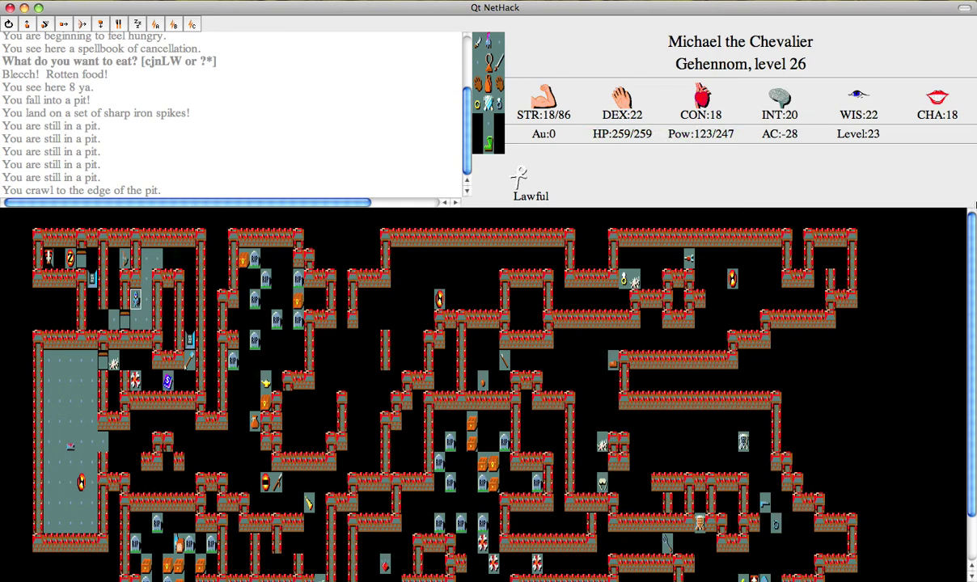
pyautogui.press('h')
pyautogui.press('h')
pyautogui.press('y')
pyautogui.press('k')
pyautogui.press('k')
pyautogui.press('k')
pyautogui.press('k')
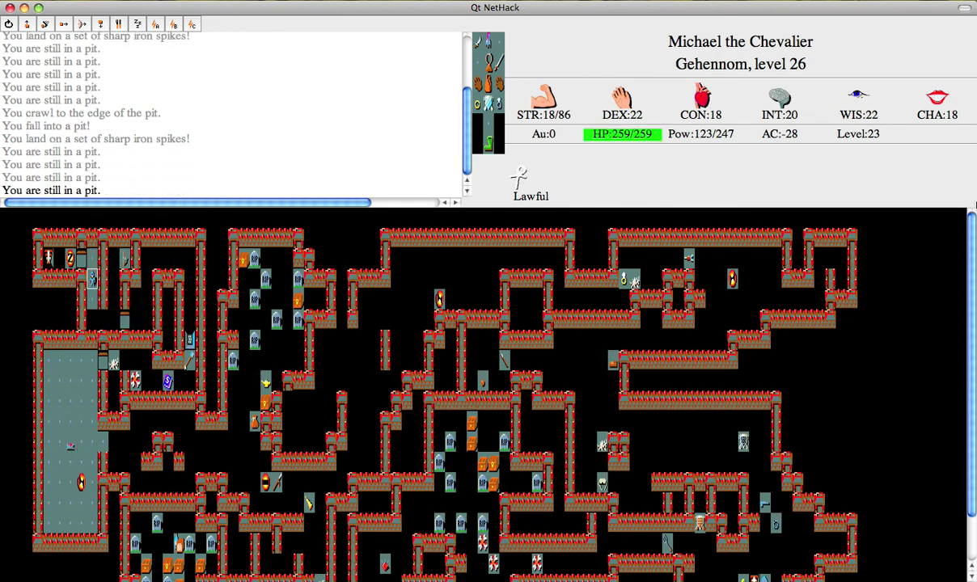
pyautogui.press('h')
pyautogui.press('h')
pyautogui.press('h')
pyautogui.press('h')
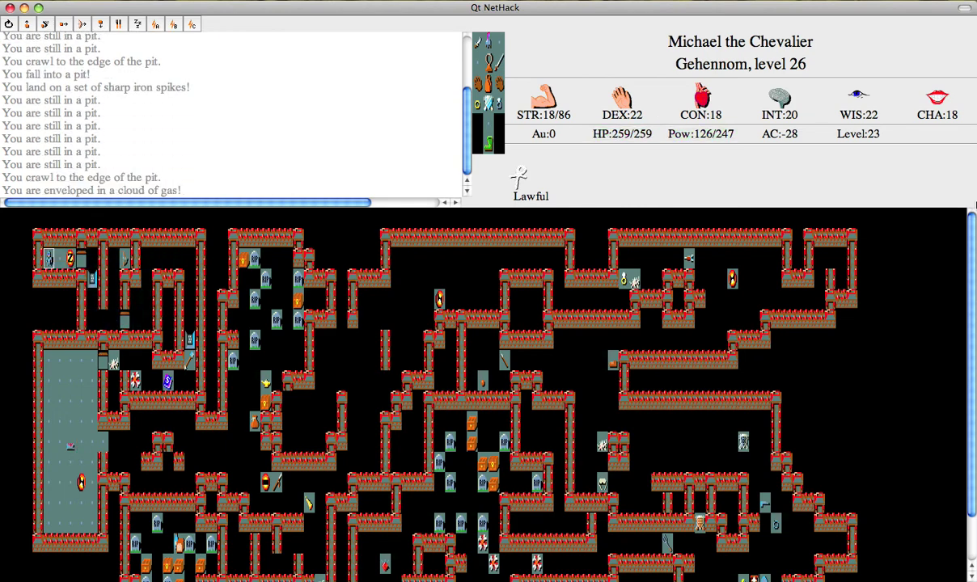
pyautogui.press('>')
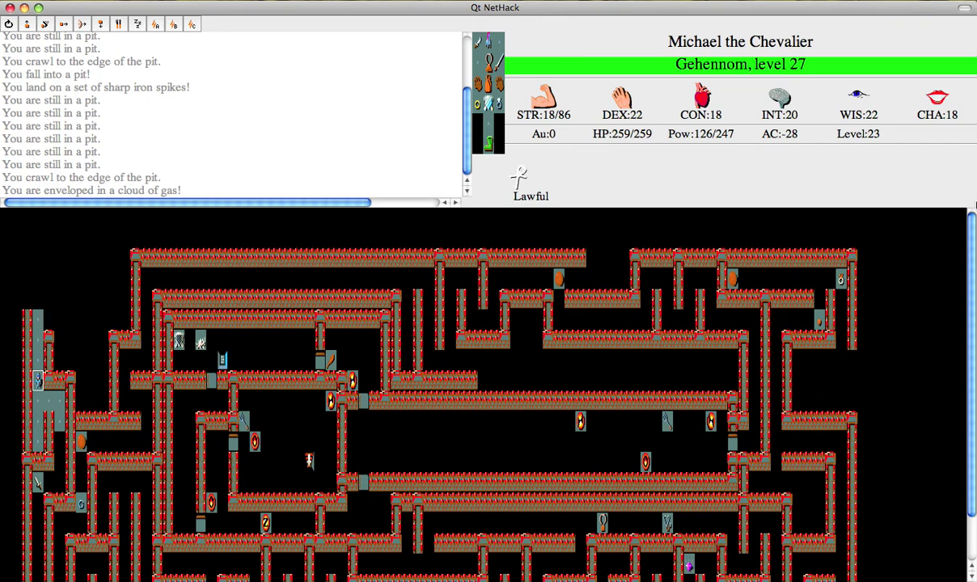
# Step: Put on and remove the towel, then climb back up to level 26
pyautogui.press('P')
pyautogui.press('S')
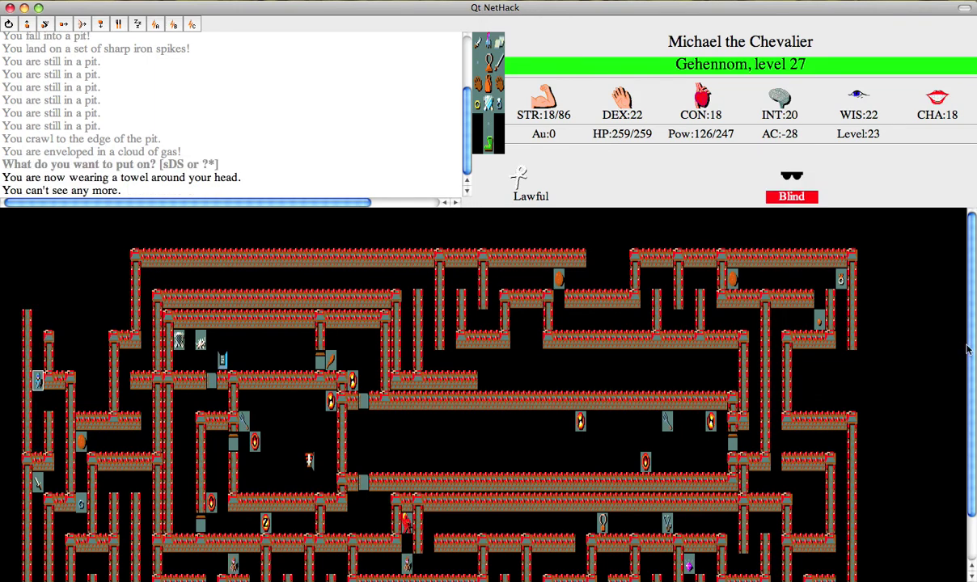
pyautogui.scroll(-3, 969, 350)
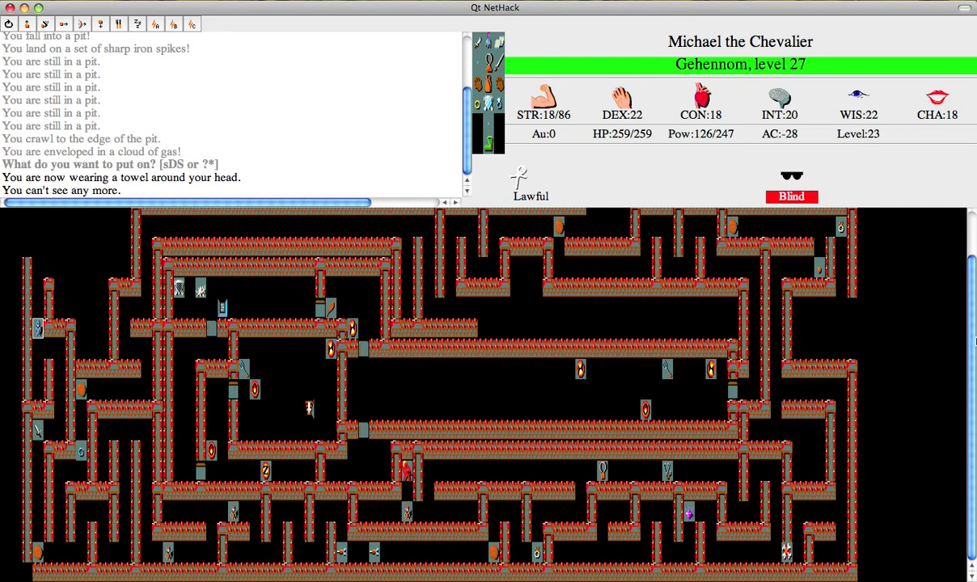
pyautogui.press('R')
pyautogui.press('s')
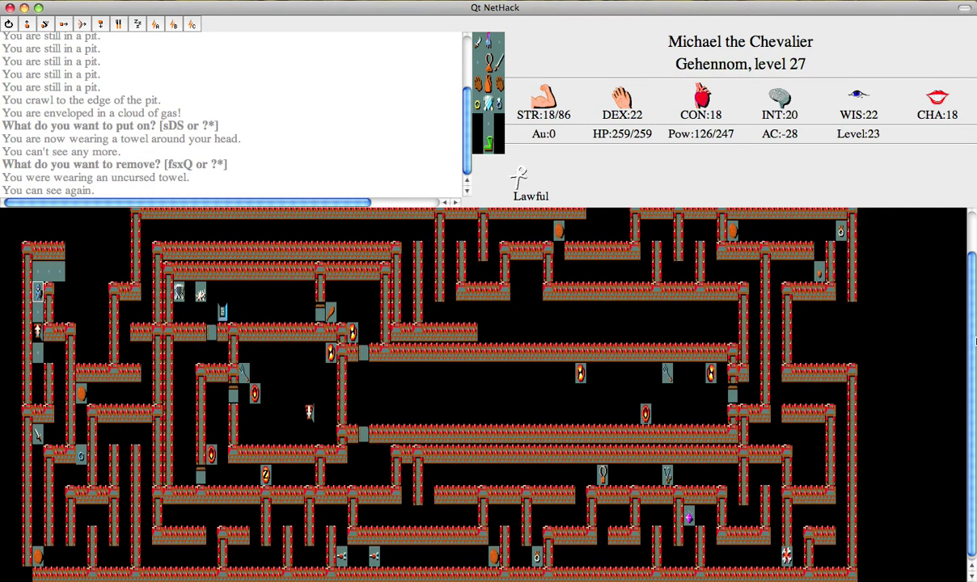
pyautogui.scroll(2, 971, 344)
pyautogui.press('j')
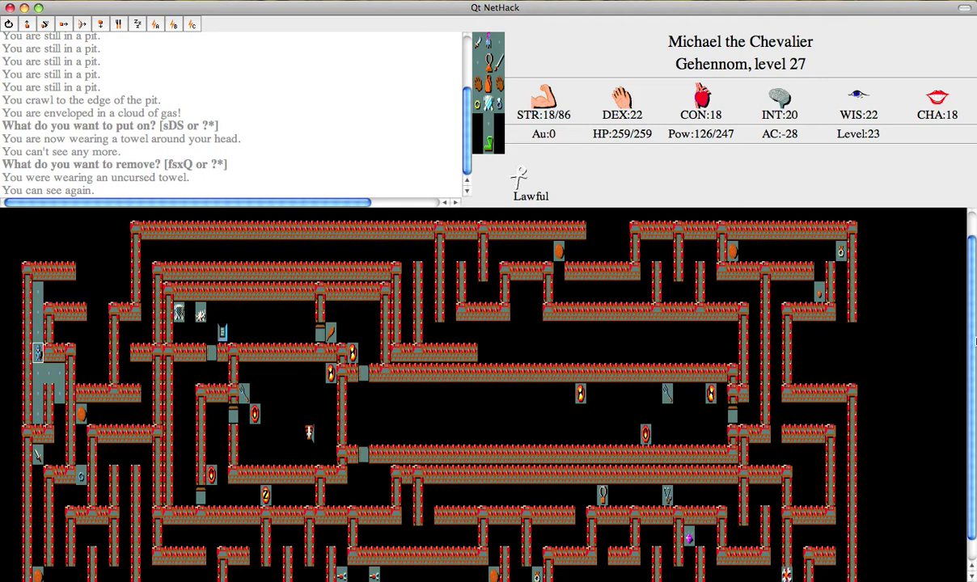
pyautogui.press('less')
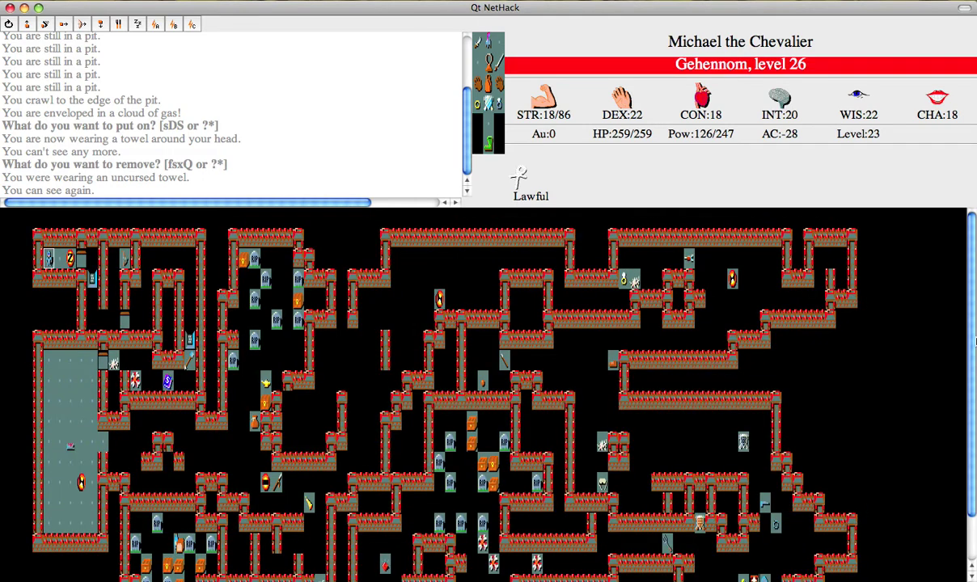
# Step: Crawl out of the spiked pit and walk right onto the spellbook square
pyautogui.press('l')
pyautogui.press('h')
pyautogui.press('l')
pyautogui.press('l')
pyautogui.press('l')
pyautogui.hotkey('ctrl', 't')
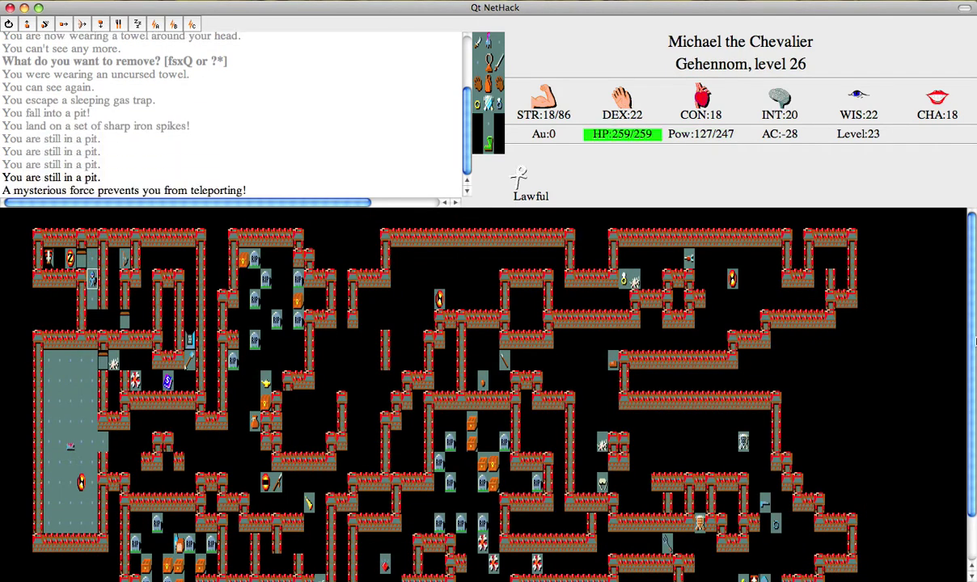
pyautogui.press('u')
pyautogui.press('u')
pyautogui.press('l')
pyautogui.press('l')
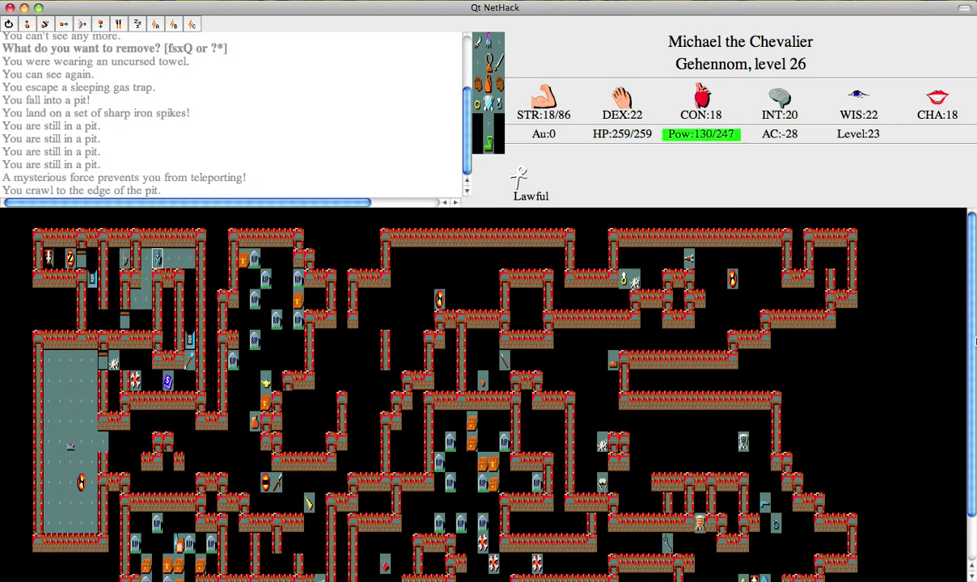
pyautogui.press('l')
pyautogui.press('l')
pyautogui.press('l')
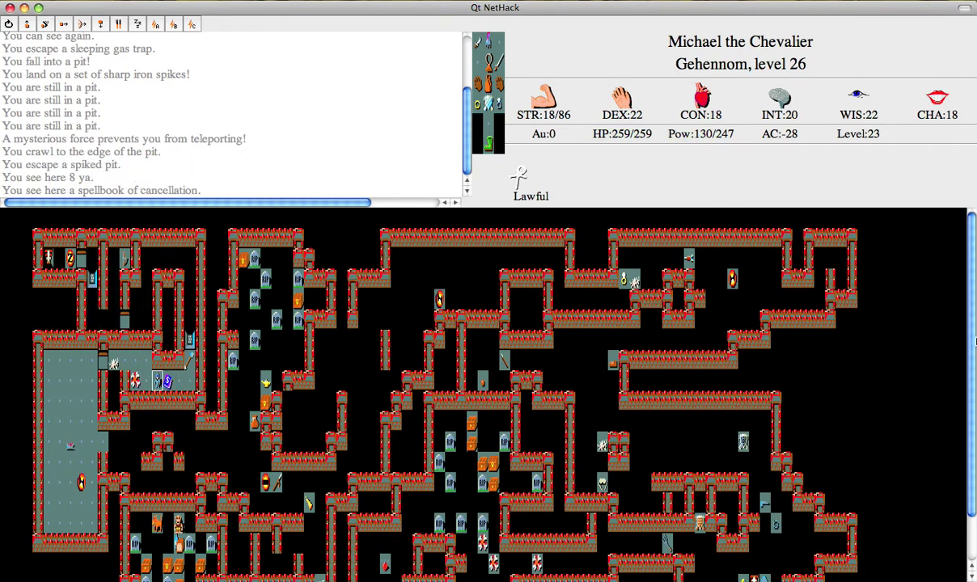
# Step: Walk right through the temple rooms and bring up the known spells list
pyautogui.press('l')
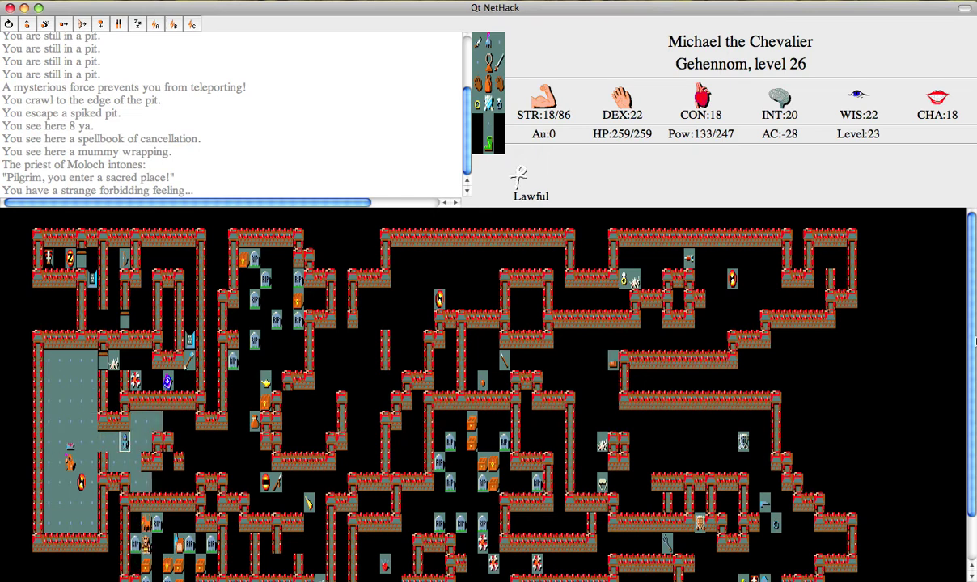
pyautogui.press('n')
pyautogui.press('l')
pyautogui.press('l')
pyautogui.press('l')
pyautogui.press('l')
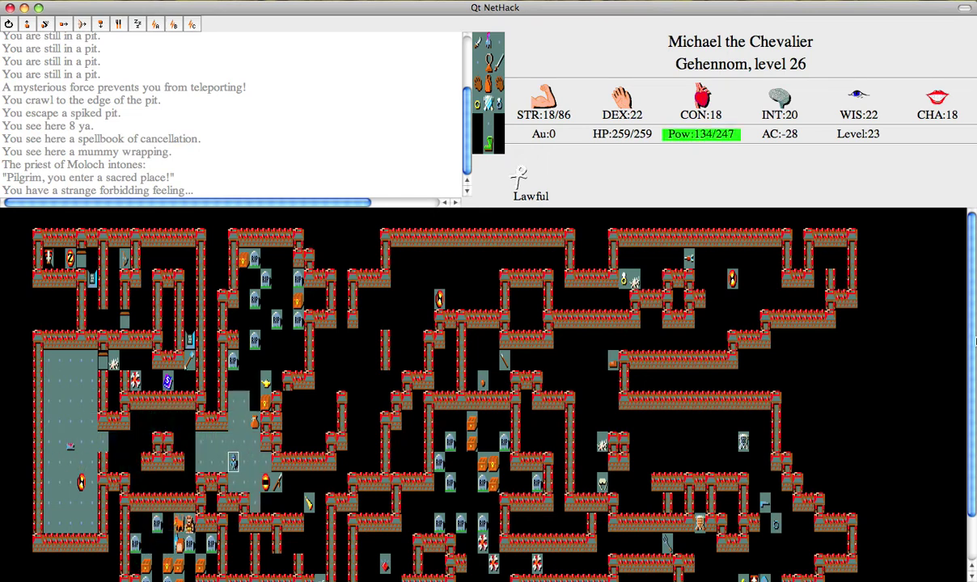
pyautogui.press('l')
pyautogui.press('l')
pyautogui.press('l')
pyautogui.press('l')
pyautogui.press('n')
pyautogui.press('l')
pyautogui.press('l')
pyautogui.press('l')
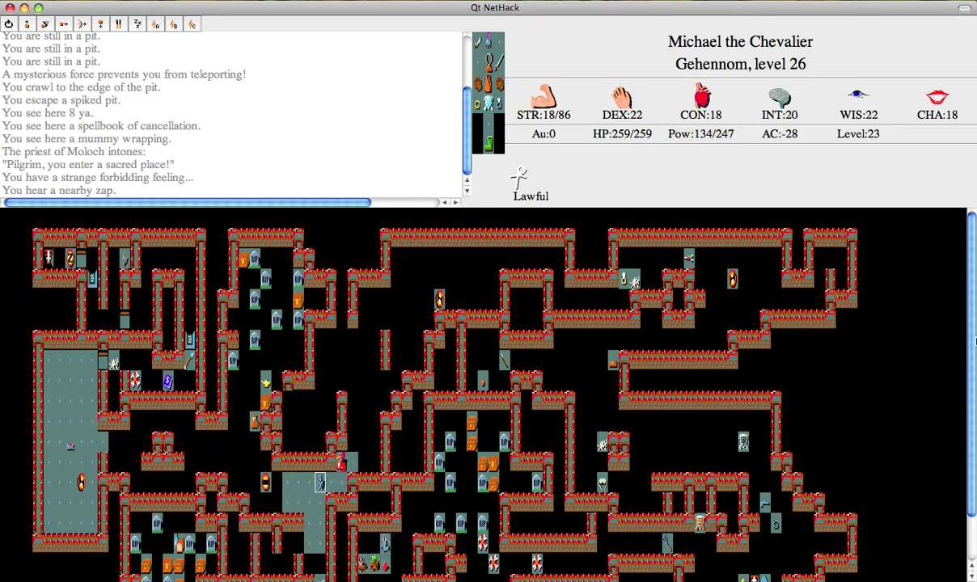
pyautogui.press('Z')
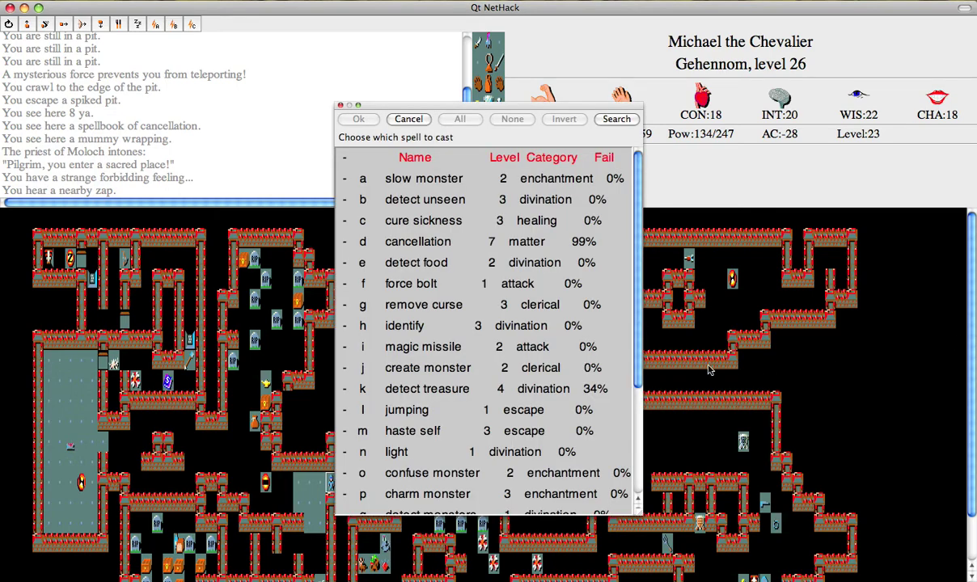
pyautogui.moveTo(639, 326); pyautogui.dragTo(645, 411)
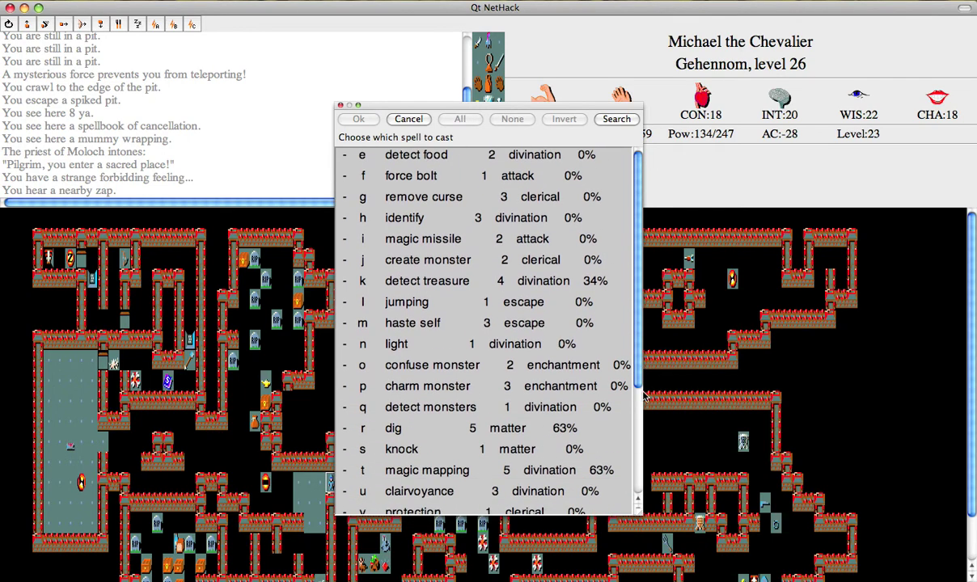
# Step: Cast the chosen spell and stethoscope the red dragon (level 17, 113 HP), then run left
pyautogui.press('u')
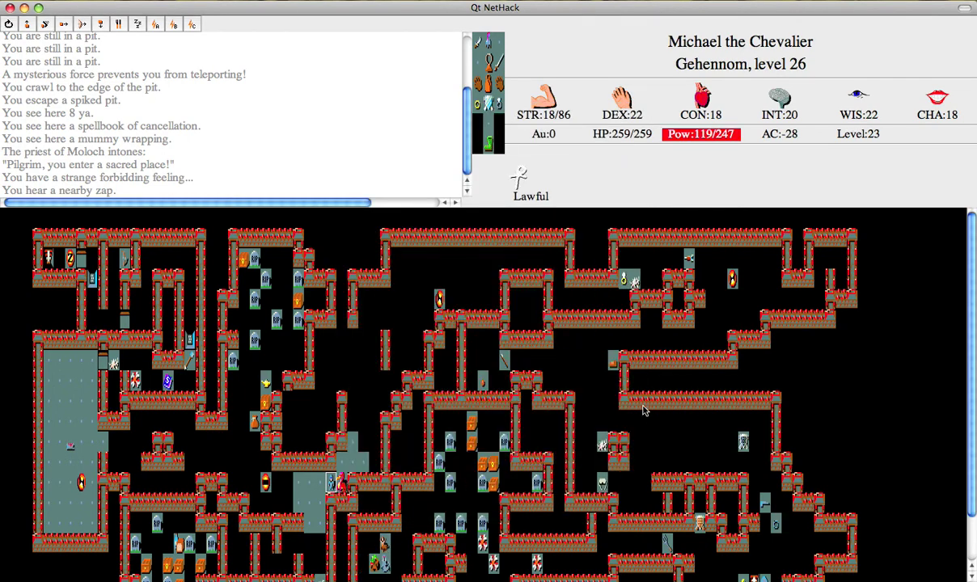
pyautogui.press('a')
pyautogui.press('s')
pyautogui.press('l')
pyautogui.press('H')
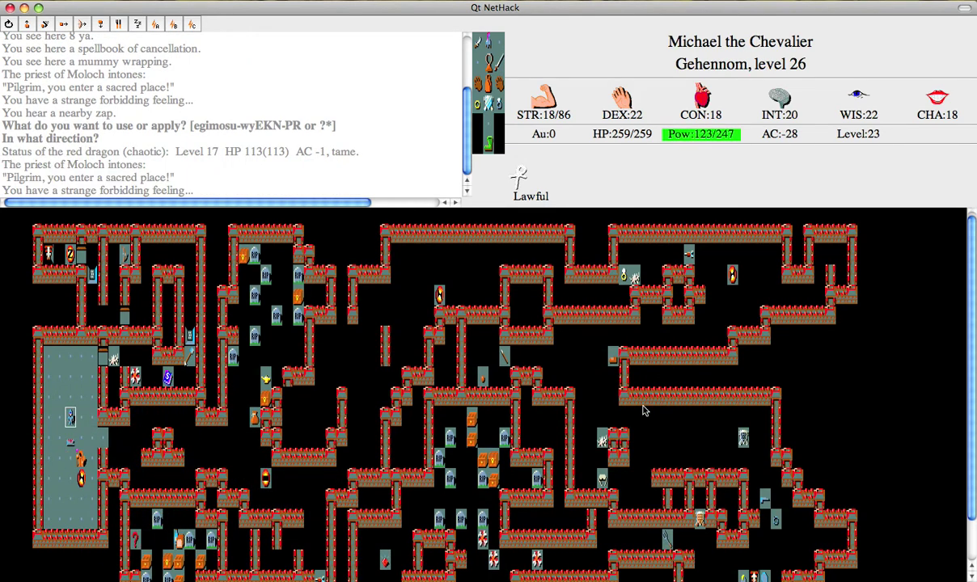
# Step: Step left, put the towel over the head, and blow the whistle
pyautogui.press('h')
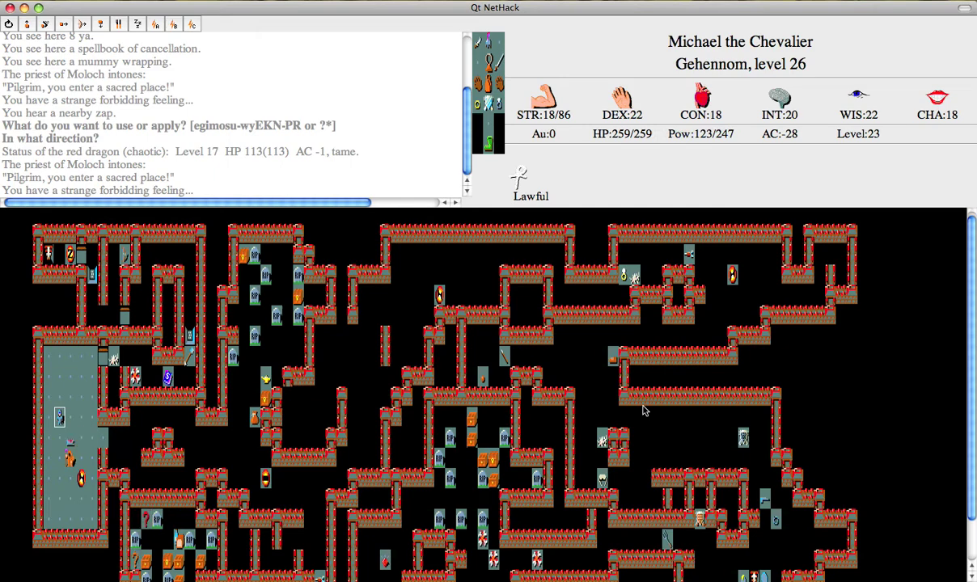
pyautogui.press('P')
pyautogui.press('s')
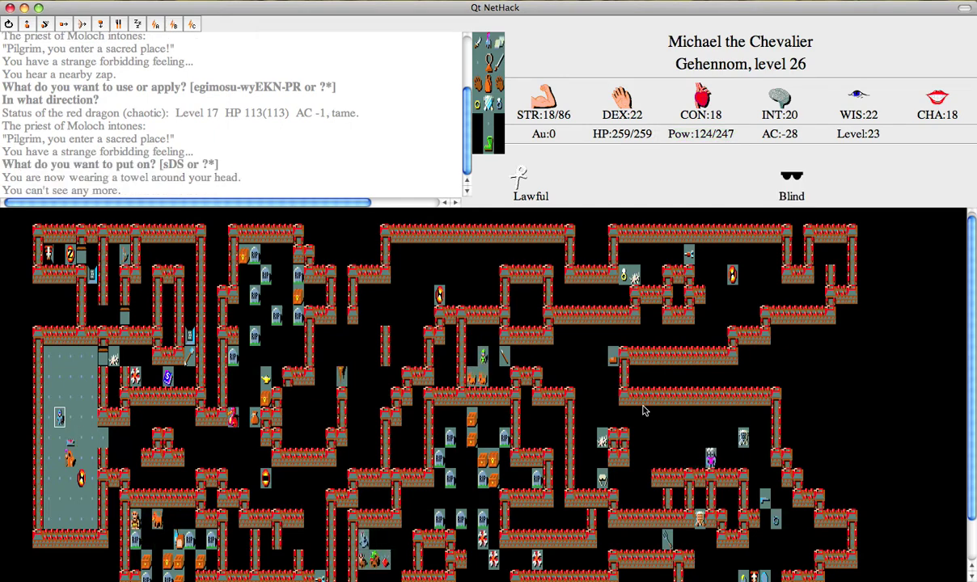
pyautogui.press('s')
pyautogui.press('a')
pyautogui.press('w')
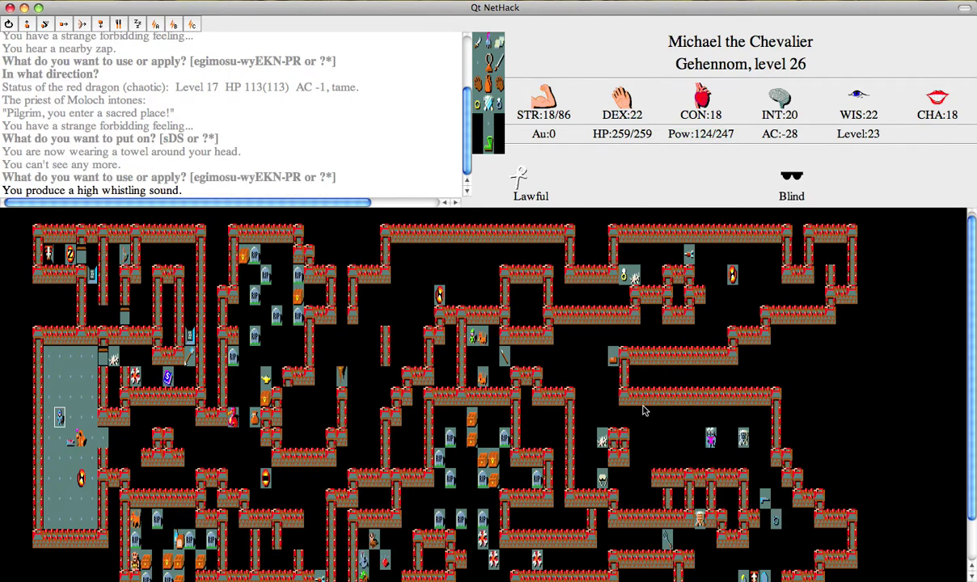
# Step: Wait several turns, then take off the towel to see again
pyautogui.press('s')
pyautogui.press('s')
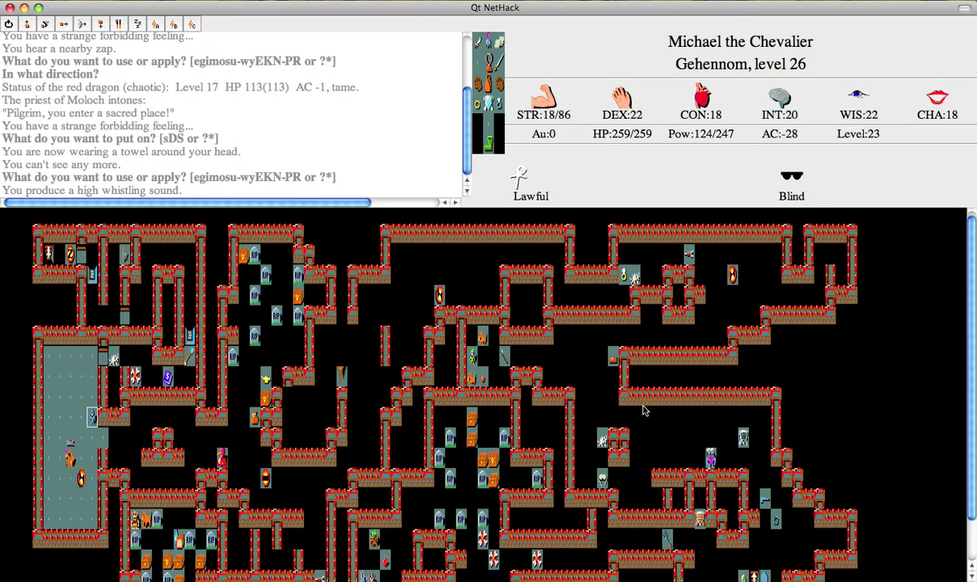
pyautogui.press('s')
pyautogui.press('s')
pyautogui.press('s')
pyautogui.press('s')
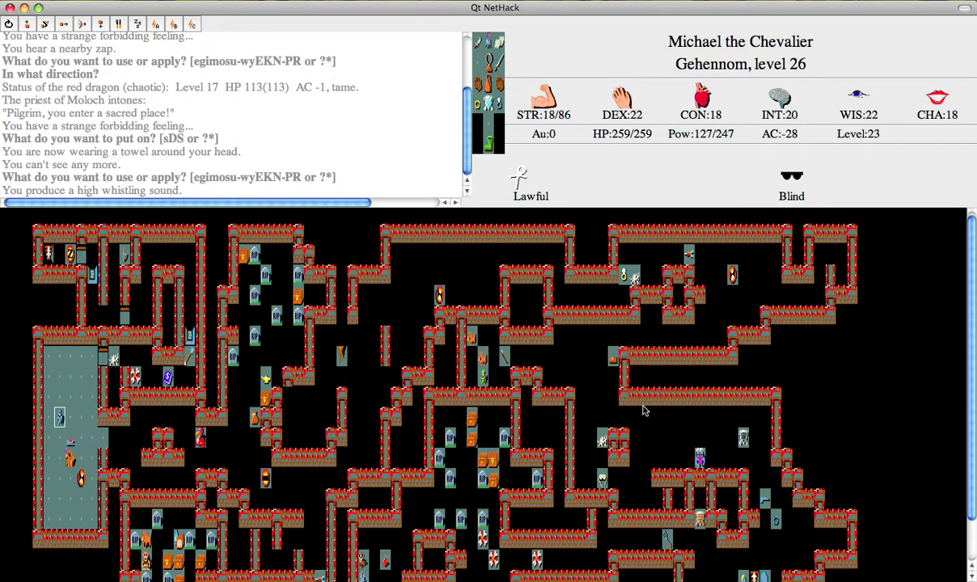
pyautogui.press('s')
pyautogui.press('s')
pyautogui.press('s')
pyautogui.press('s')
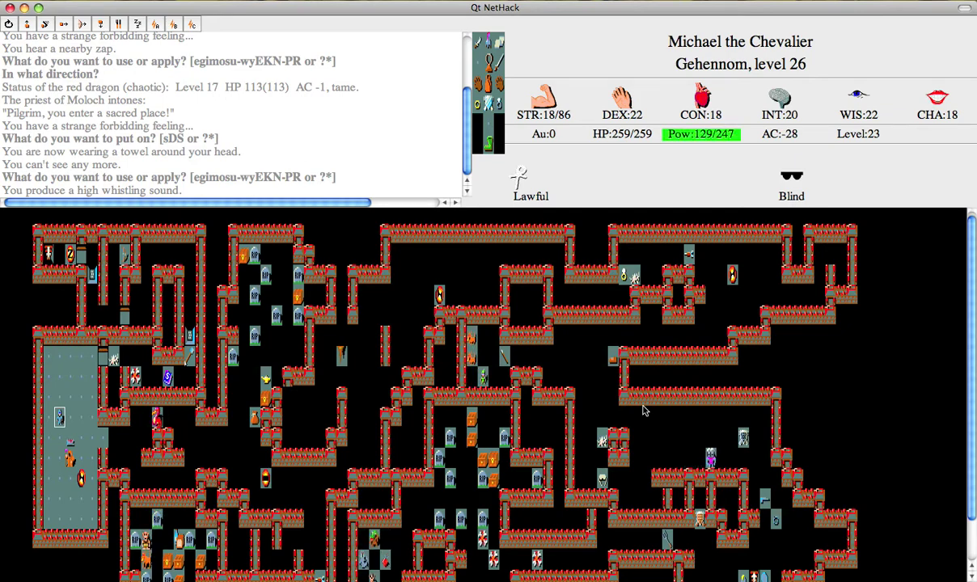
pyautogui.press('s')
pyautogui.press('s')
pyautogui.press('s')
pyautogui.press('s')
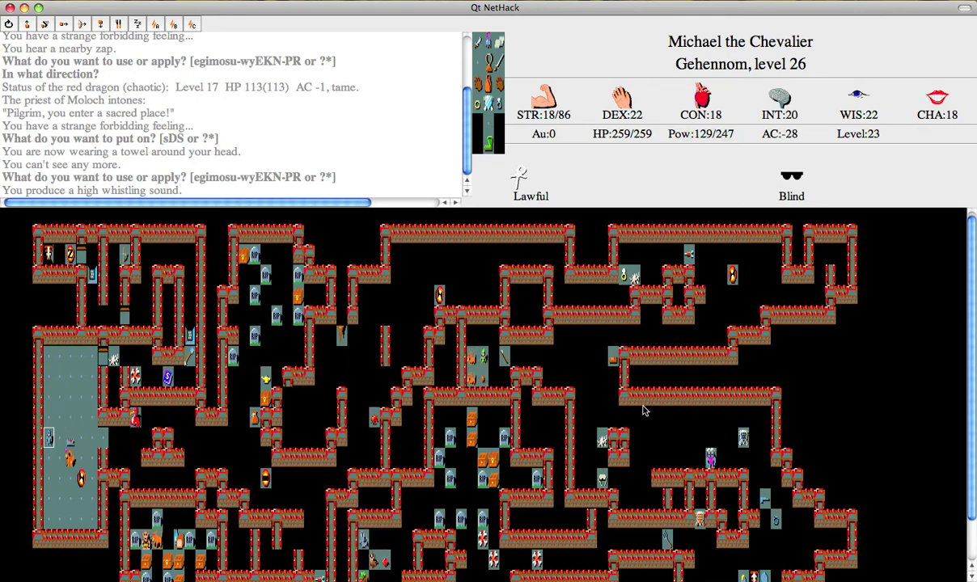
pyautogui.press('s')
pyautogui.press('s')
pyautogui.press('s')
pyautogui.press('s')
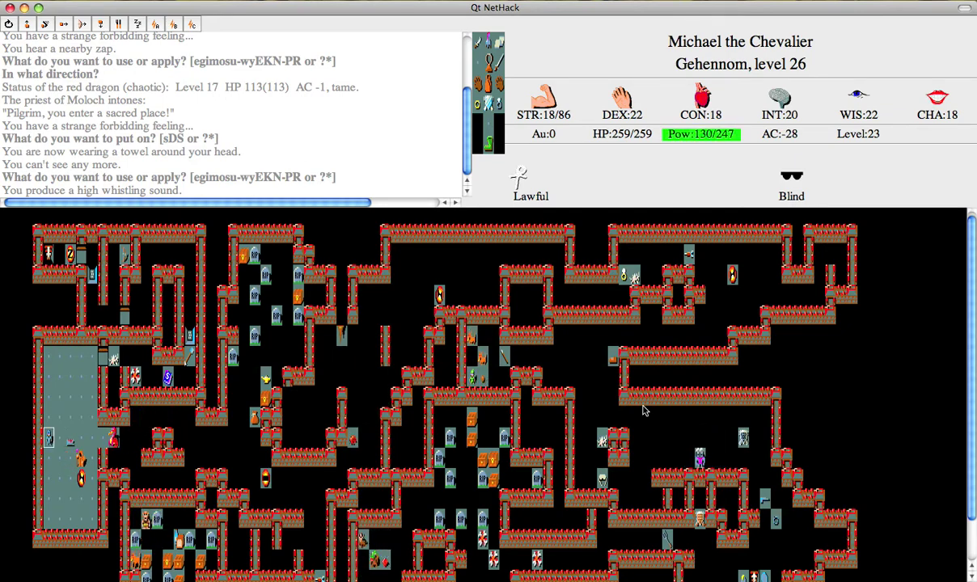
pyautogui.press('s')
pyautogui.press('R')
pyautogui.press('s')
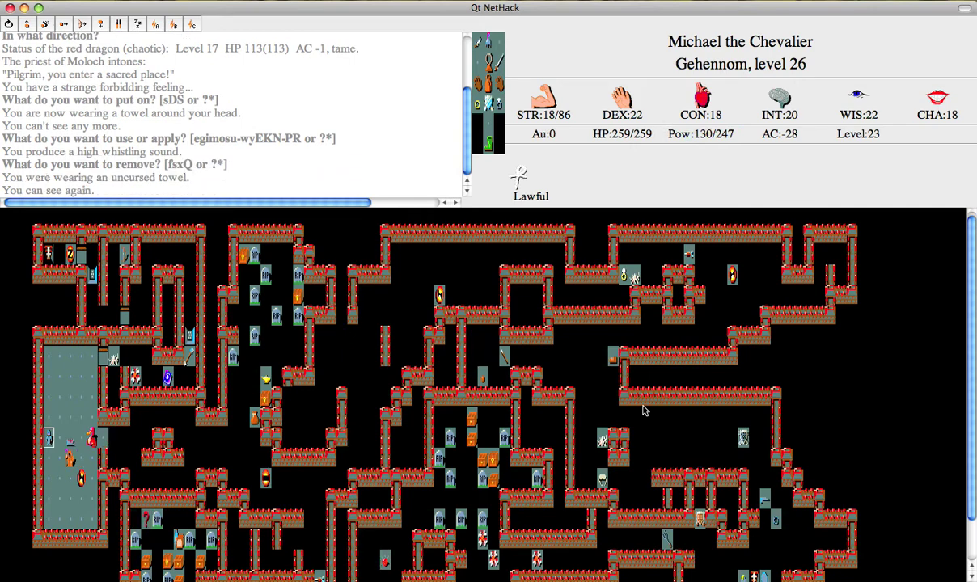
# Step: Walk around the temple and blow the whistle again to call the dragon
pyautogui.press('l')
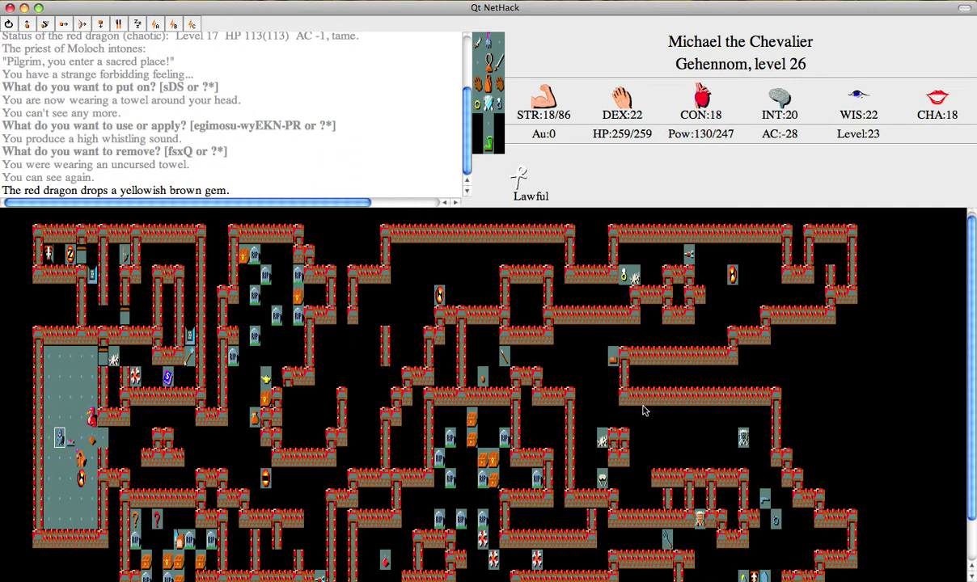
pyautogui.press('s')
pyautogui.press('j')
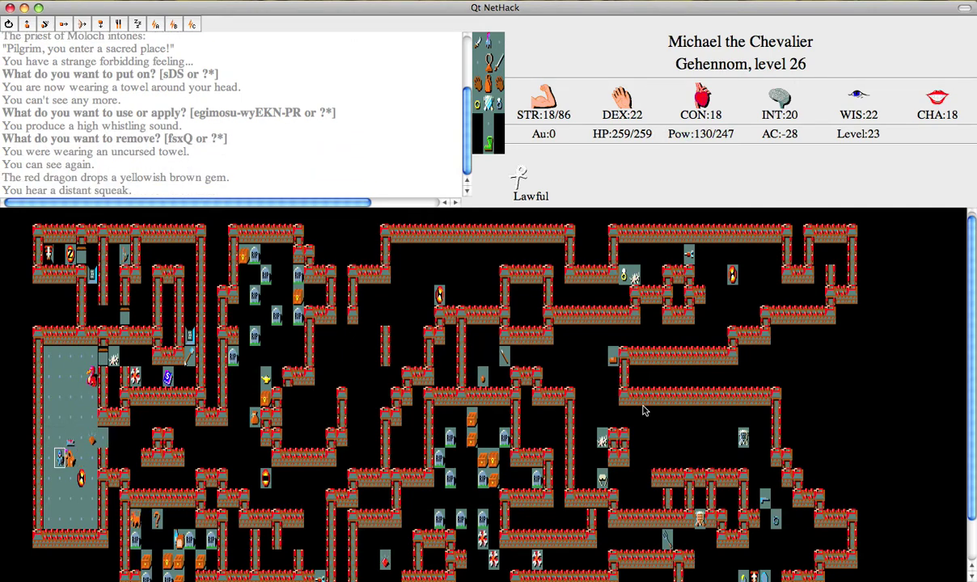
pyautogui.press('u')
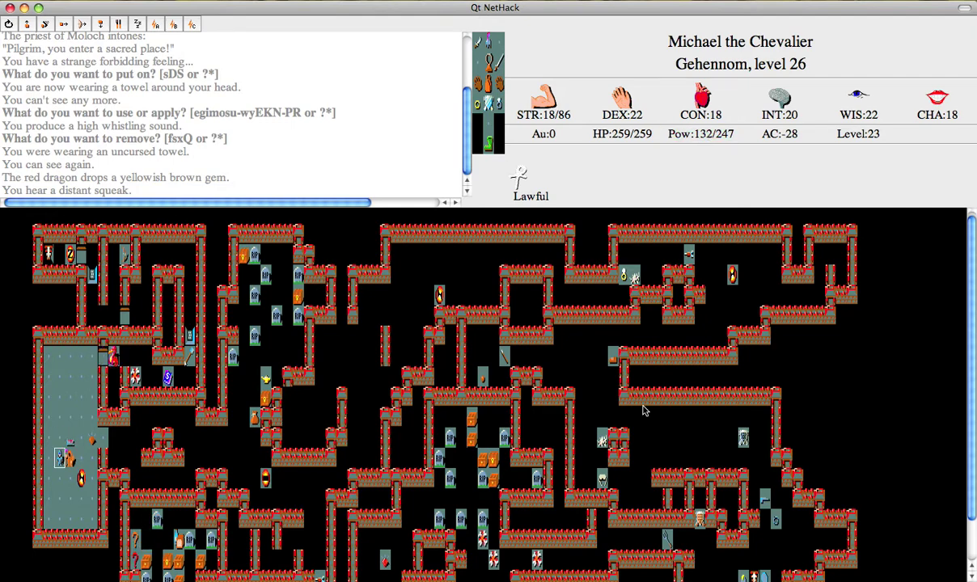
pyautogui.press('k')
pyautogui.press('a')
pyautogui.press('w')
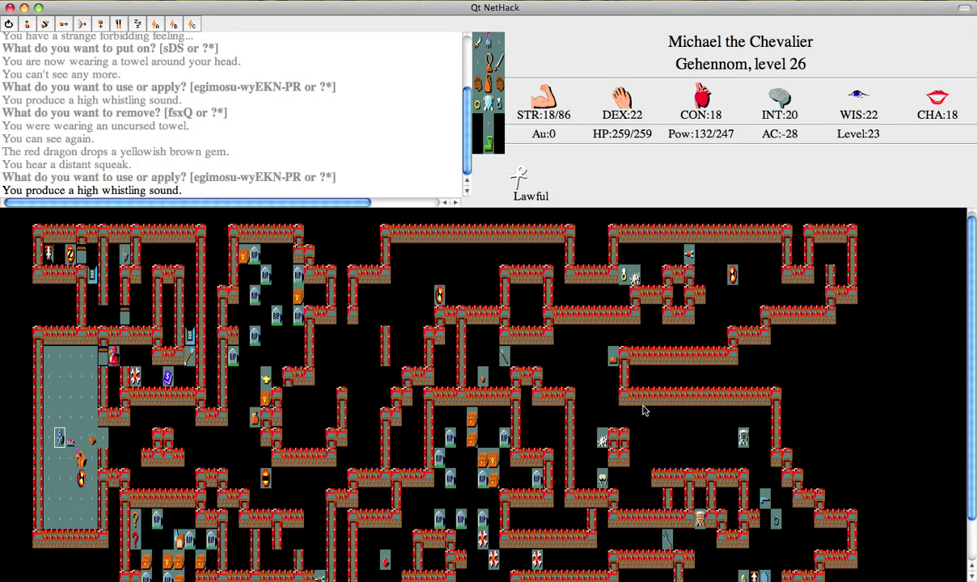
# Step: Move up and check the priest of Moloch with the stethoscope
pyautogui.press('k')
pyautogui.press('k')
pyautogui.press('a')
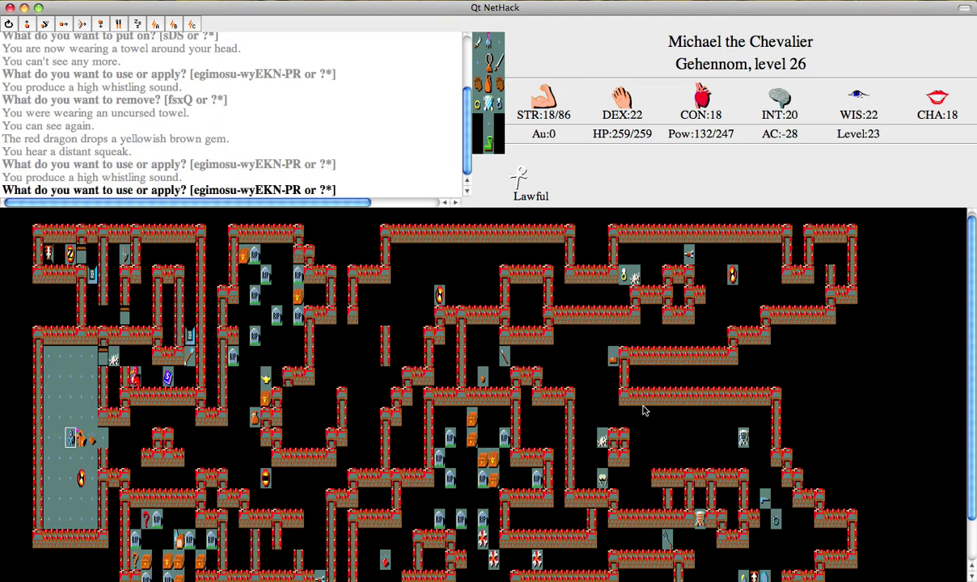
pyautogui.press('s')
pyautogui.press('l')
# Step: Move onto the mummy wrapping and stethoscope the red dragon below
pyautogui.hotkey('shift', 'k')
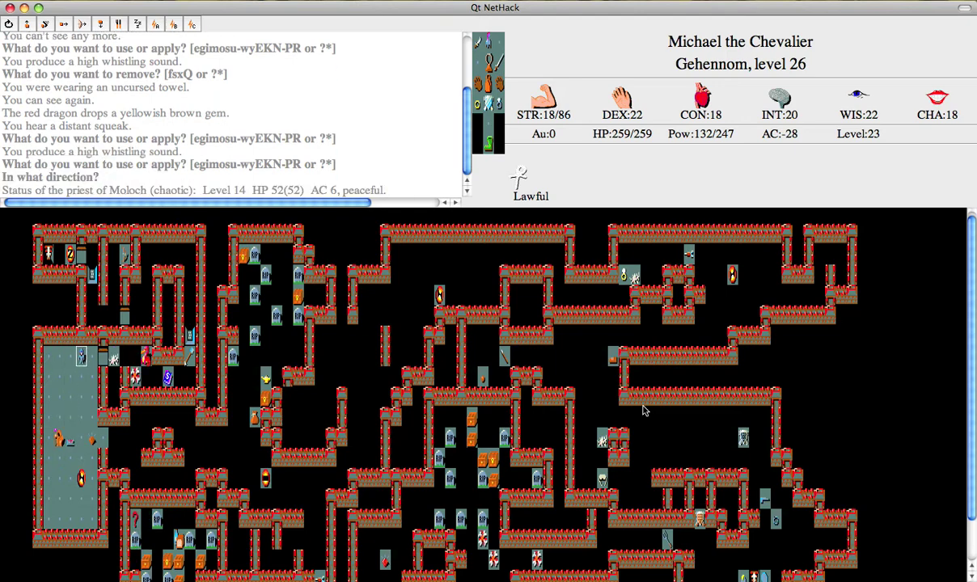
pyautogui.press('a')
pyautogui.press('Escape')
pyautogui.press('l')
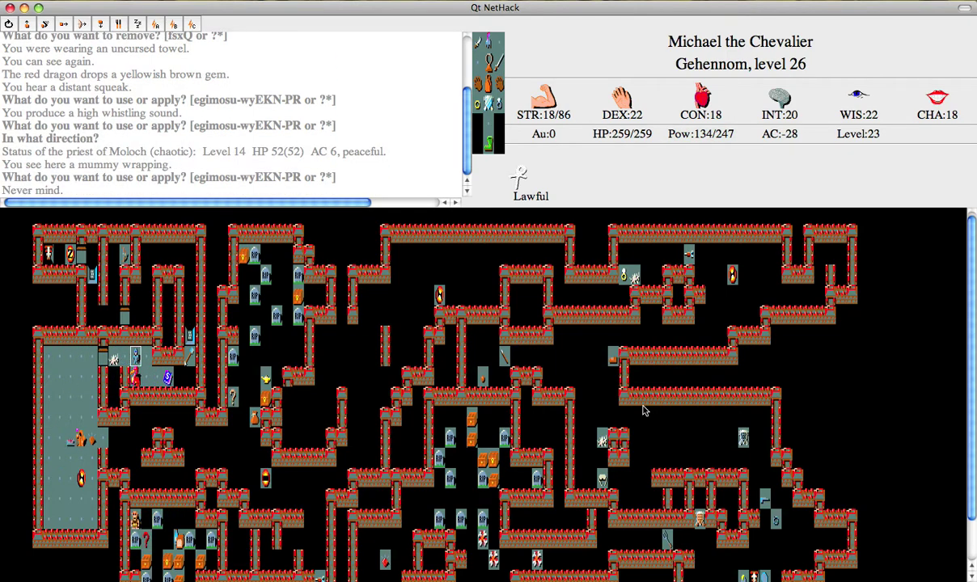
pyautogui.press('a')
pyautogui.press('s')
pyautogui.press('j')
# Step: Walk down-left into the temple, wait a turn, and start eating
pyautogui.press('h')
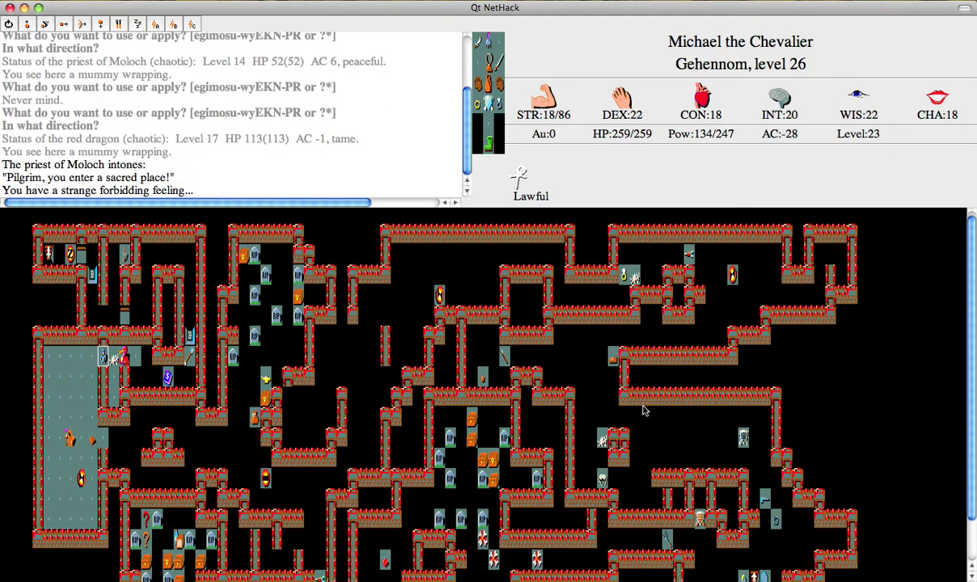
pyautogui.press('b')
pyautogui.press('b')
pyautogui.press('s')
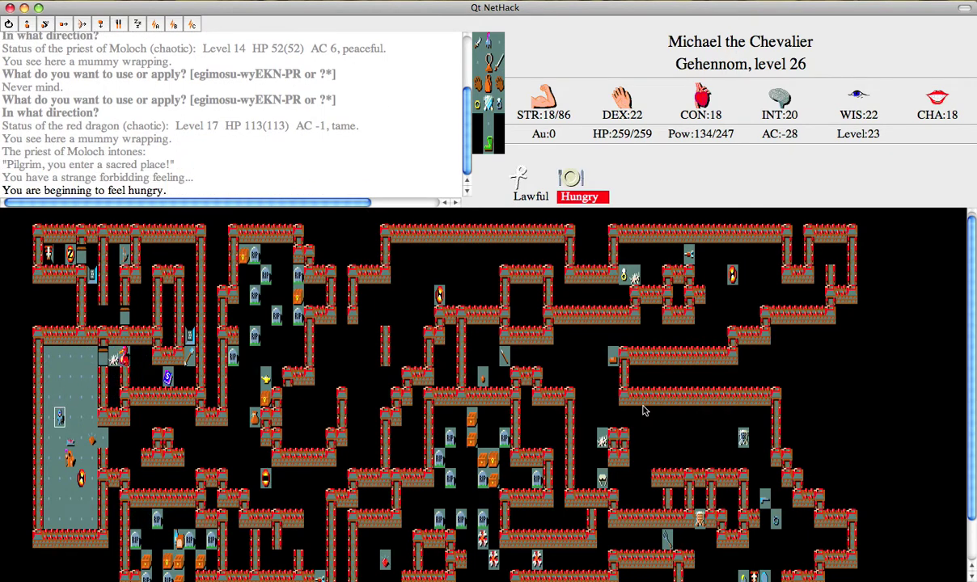
pyautogui.press('k')
pyautogui.press('e')
# Step: Eat a food item from the comestibles list, resuming the interrupted meal
pyautogui.press('?')
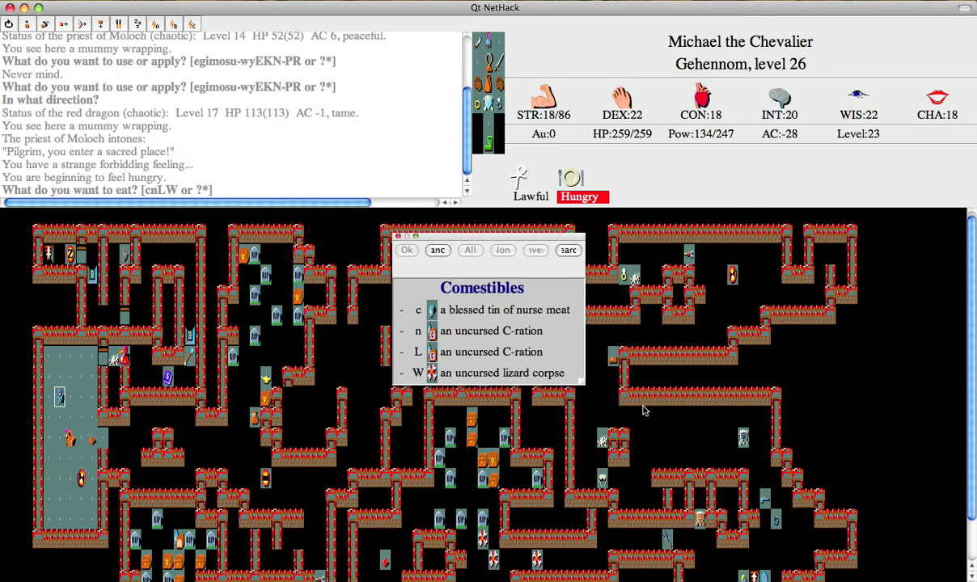
pyautogui.press('n')
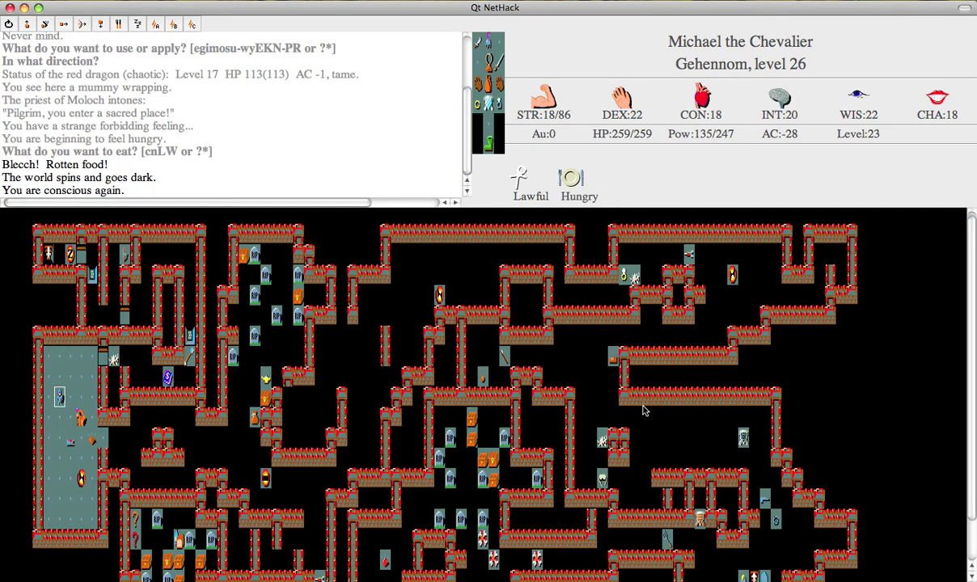
pyautogui.press('e')
pyautogui.press('n')
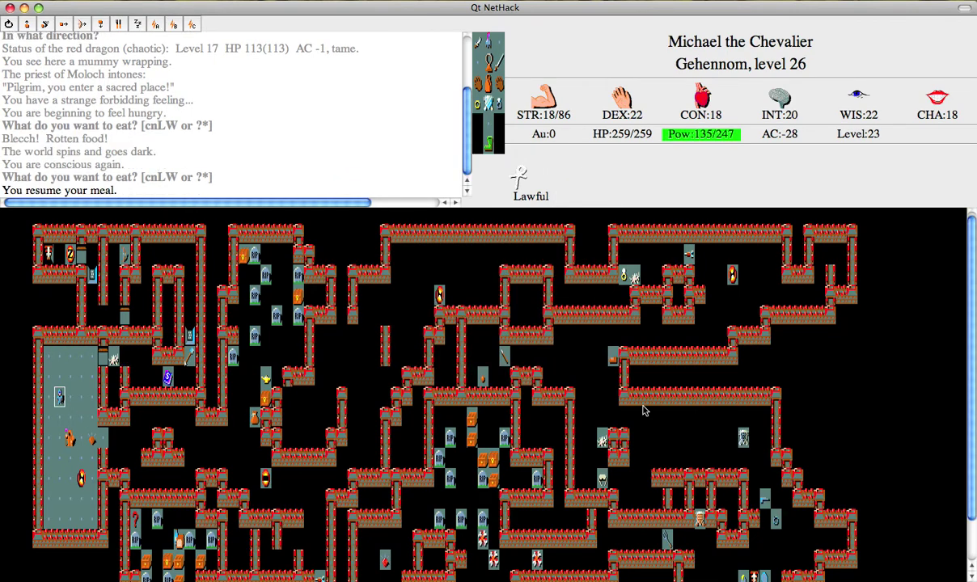
# Step: Move past the red dragon onto the temple doorway and pick up the mummy wrapping
pyautogui.press('j')
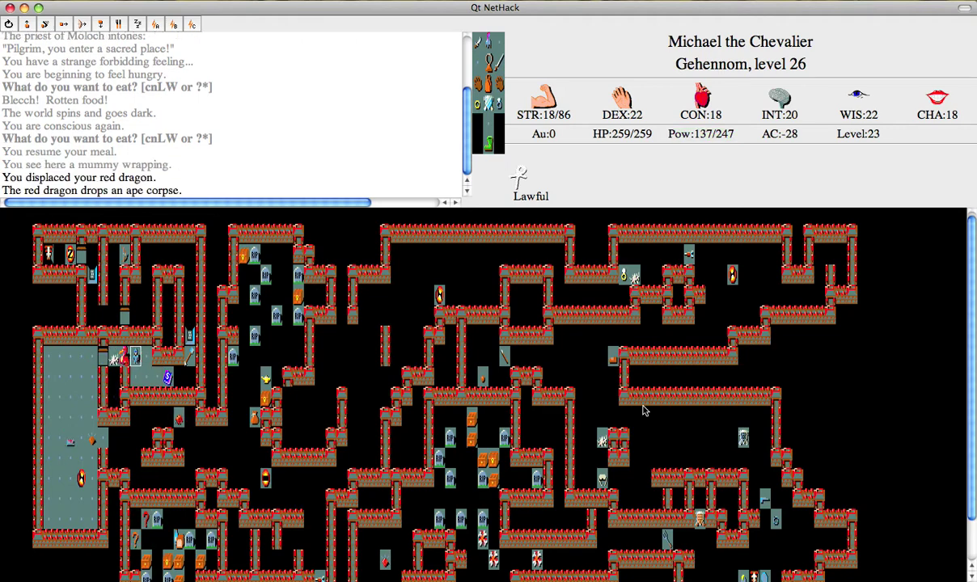
pyautogui.press('s')
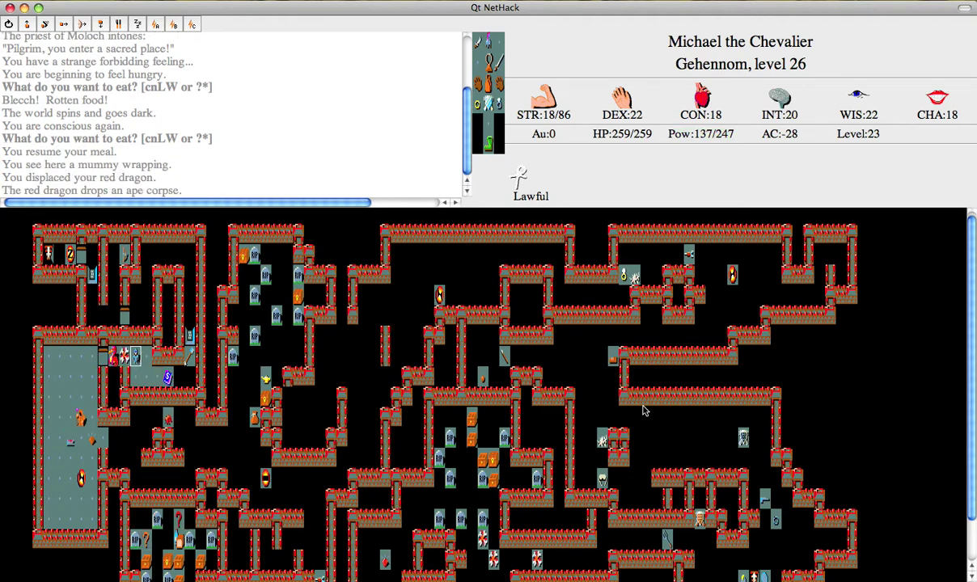
pyautogui.press(':')
pyautogui.press('h')
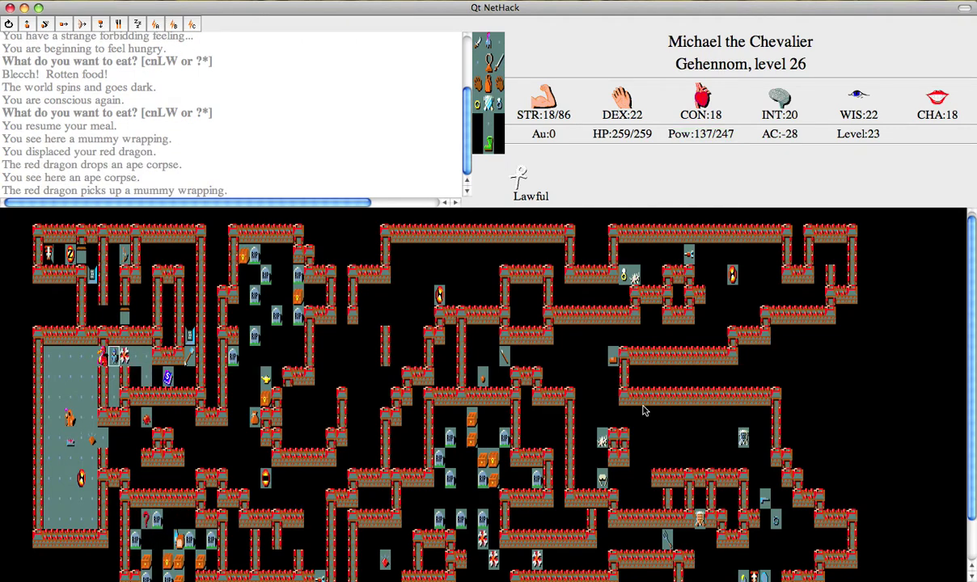
pyautogui.press('s')
pyautogui.press('h')
pyautogui.press(',')
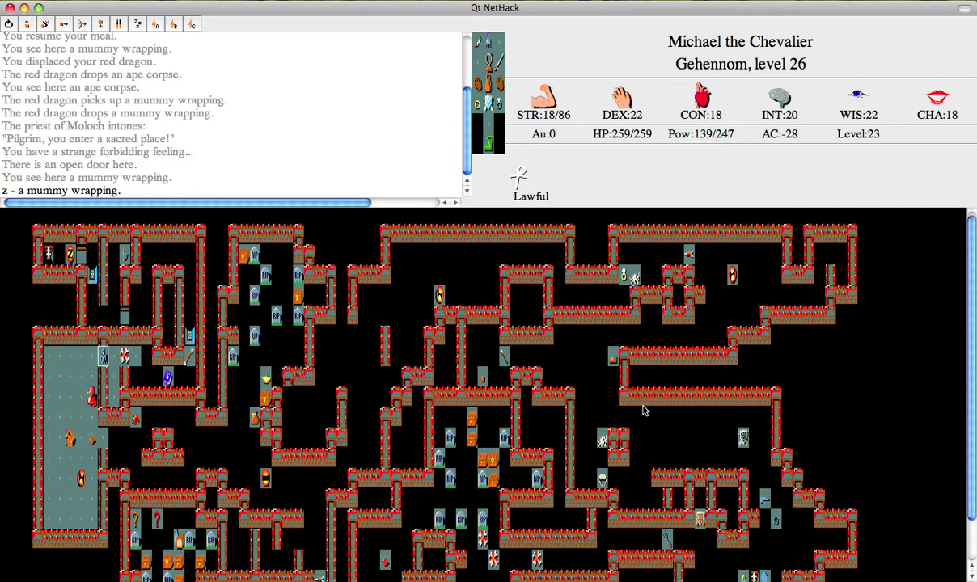
# Step: Cancel a throw, step back inside the temple, and shut the temple door
pyautogui.press('t')
pyautogui.press('z')
pyautogui.press('Escape')
pyautogui.press('h')
pyautogui.press('c')
pyautogui.press('l')
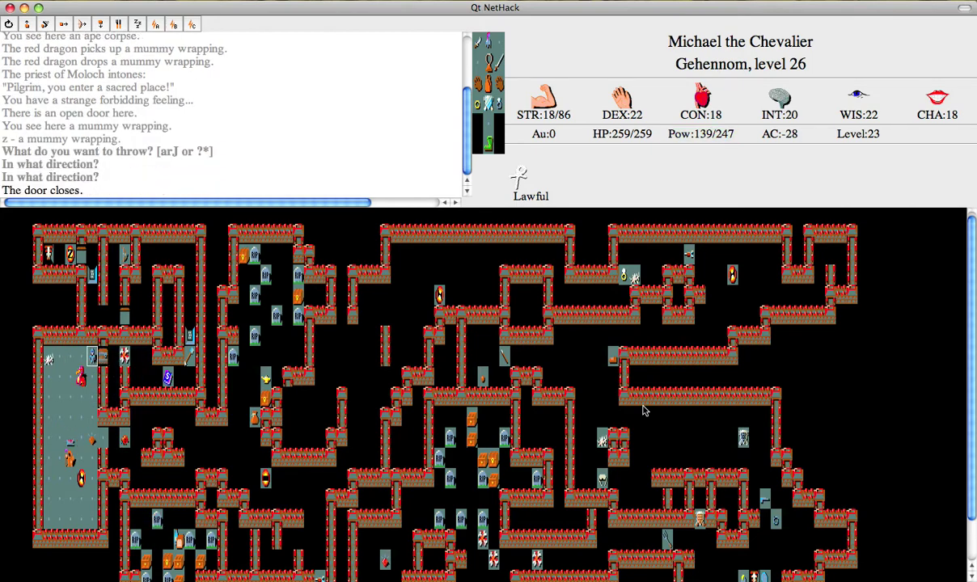
# Step: Lock the closed temple door with the key
pyautogui.press('a')
pyautogui.press('K')
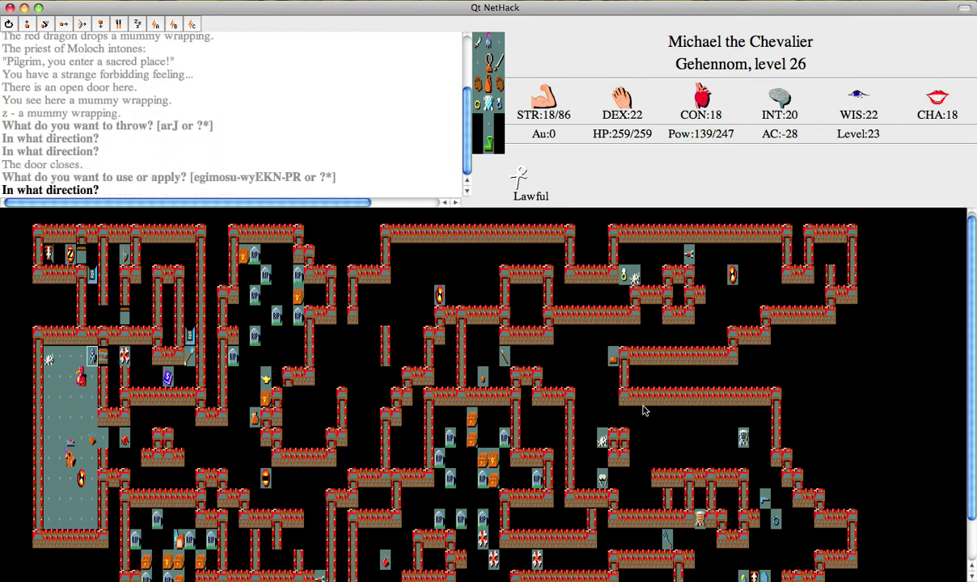
pyautogui.press('l')
pyautogui.press('y')
# Step: Move down-left past the dragon, check the priest's health, and wait two turns
pyautogui.press('b')
pyautogui.press('b')
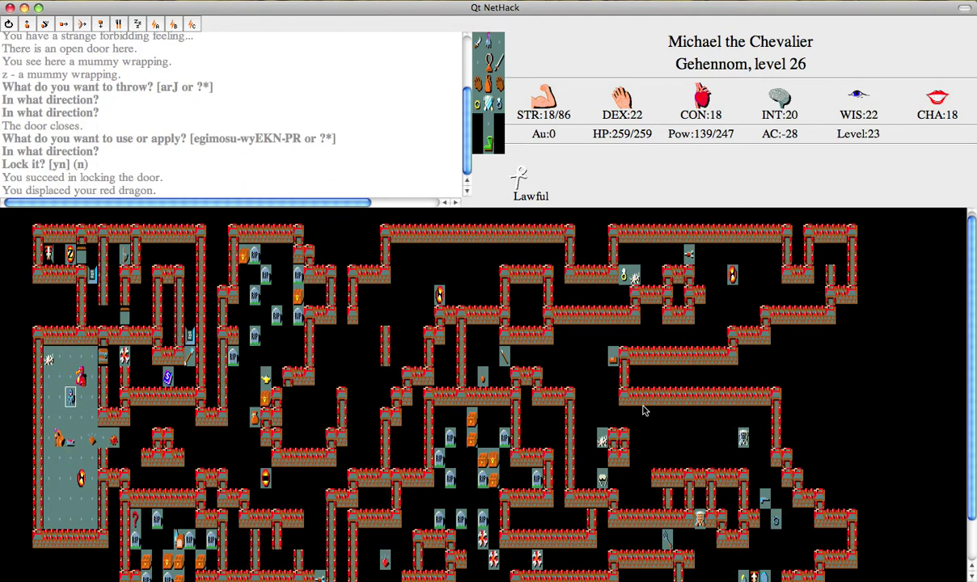
pyautogui.press('b')
pyautogui.press('b')
pyautogui.press('b')
pyautogui.press('b')
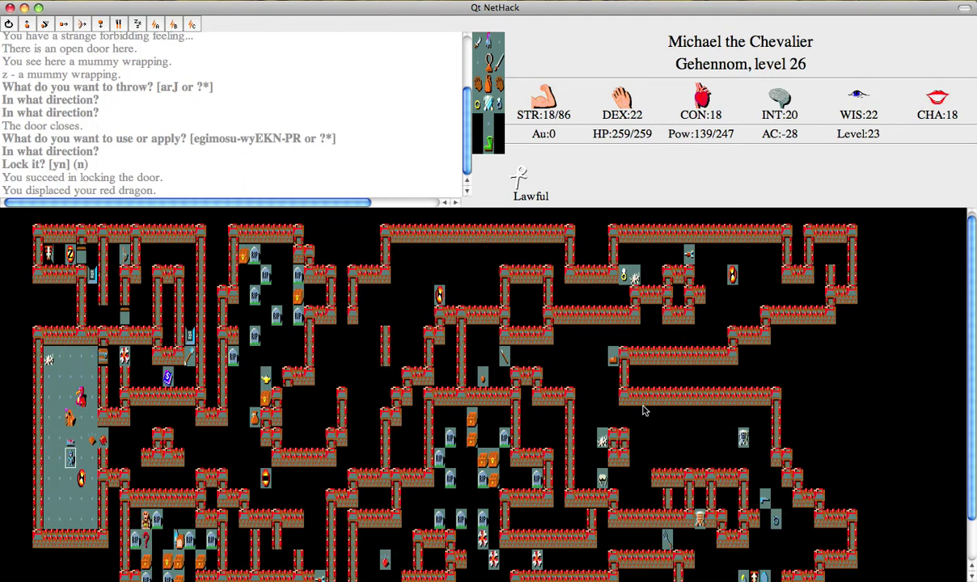
pyautogui.press('a')
pyautogui.press('s')
pyautogui.press('b')
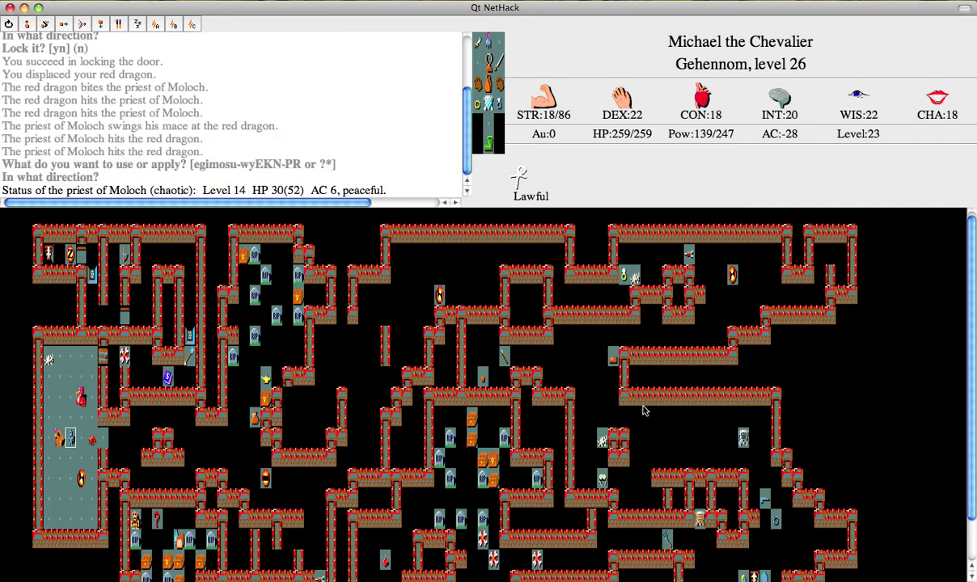
pyautogui.press('s')
pyautogui.press('s')
pyautogui.press('s')
# Step: Step up-right, check the red dragon's health, and list the known spells
pyautogui.press('u')
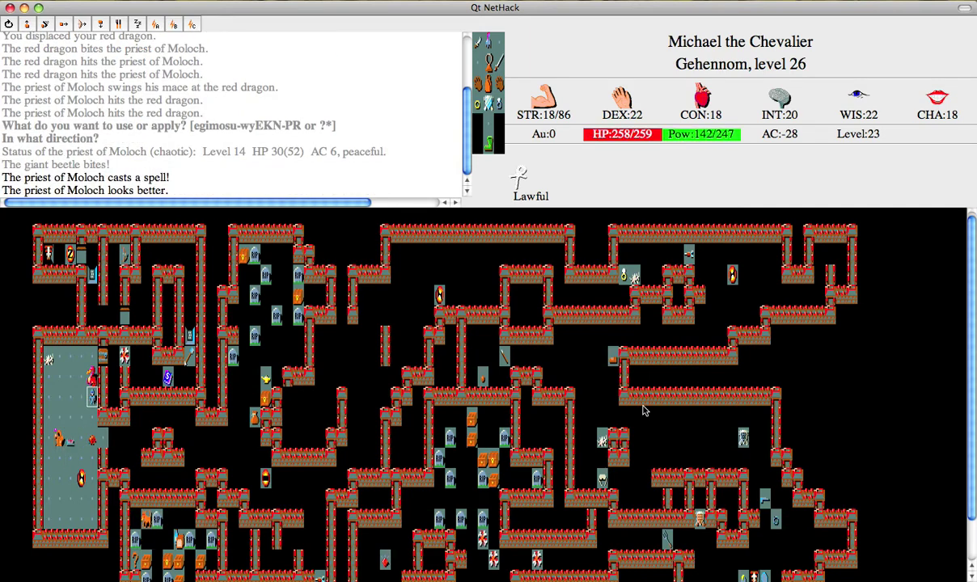
pyautogui.press('a')
pyautogui.press('s')
pyautogui.press('k')
pyautogui.press('Z')
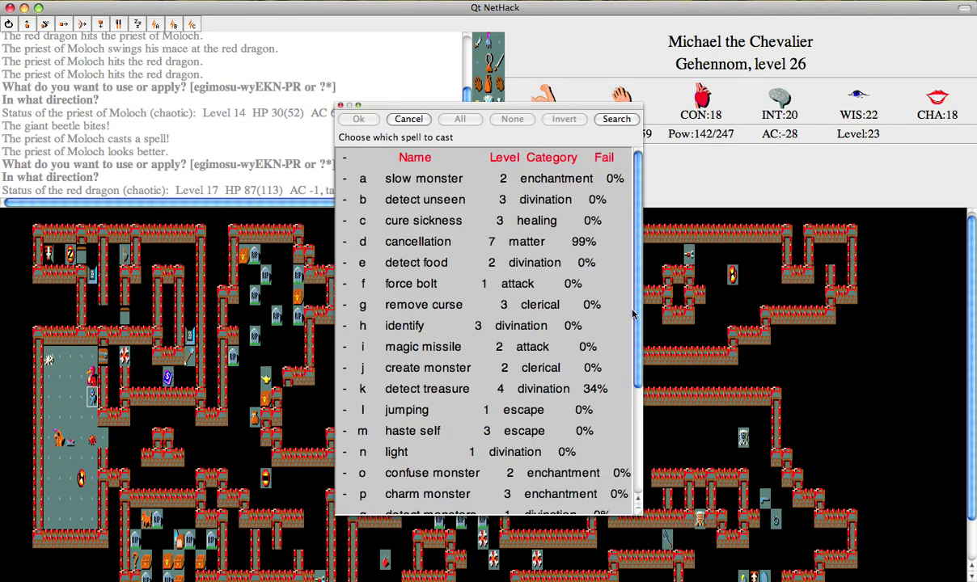
pyautogui.scroll(-5, 633, 314)
pyautogui.scroll(-1, 633, 314)
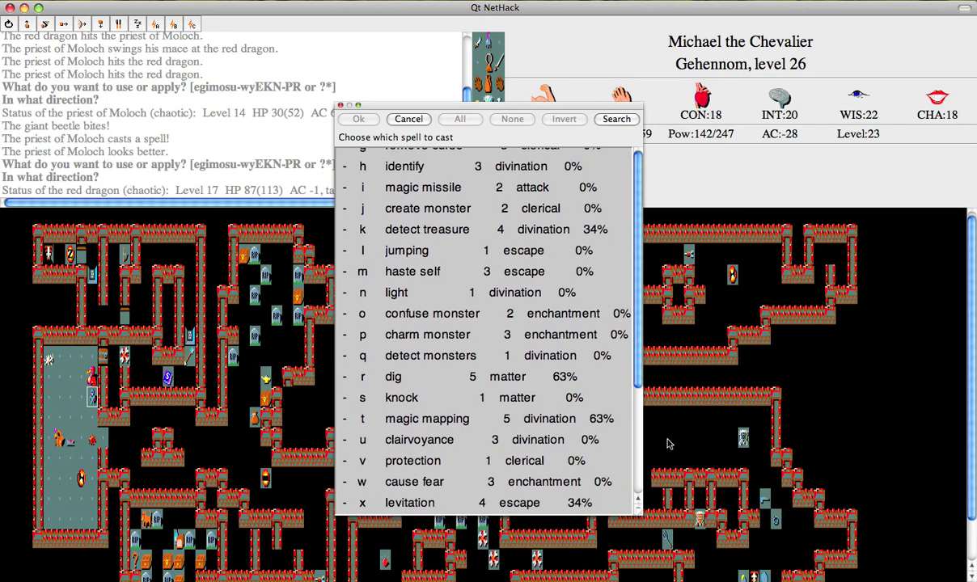
pyautogui.scroll(3, 659, 340)
pyautogui.scroll(2, 660, 275)
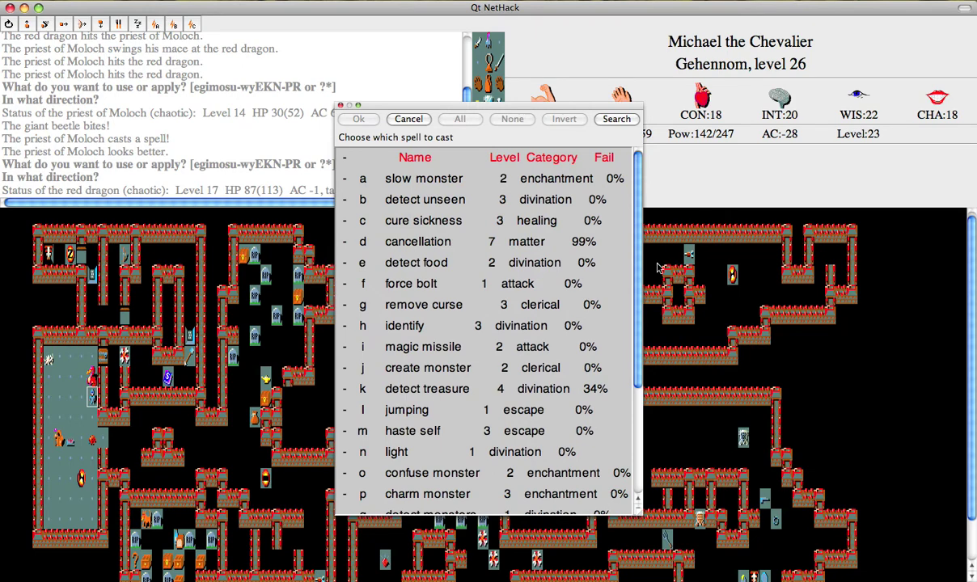
pyautogui.press('Escape')
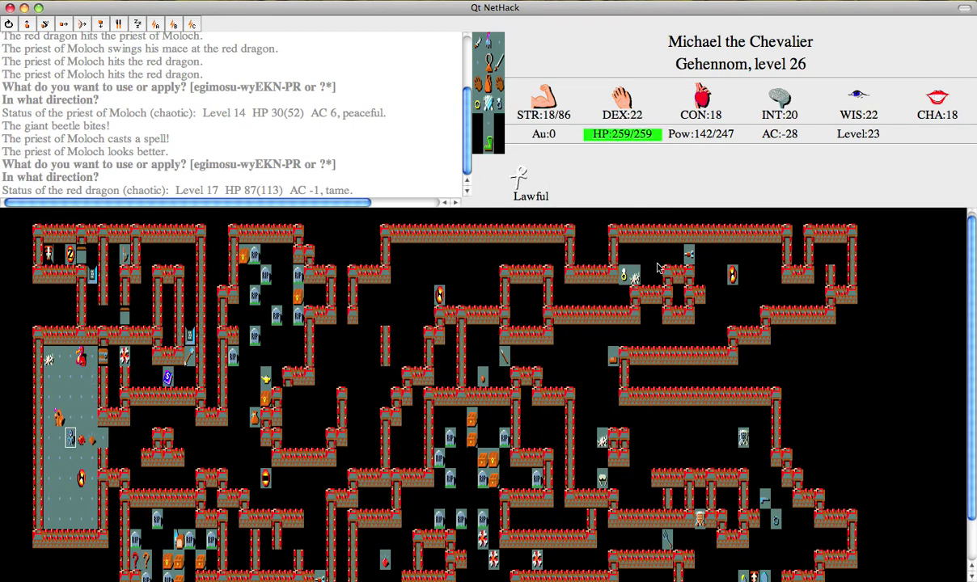
# Step: Kill the giant beetle while the dragon fights the priest of Moloch
pyautogui.press('s')
pyautogui.press('s')
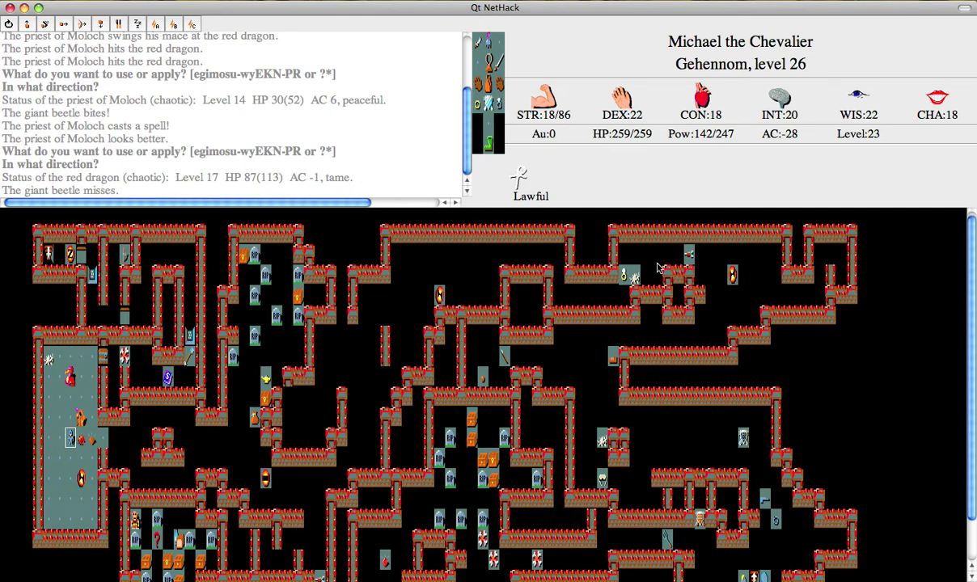
pyautogui.press('j')
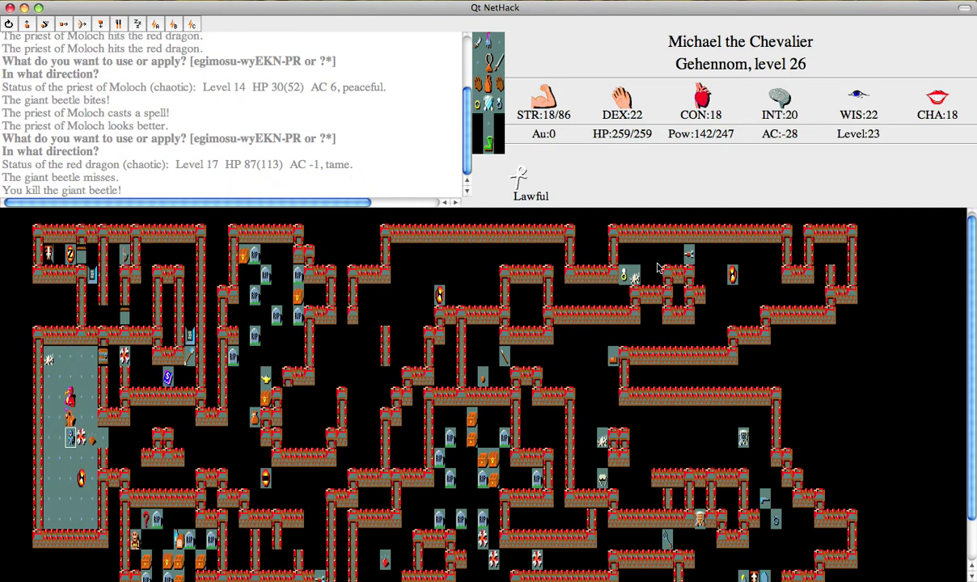
pyautogui.press('s')
# Step: Maneuver the Knight up beside the dragon's fight with the priest
pyautogui.press('j')
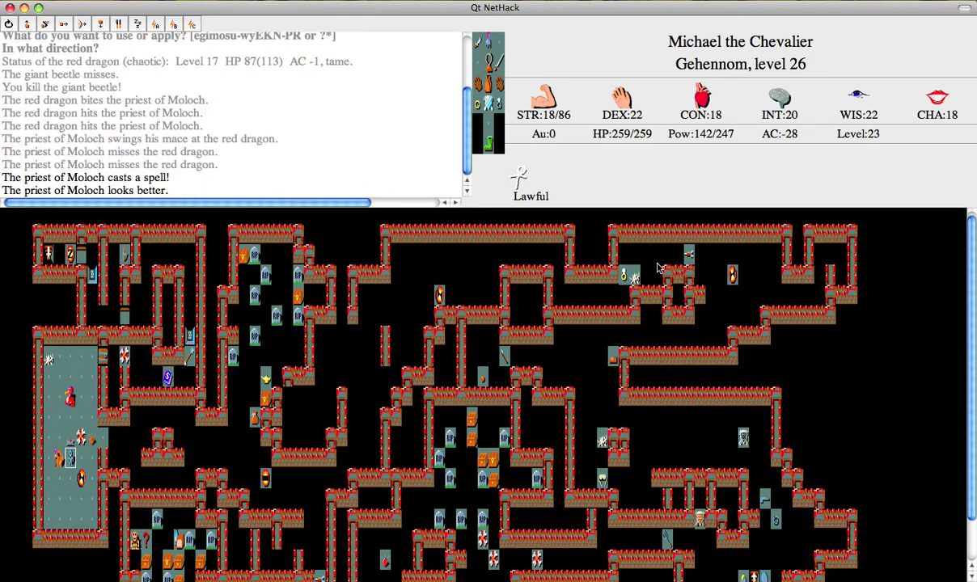
pyautogui.press('j')
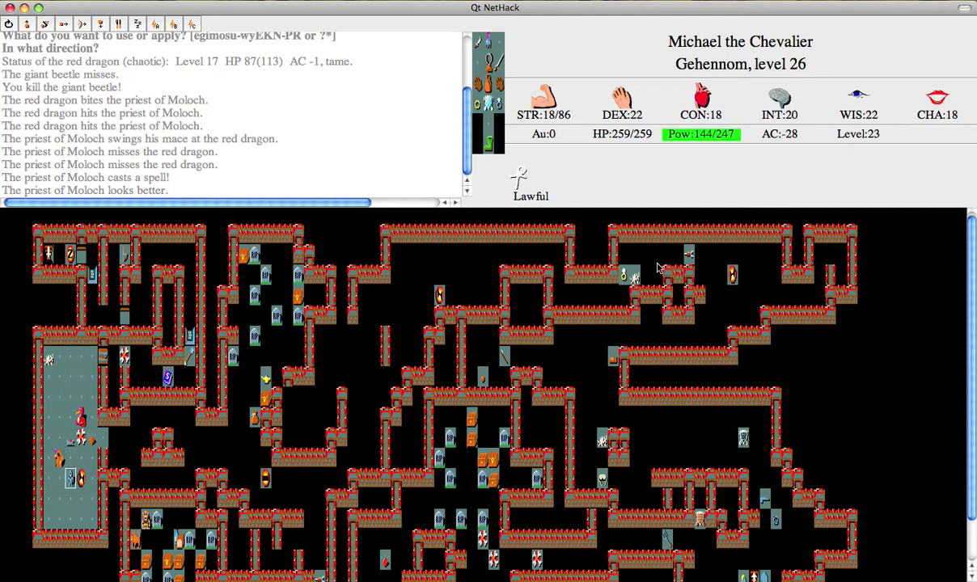
pyautogui.press('h')
pyautogui.press('y')
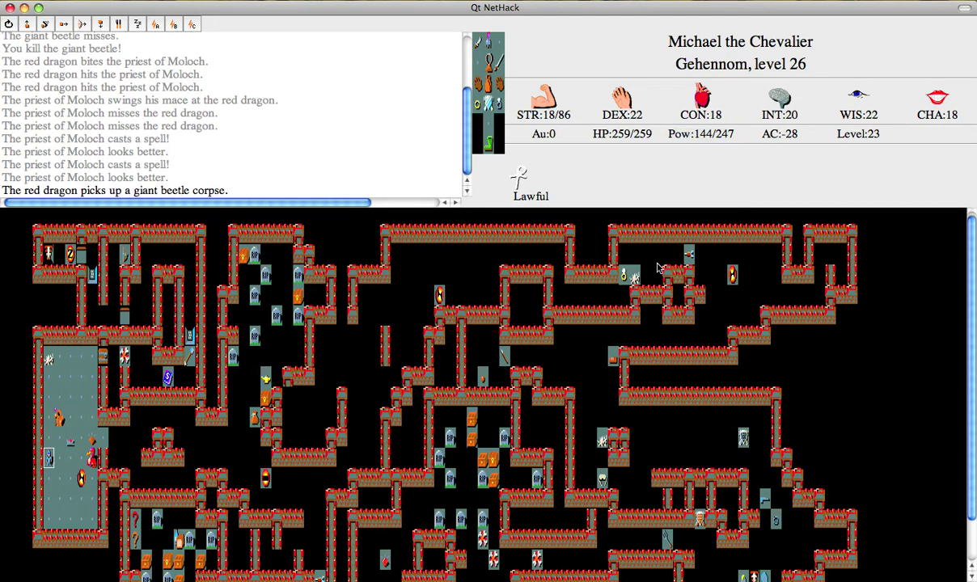
pyautogui.press('l')
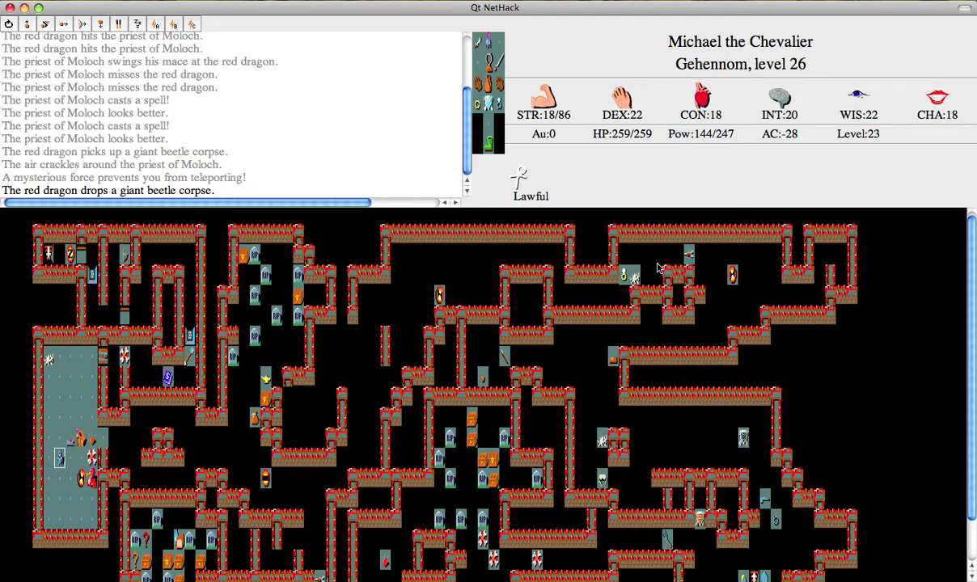
pyautogui.press('y')
pyautogui.press('k')
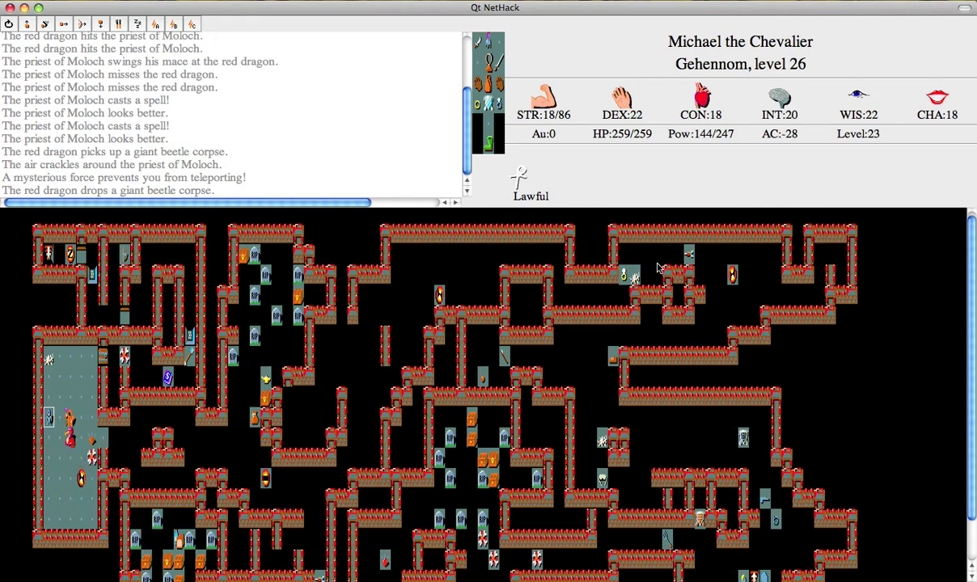
pyautogui.press('u')
pyautogui.press('k')
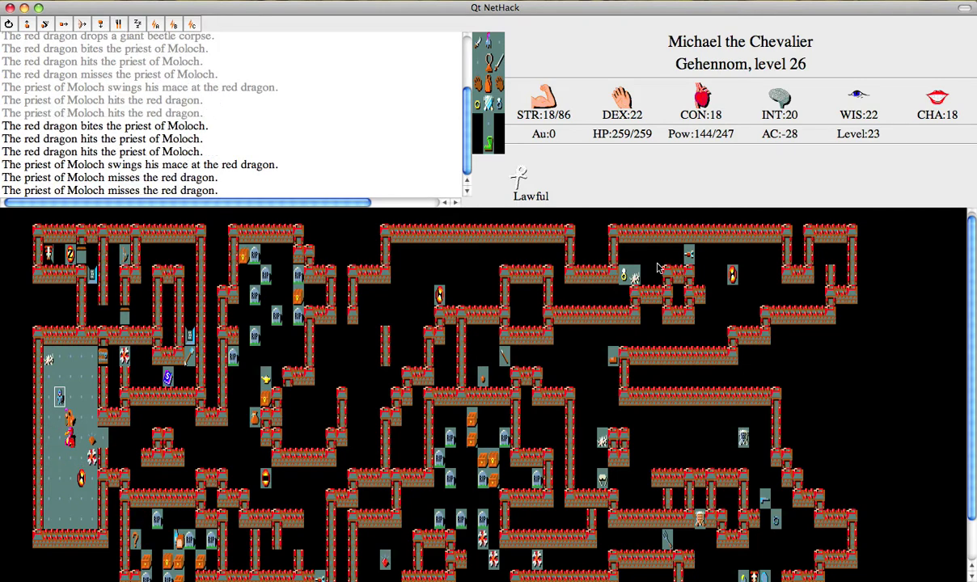
# Step: Check the priest's health with the stethoscope, then step onto his square to list the loot
pyautogui.press('a')
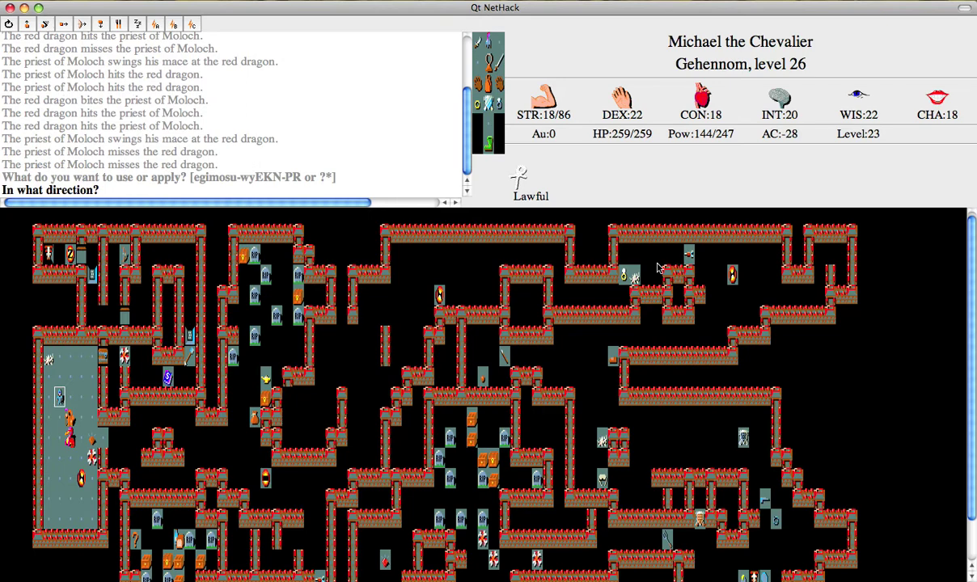
pyautogui.press('k')
pyautogui.press('s')
pyautogui.press('n')
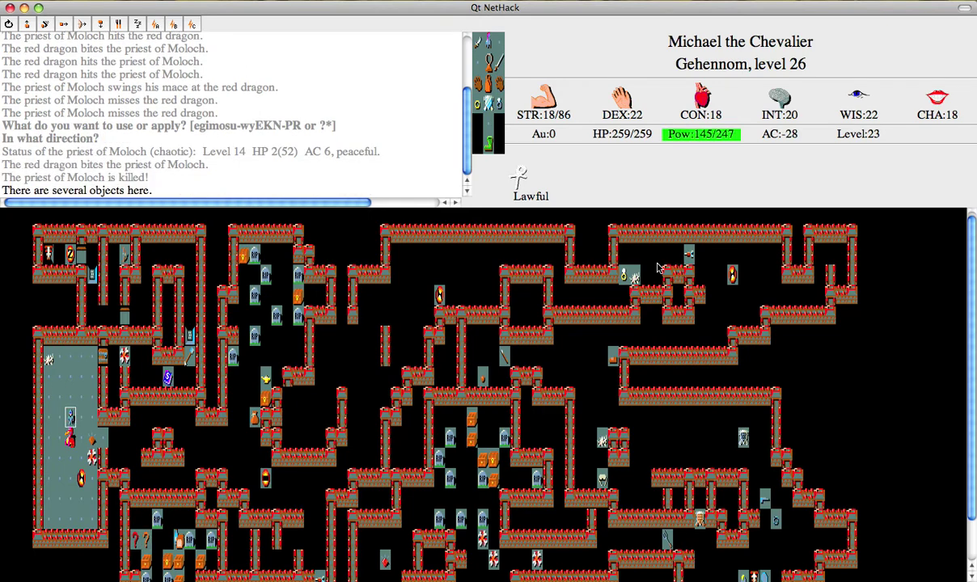
pyautogui.press(',')
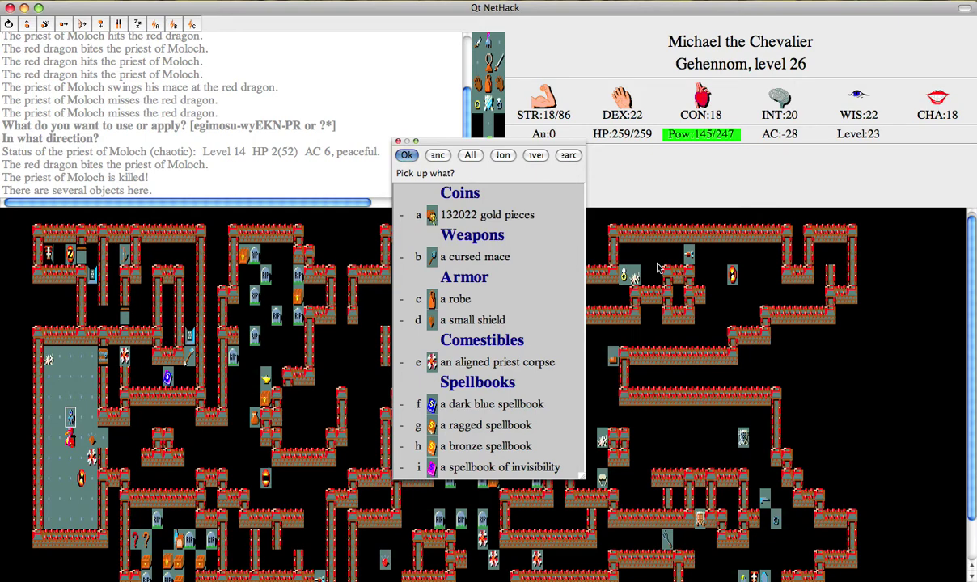
# Step: Pick up the 132022 gold pieces and the dark blue, ragged and bronze spellbooks
pyautogui.press('a')
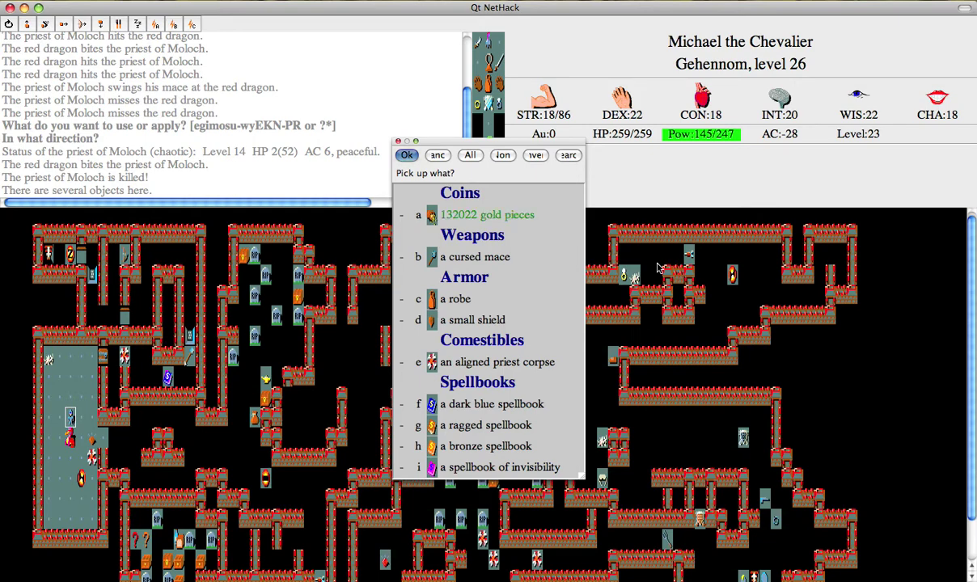
pyautogui.press('f')
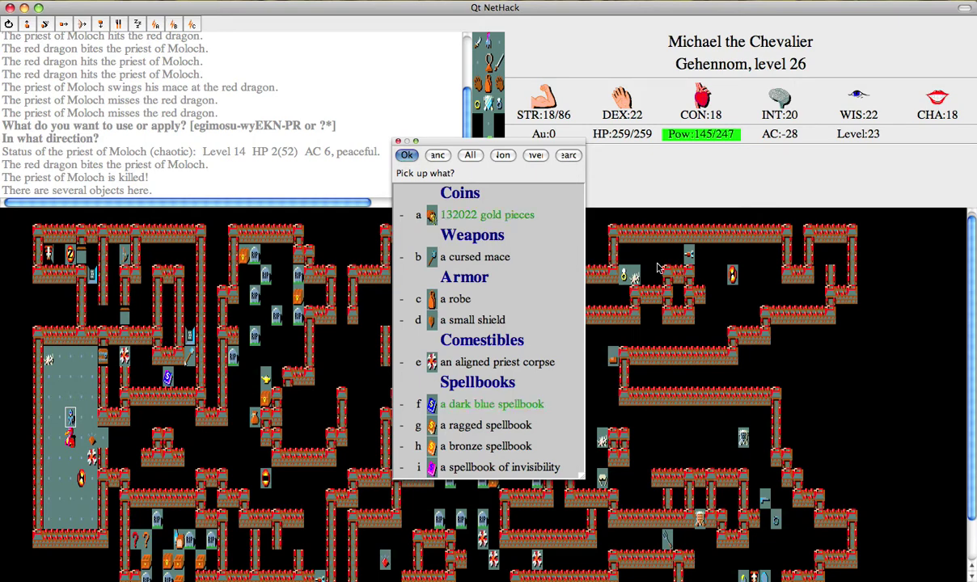
pyautogui.press('g')
pyautogui.press('h')
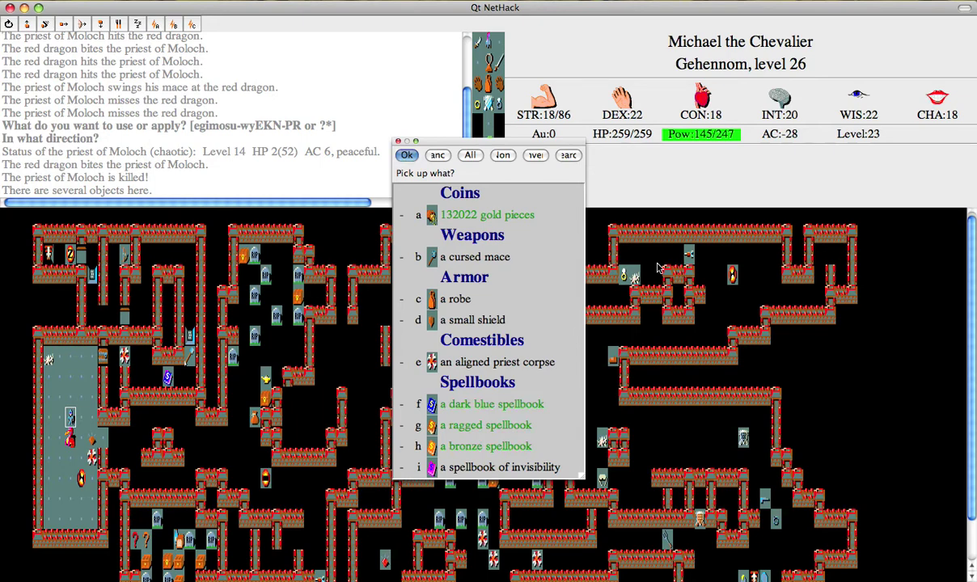
pyautogui.press('Return')
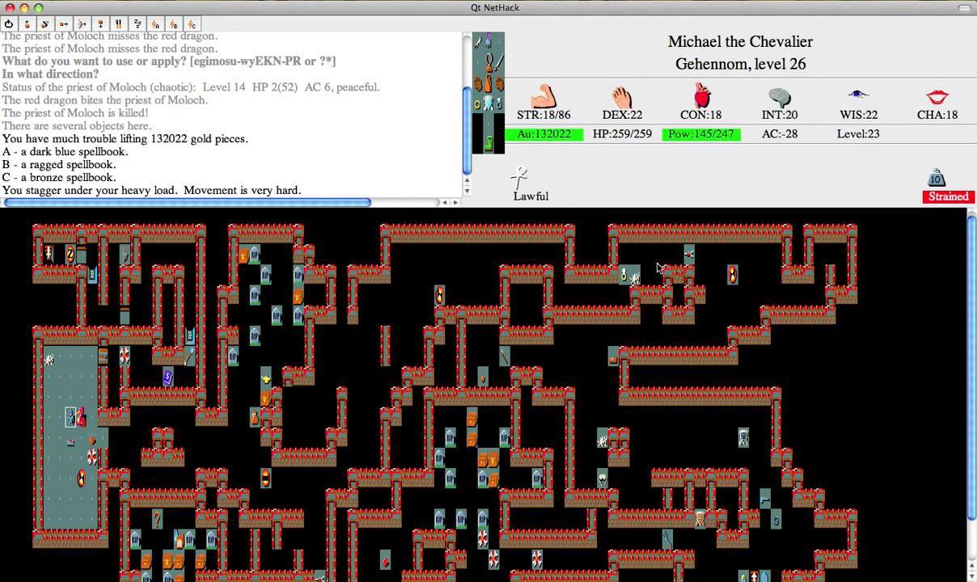
# Step: Put the gold pieces into the bag of holding
pyautogui.press('a')
pyautogui.press('s')
pyautogui.press('i')
pyautogui.press('b')
pyautogui.press('Return')
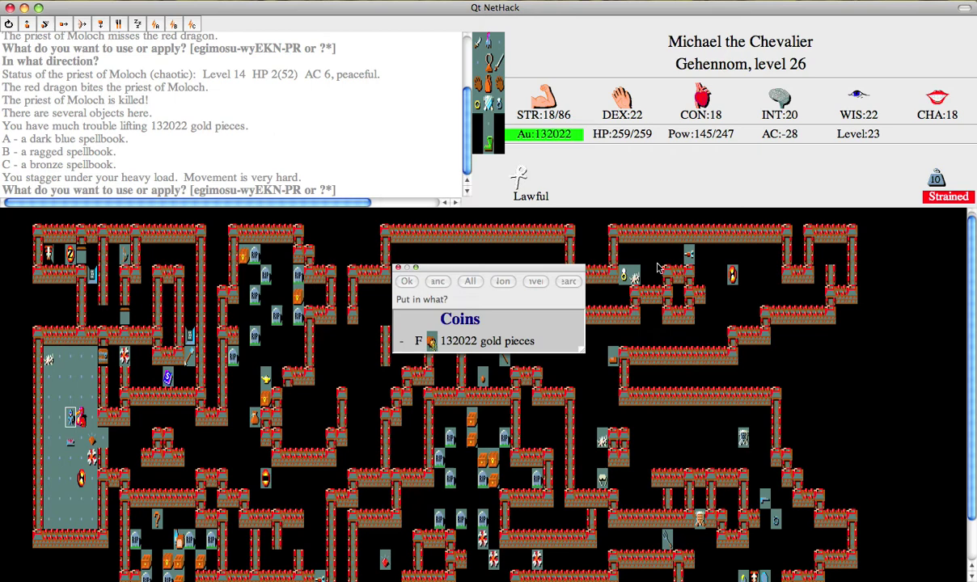
pyautogui.press('F')
pyautogui.press('Return')
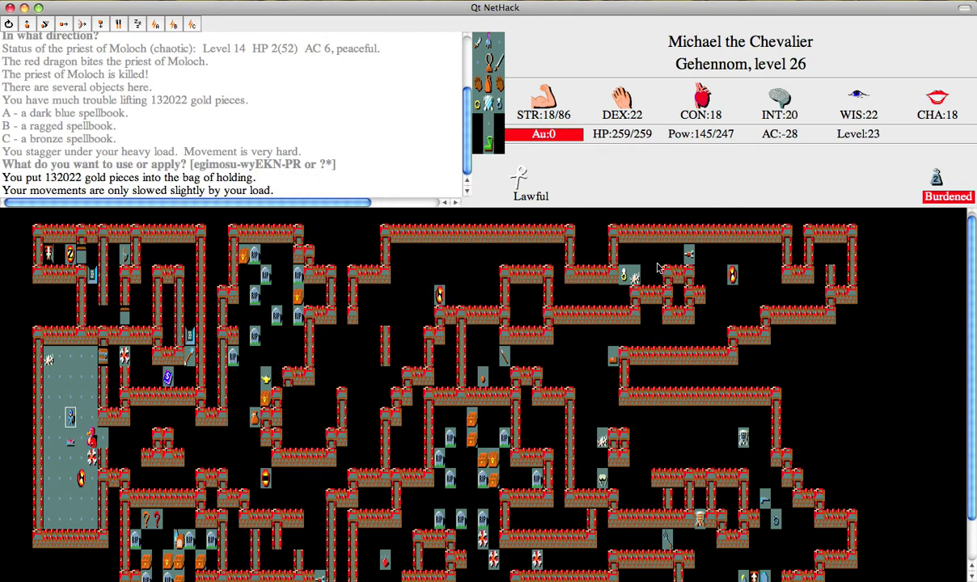
# Step: Read spellbooks A, B and C, learning healing, then start the multi-item drop
pyautogui.press('r')
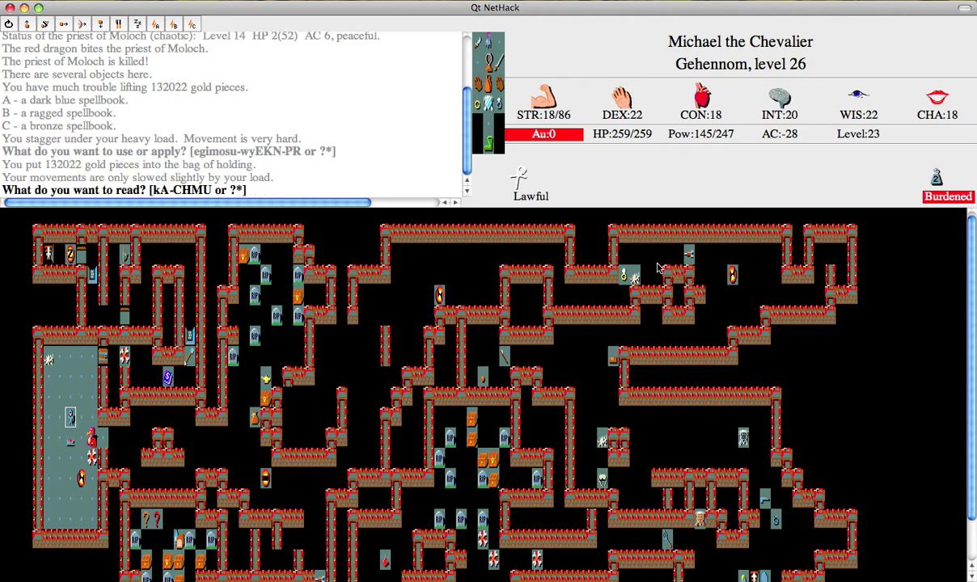
pyautogui.press('?')
pyautogui.press('A')
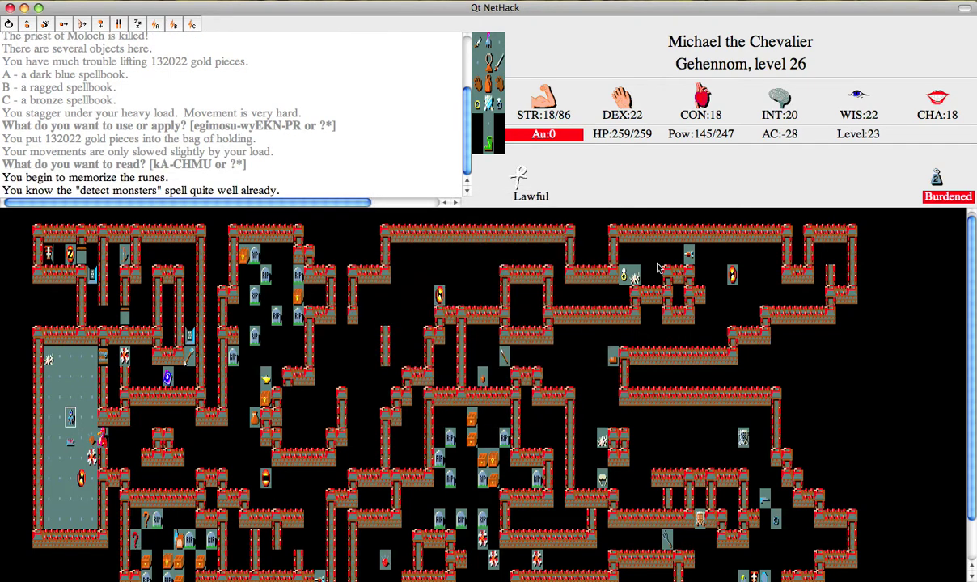
pyautogui.press('r')
pyautogui.press('?')
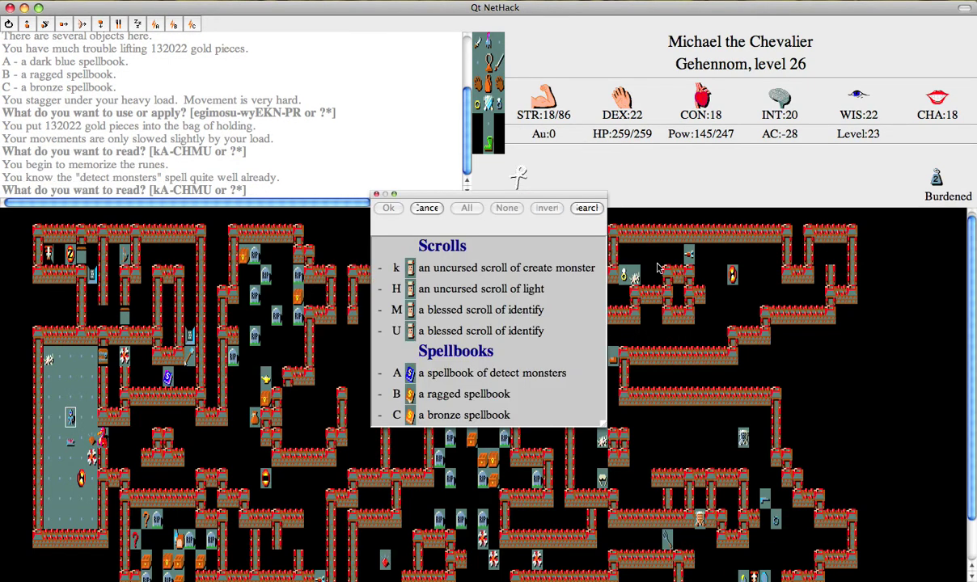
pyautogui.press('B')
pyautogui.press('r')
pyautogui.press('C')
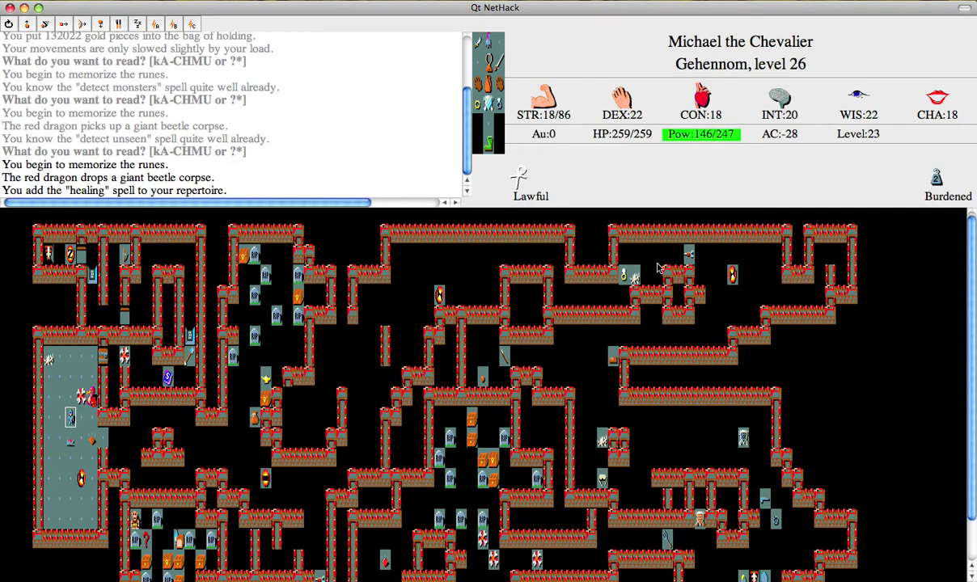
pyautogui.press('D')
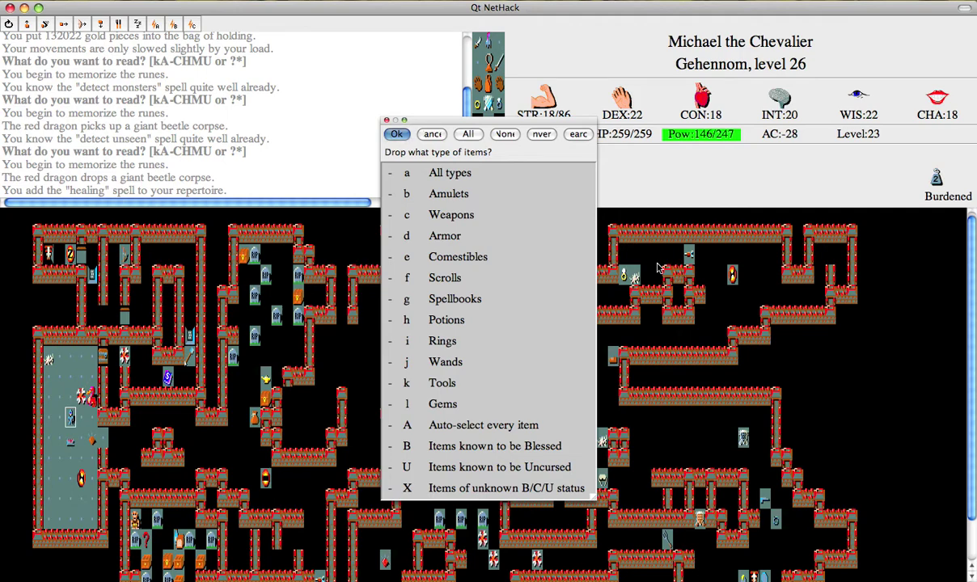
# Step: Back out of Scrolls, then drop the detect monsters and detect unseen books from the Spellbooks category
pyautogui.press('f')
pyautogui.press('Return')
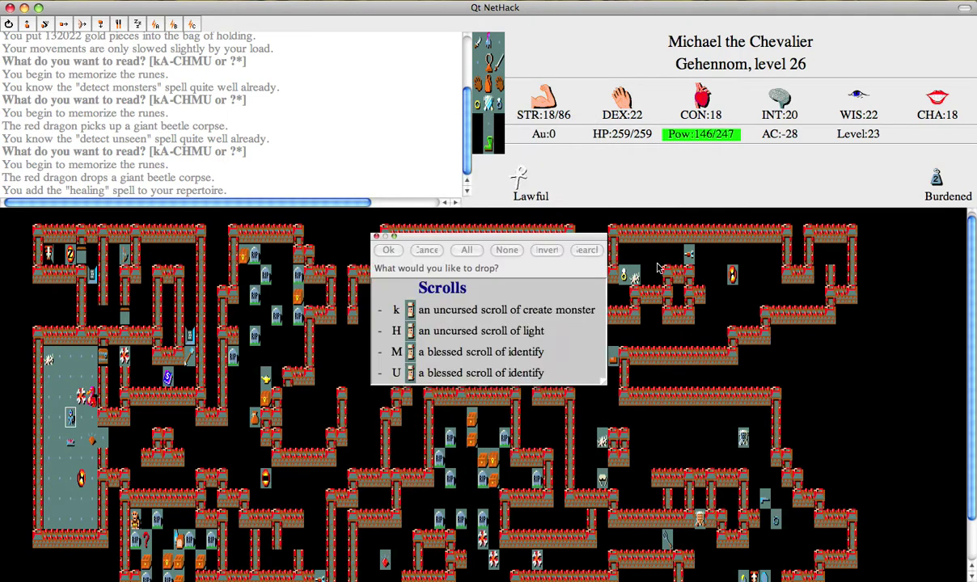
pyautogui.press('Escape')
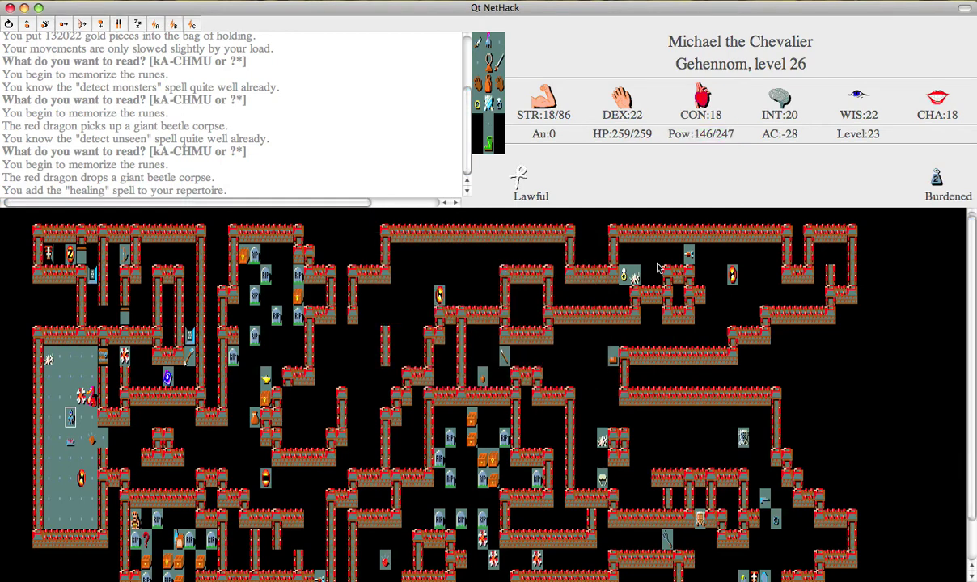
pyautogui.hotkey('shift', 'd')
pyautogui.press('g')
pyautogui.press('Return')
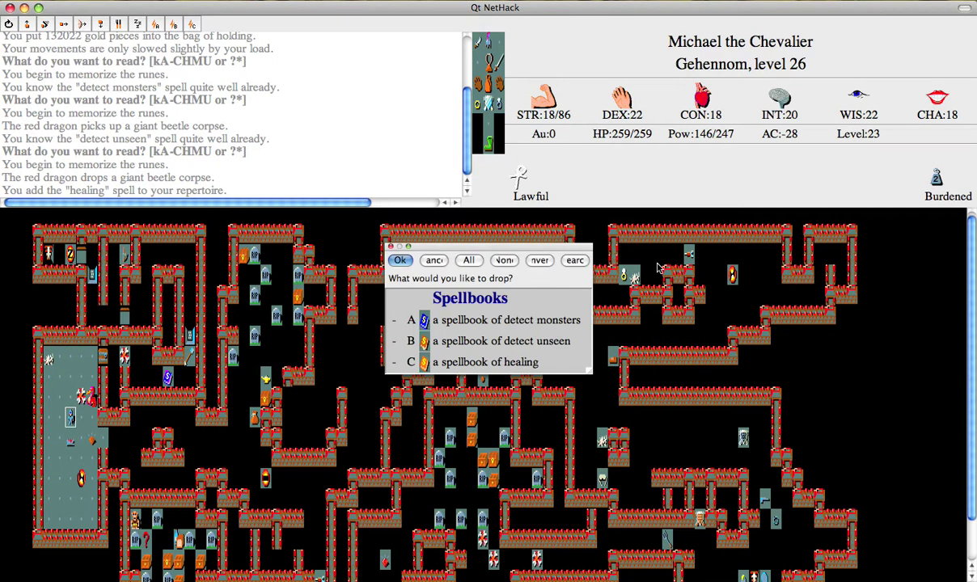
pyautogui.press('a')
pyautogui.press('b')
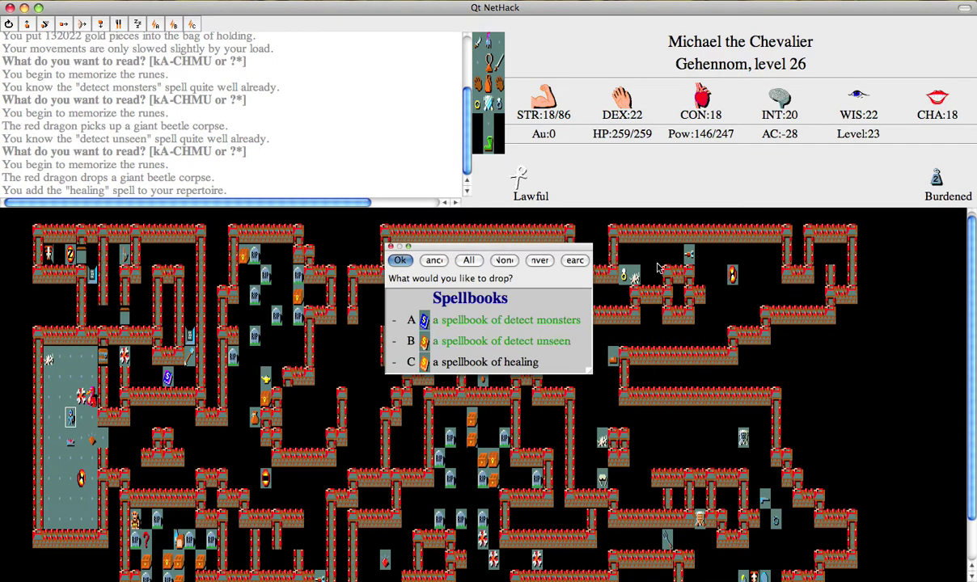
pyautogui.press('Return')
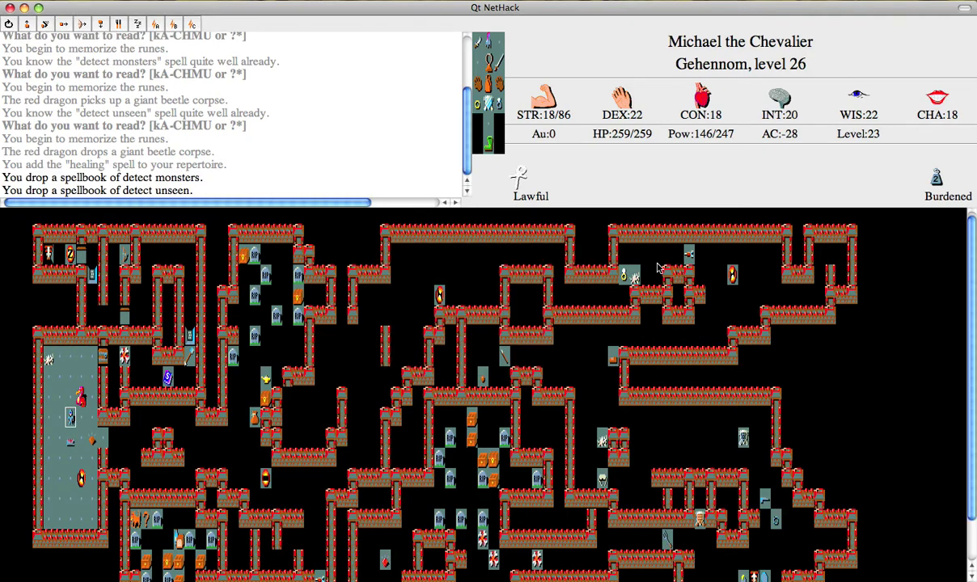